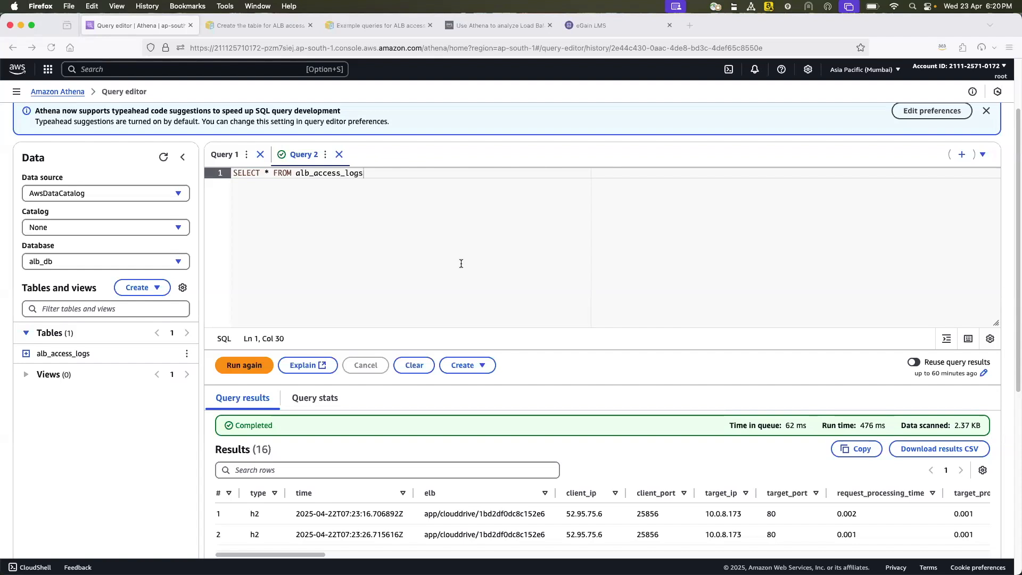
# Step: Examine the alb_access_logs query and its result rows, including the client, target, SSL and target group columns
pyautogui.scroll(-5, 405, 330)
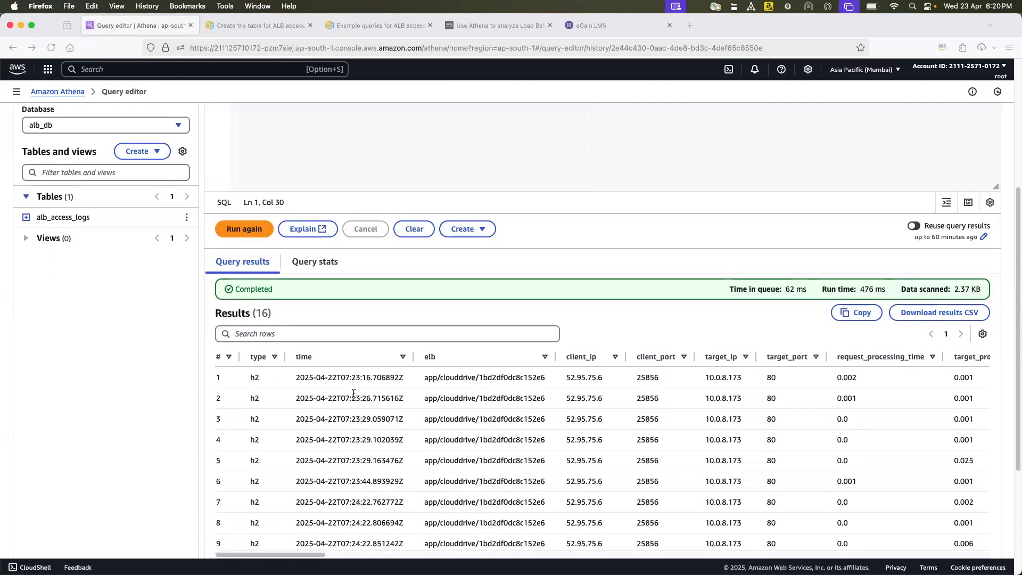
pyautogui.scroll(5, 450, 257)
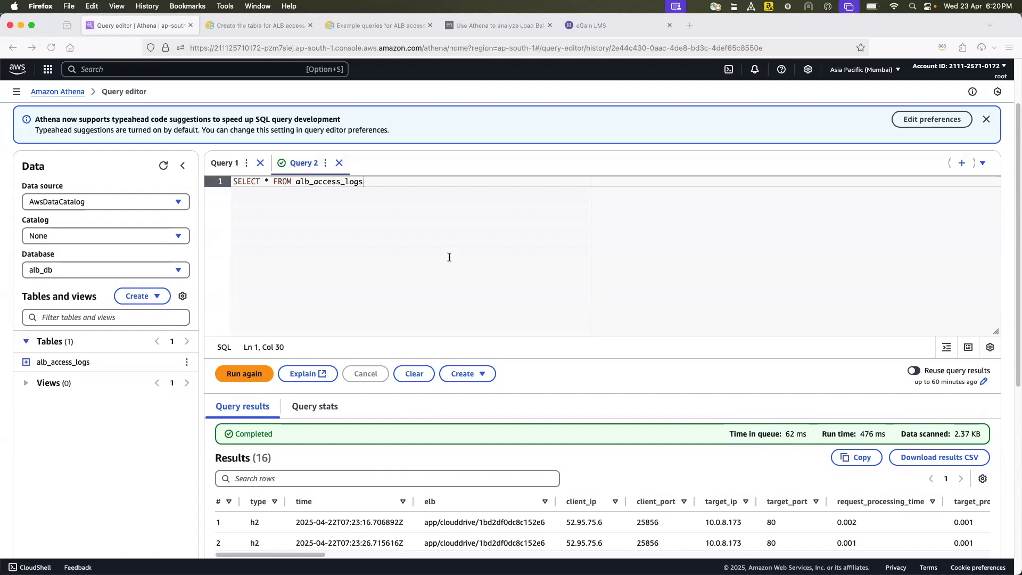
pyautogui.scroll(-6, 449, 258)
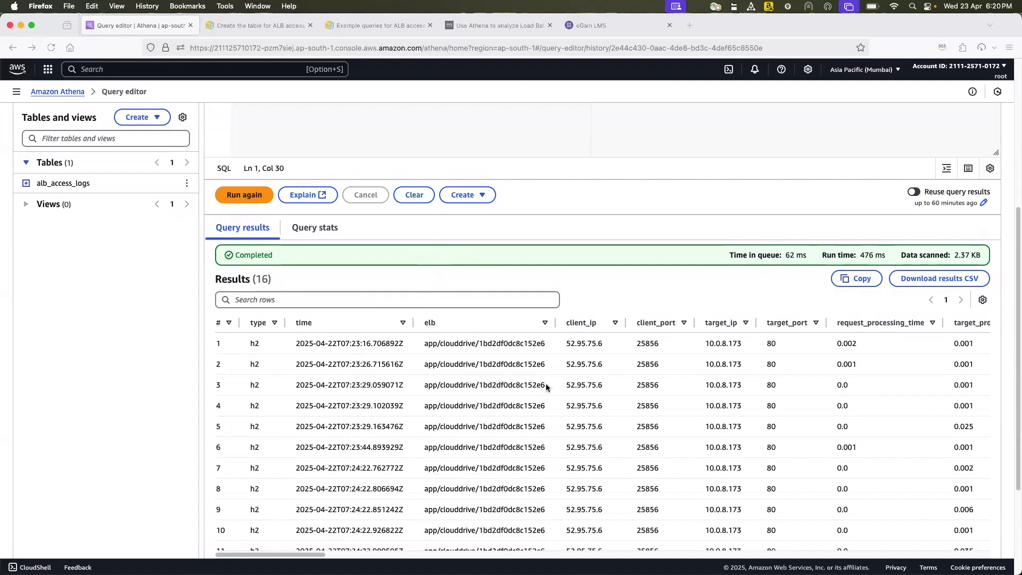
pyautogui.scroll(-2, 546, 386)
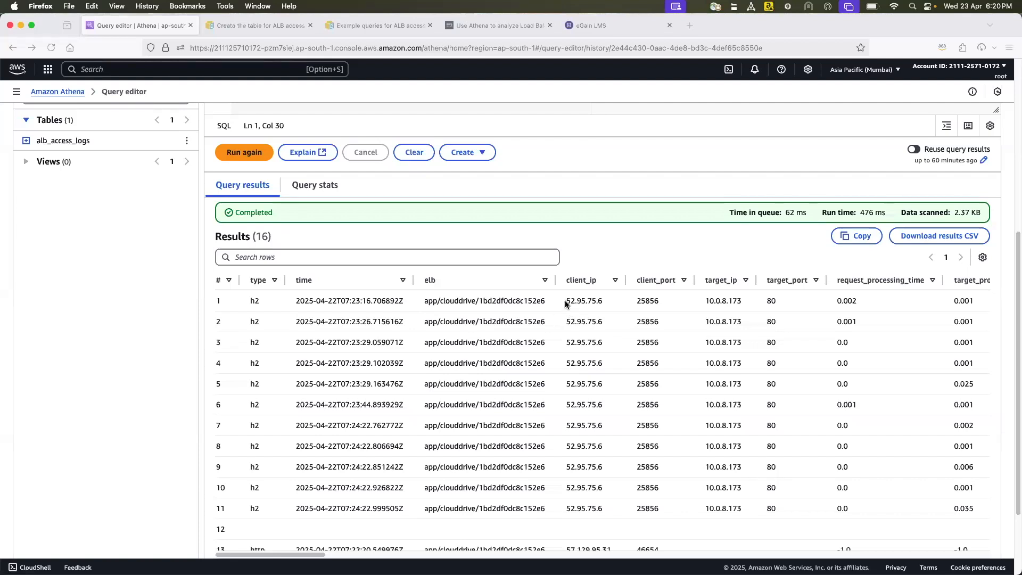
pyautogui.moveTo(645, 301); pyautogui.dragTo(659, 300)
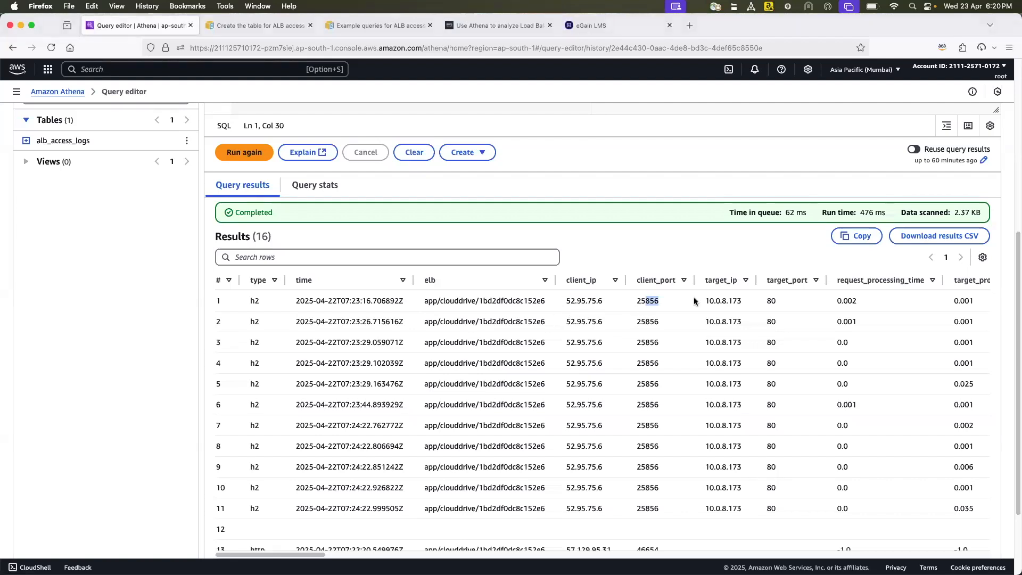
pyautogui.moveTo(304, 557); pyautogui.dragTo(628, 562)
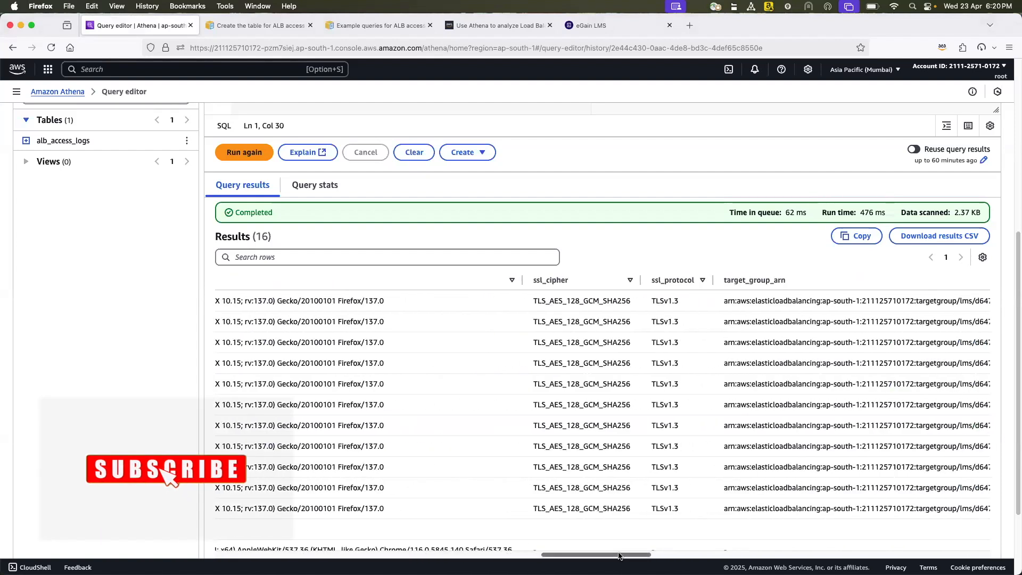
pyautogui.moveTo(619, 555); pyautogui.dragTo(234, 557)
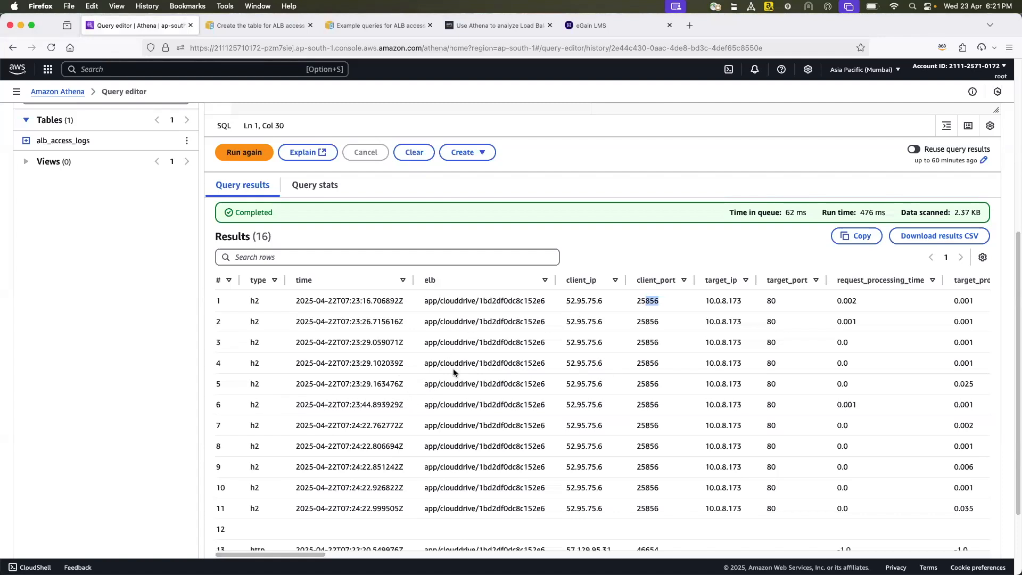
pyautogui.scroll(6, 452, 368)
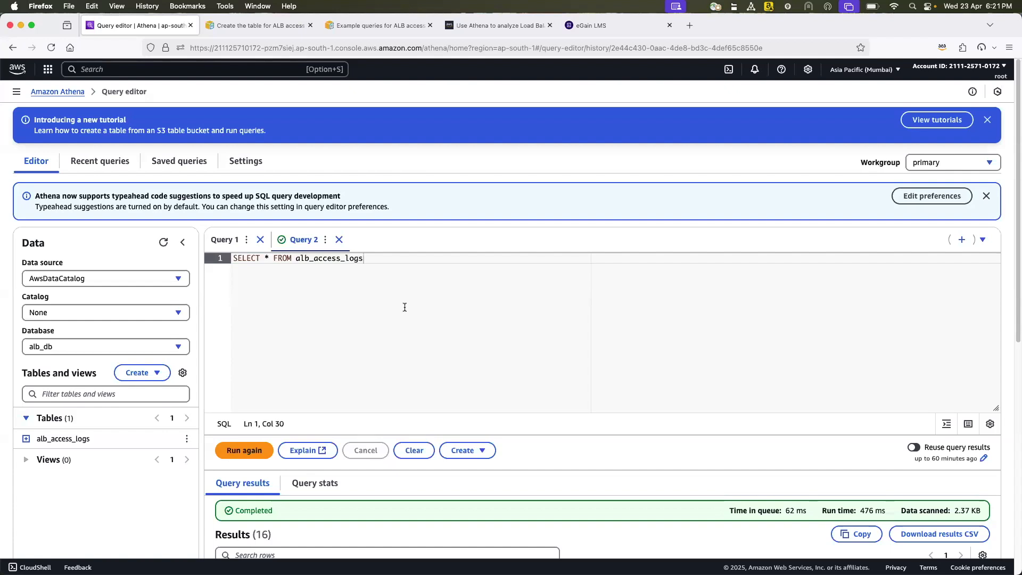
pyautogui.scroll(-5, 404, 341)
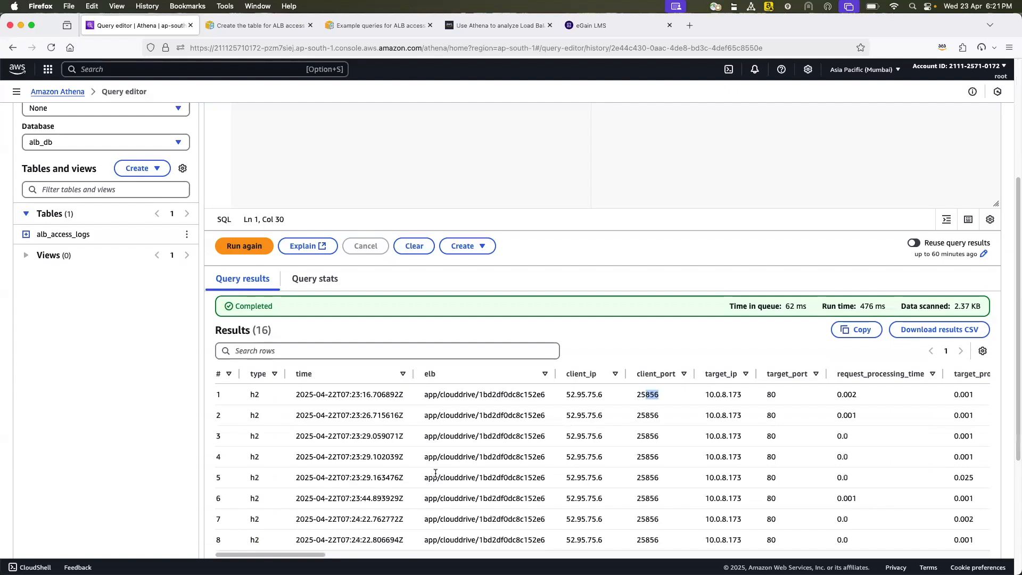
pyautogui.scroll(5, 410, 372)
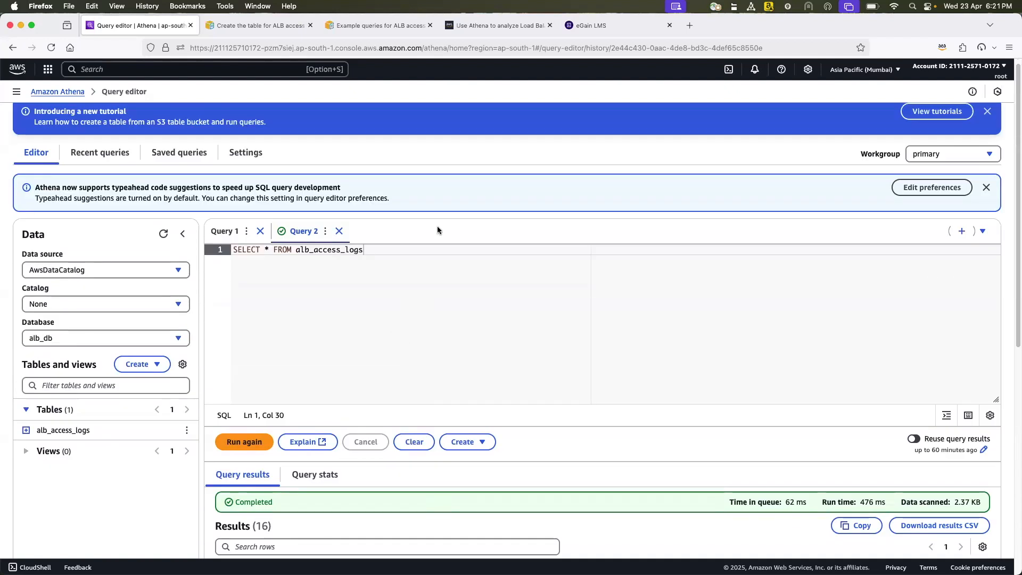
# Step: Switch to the eGain LMS site and reload its login page at lms.e-gain.co.in/login
pyautogui.click(595, 28)
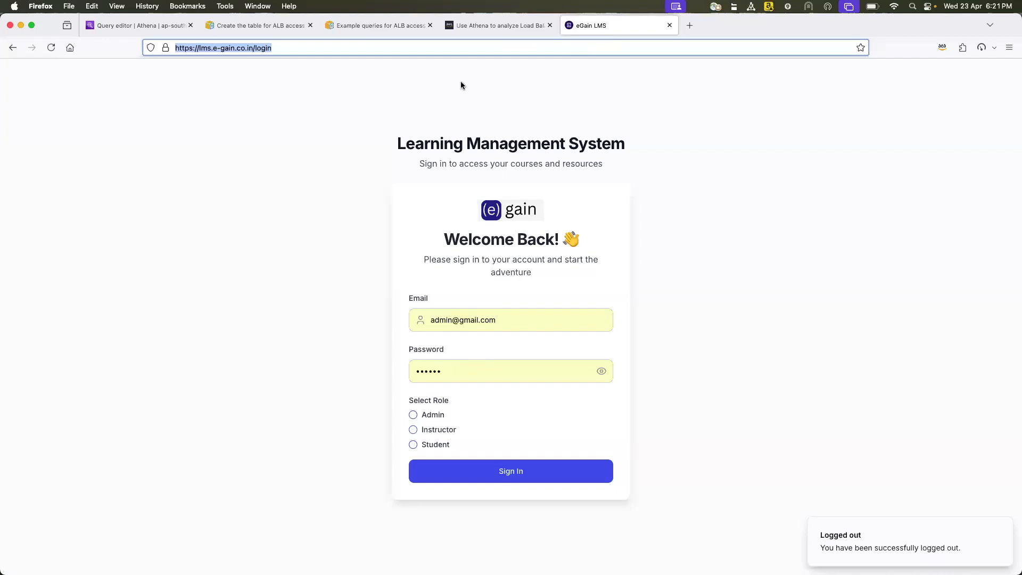
pyautogui.click(312, 50)
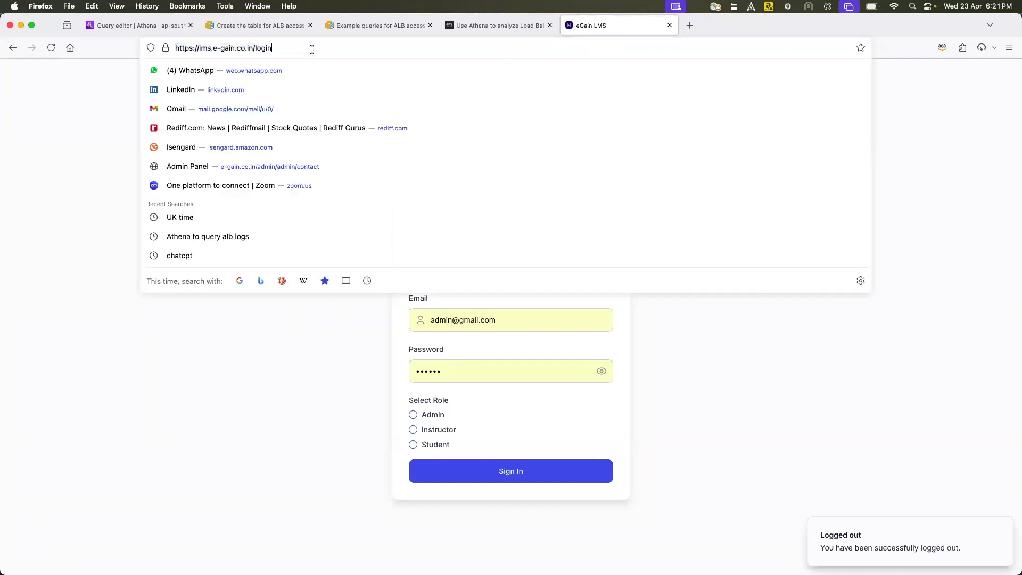
pyautogui.press('Return')
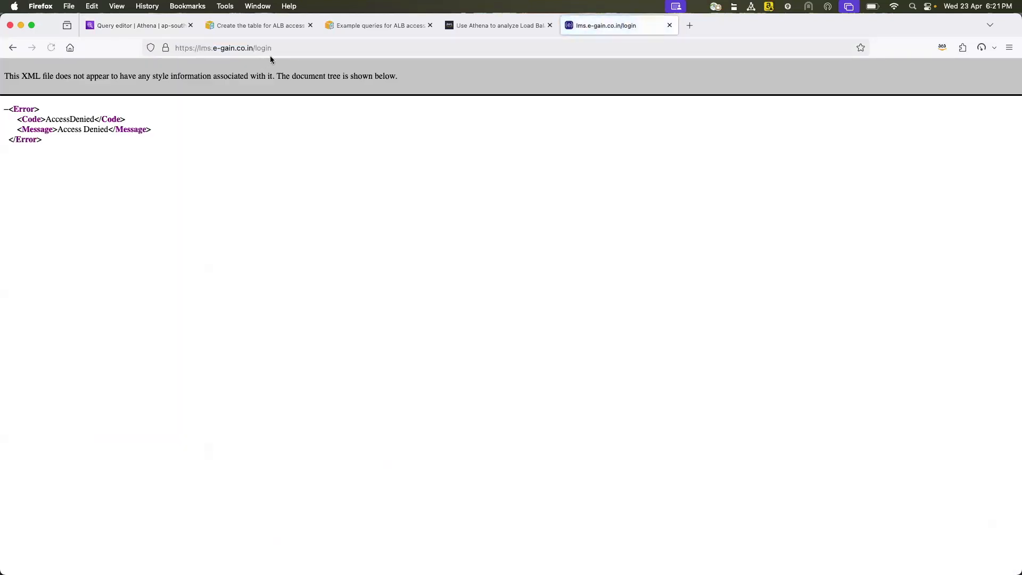
# Step: Remove the /login path from the LMS address and load the site from its root URL
pyautogui.click(282, 49)
pyautogui.click(282, 48)
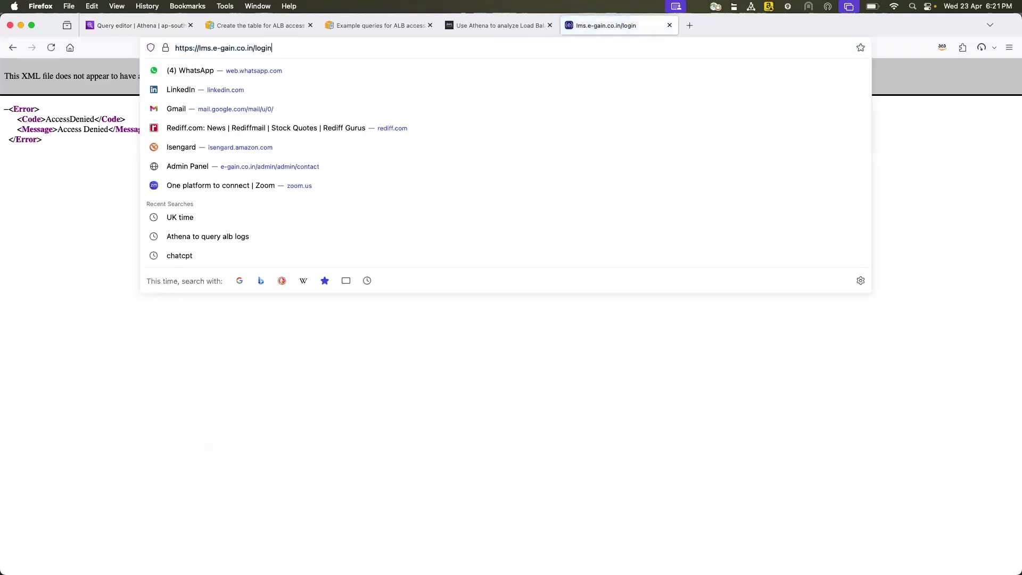
pyautogui.press('BackSpace')
pyautogui.press('BackSpace')
pyautogui.press('BackSpace')
pyautogui.press('BackSpace')
pyautogui.press('BackSpace')
pyautogui.press('BackSpace')
pyautogui.press('Return')
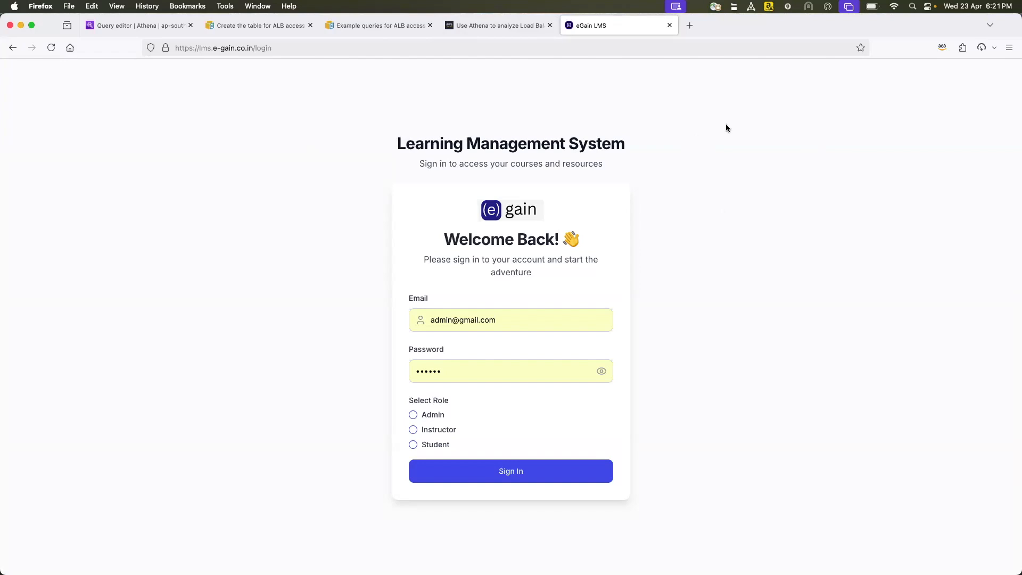
# Step: Return to the AWS console, open the running EC2 instances and show the LMS instance's details
pyautogui.click(139, 26)
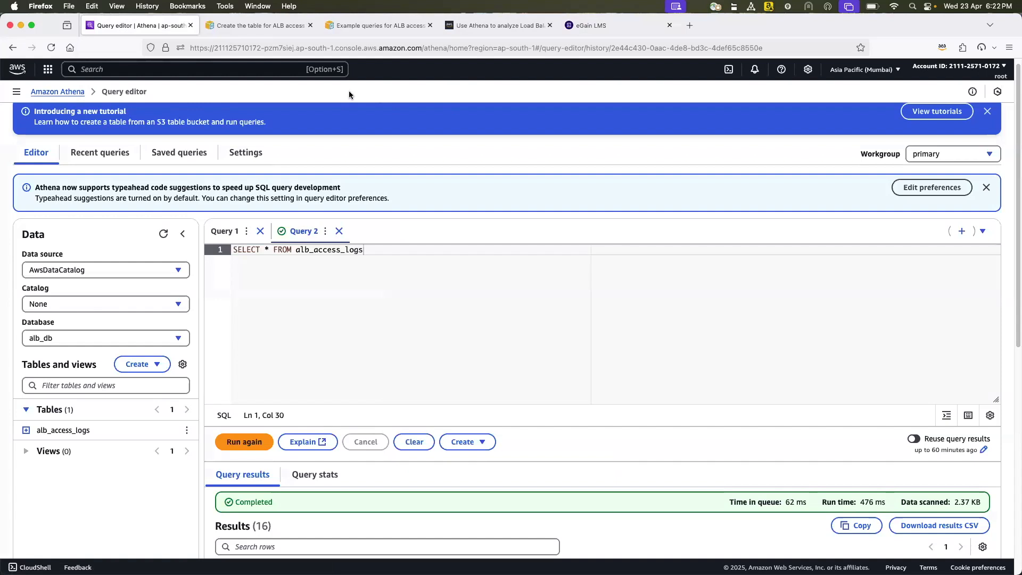
pyautogui.hotkey('alt', 's')
pyautogui.write('ec2')
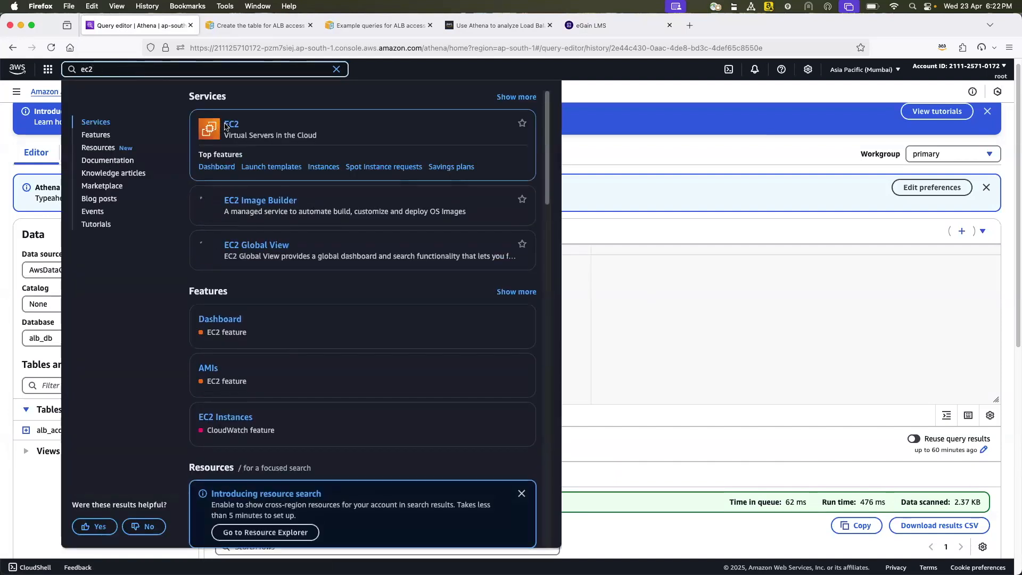
pyautogui.click(225, 126)
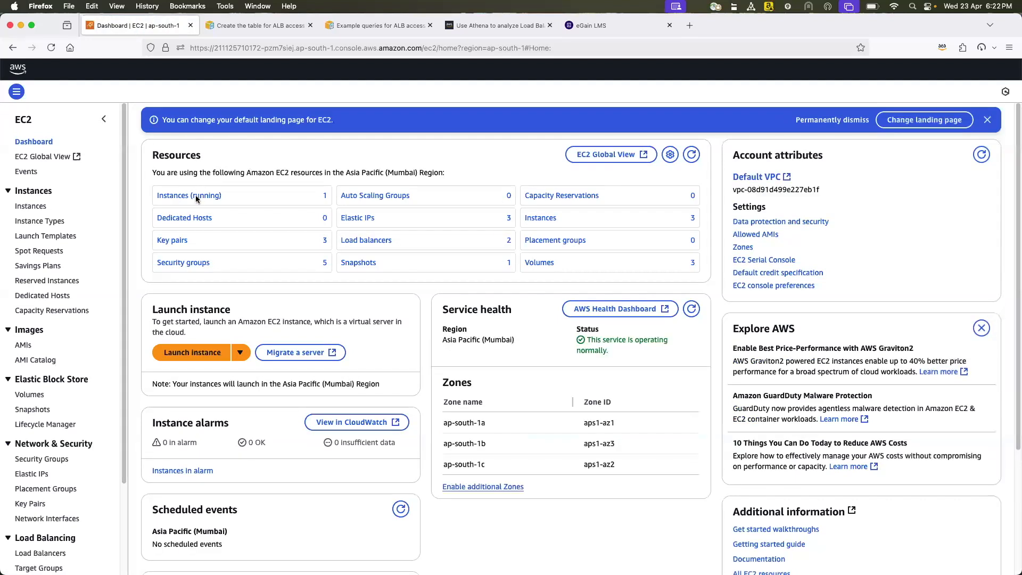
pyautogui.click(195, 196)
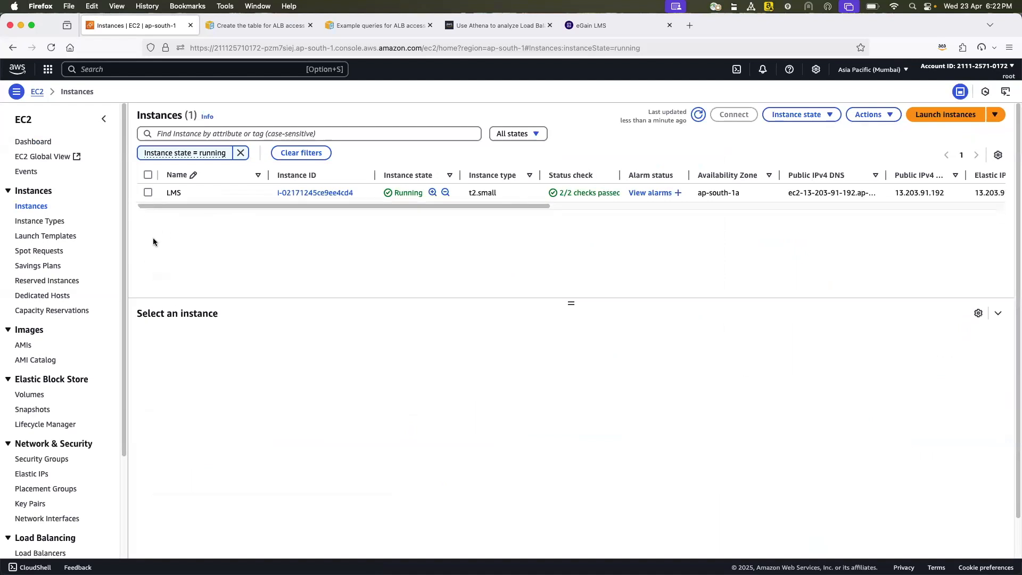
pyautogui.click(147, 192)
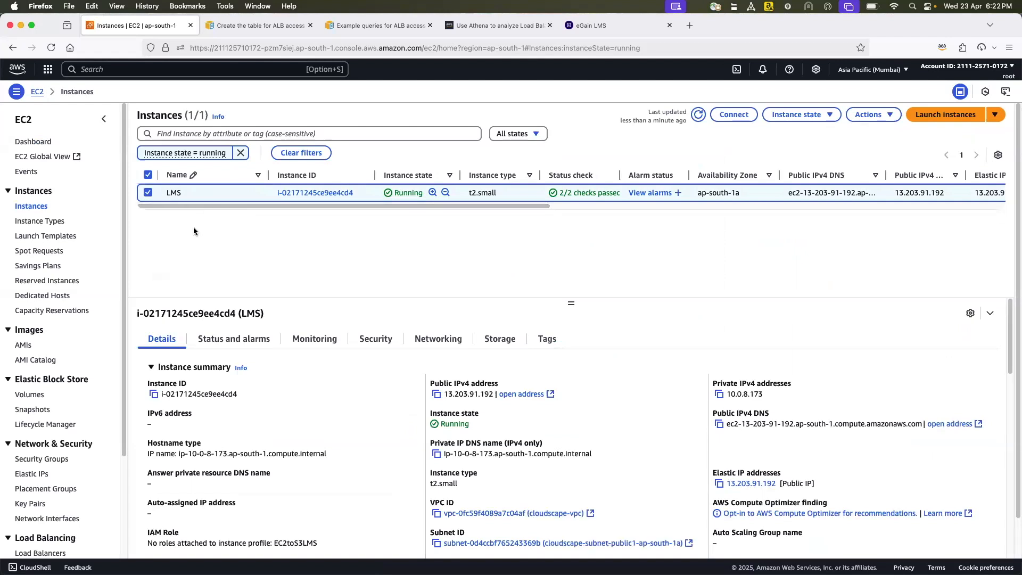
# Step: Open the clouddrive load balancer's attributes for editing and clear the S3 URI of its access logs
pyautogui.scroll(-5, 48, 426)
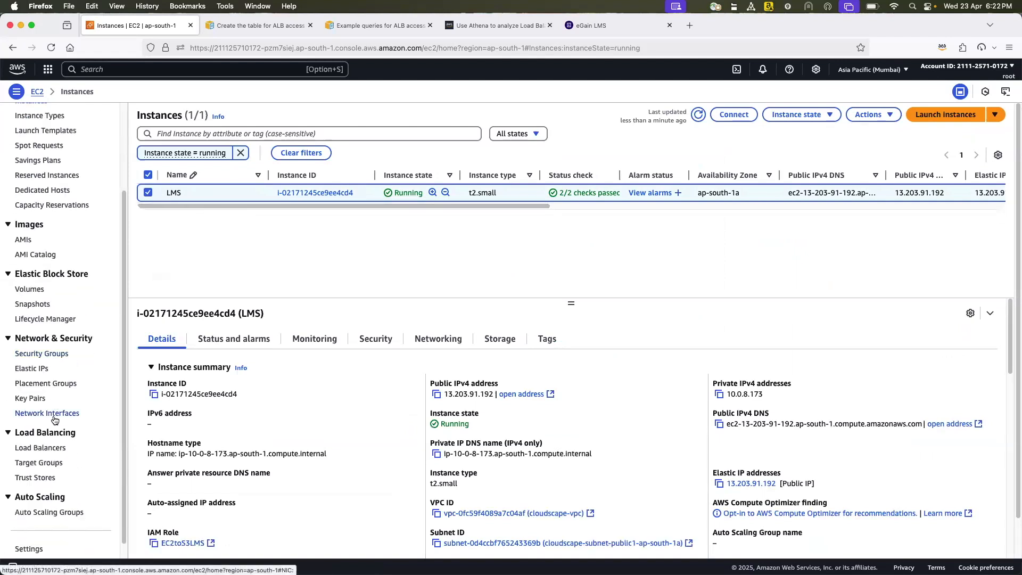
pyautogui.click(25, 432)
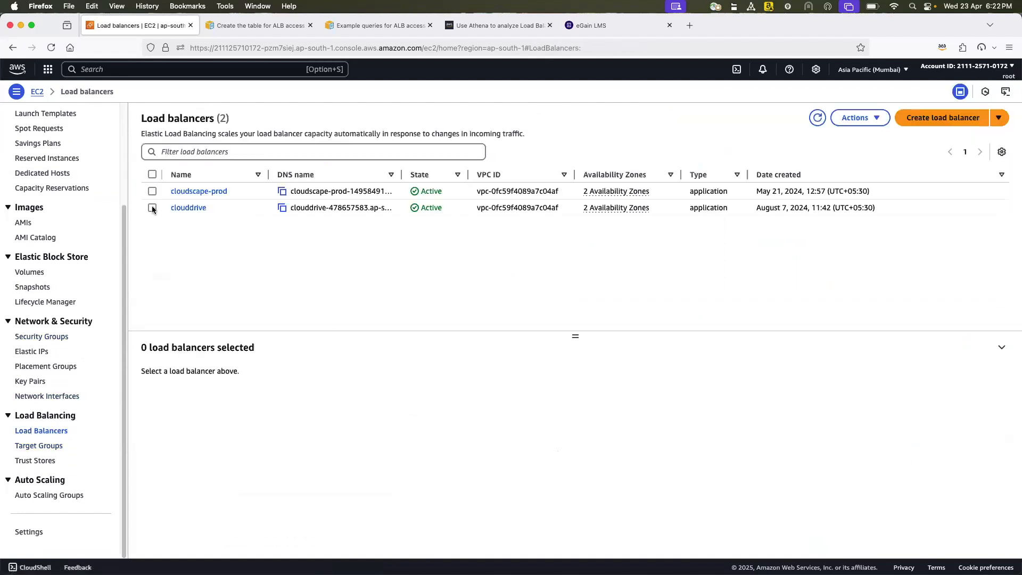
pyautogui.click(153, 209)
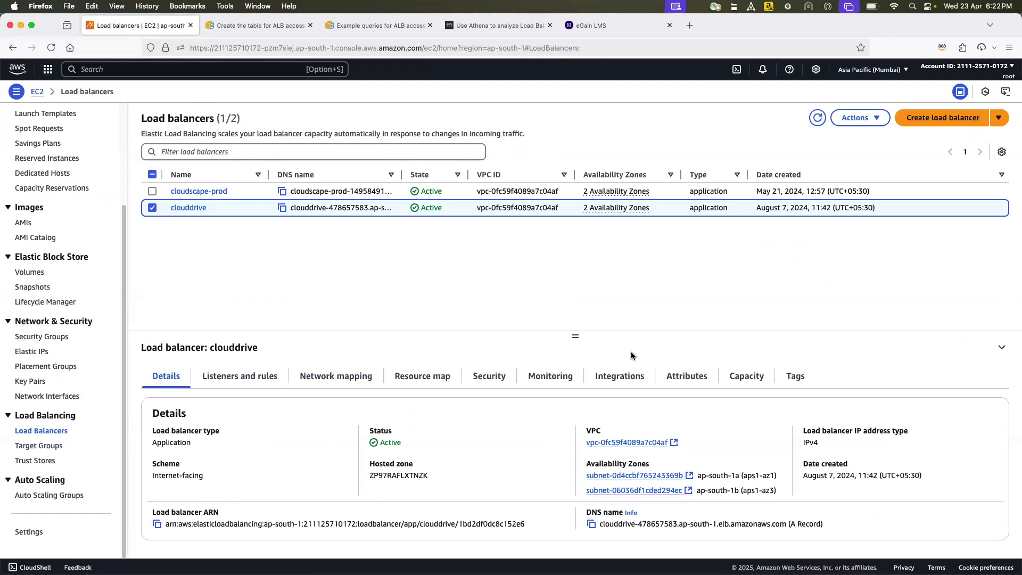
pyautogui.click(686, 379)
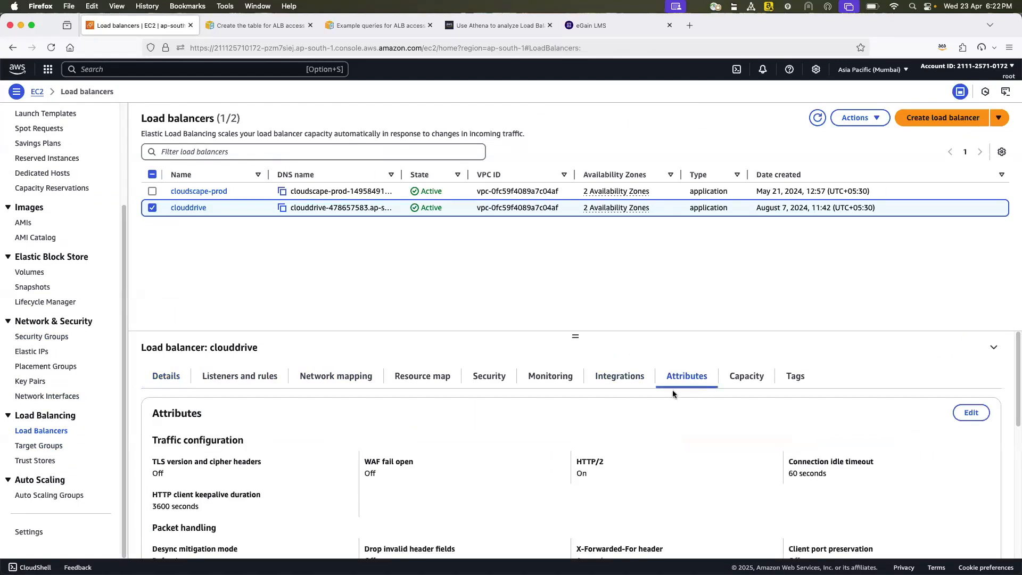
pyautogui.click(970, 413)
pyautogui.scroll(-3, 253, 363)
pyautogui.scroll(-10, 254, 363)
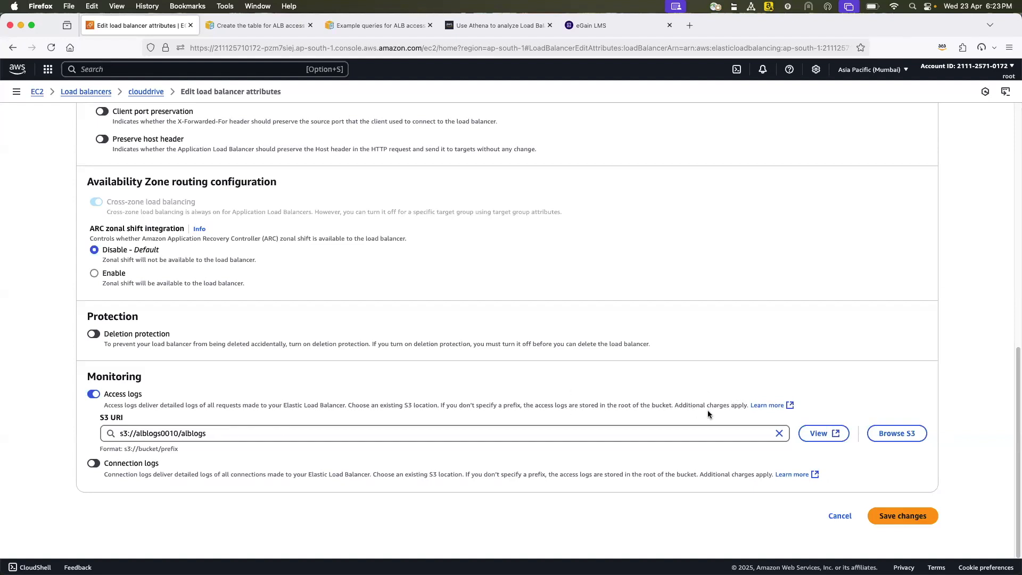
pyautogui.click(780, 435)
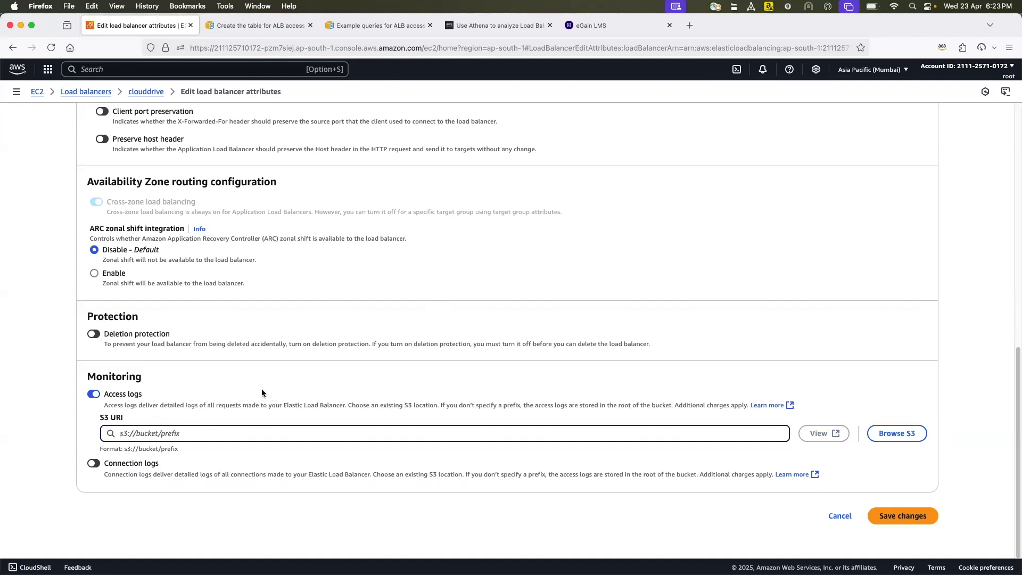
# Step: Open the AWS console in a separate browser tab and go to the S3 bucket list
pyautogui.rightClick(17, 71)
pyautogui.click(51, 78)
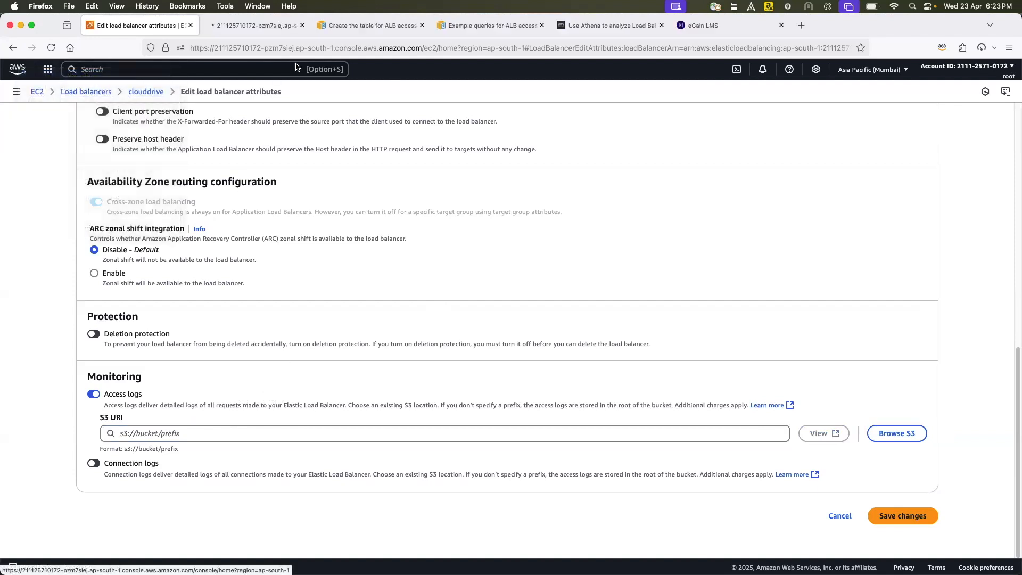
pyautogui.click(260, 26)
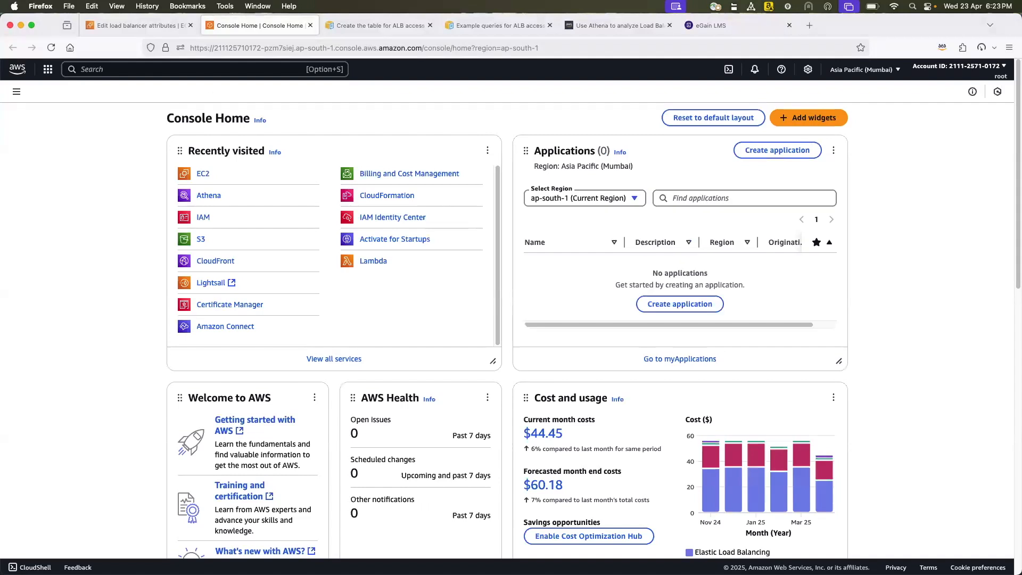
pyautogui.click(201, 241)
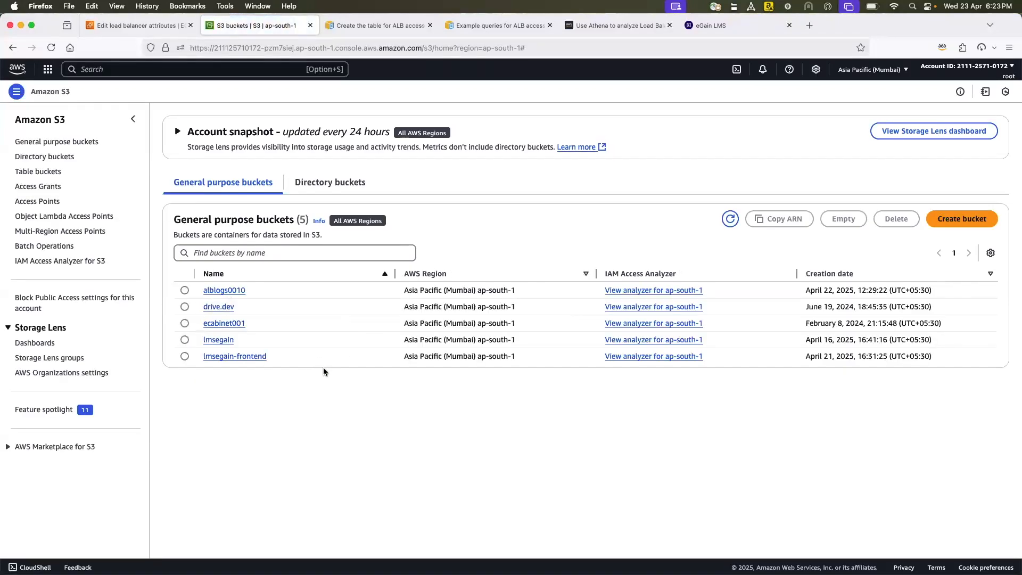
# Step: Try to create a general purpose S3 bucket named alblogsdemo with the default settings
pyautogui.click(961, 219)
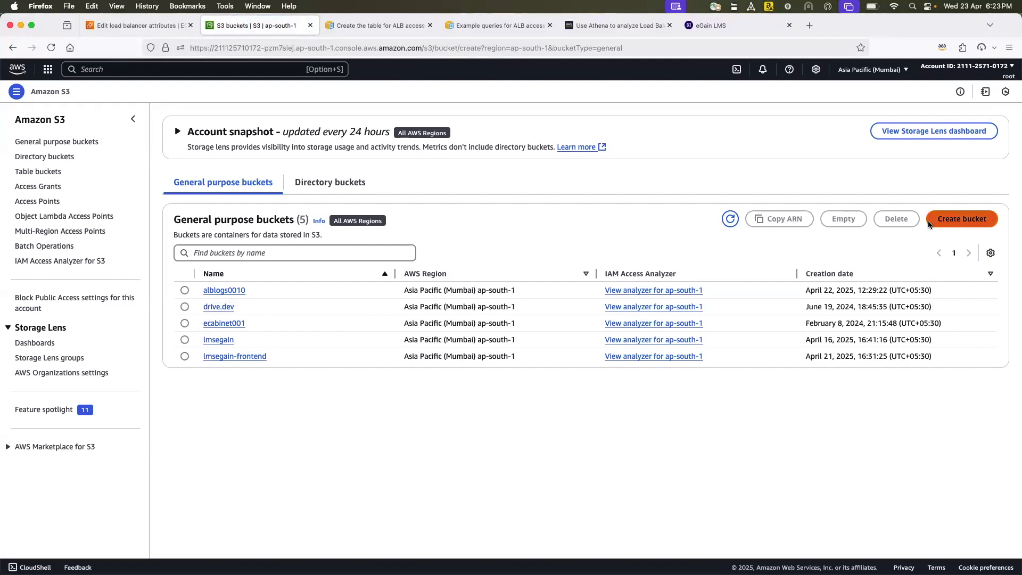
pyautogui.click(167, 296)
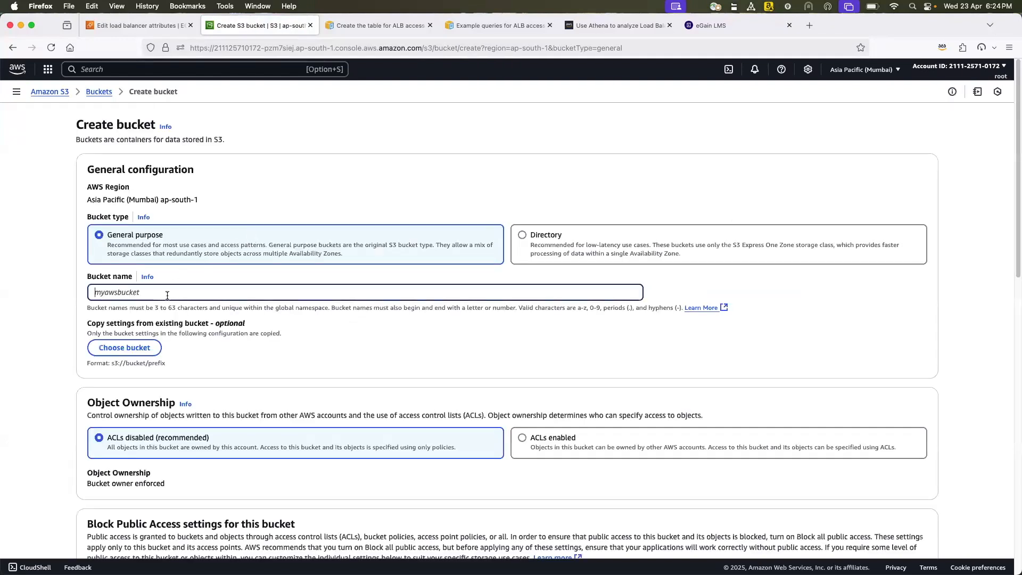
pyautogui.write('al')
pyautogui.scroll(-10, 395, 332)
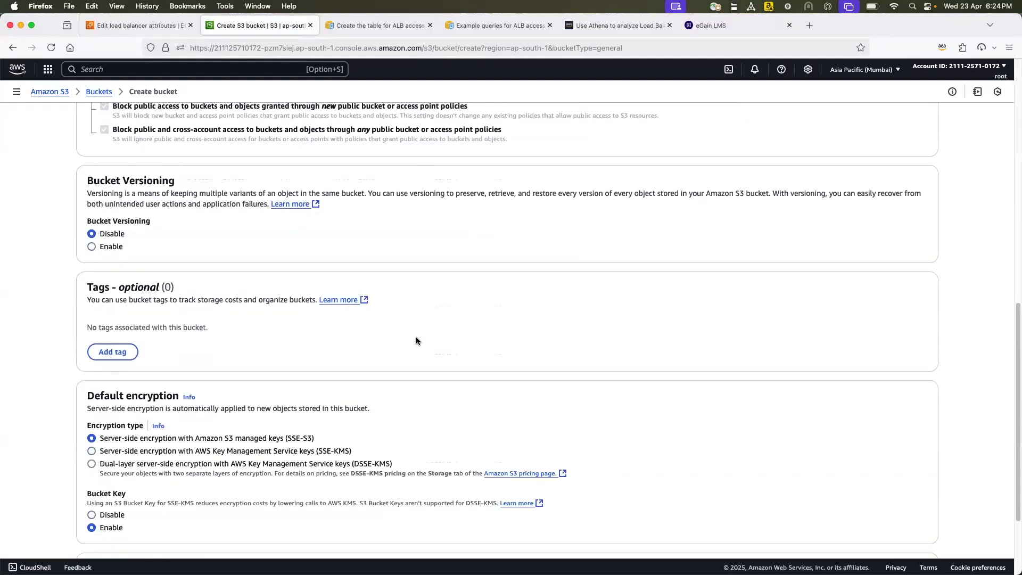
pyautogui.scroll(-3, 417, 341)
pyautogui.click(897, 530)
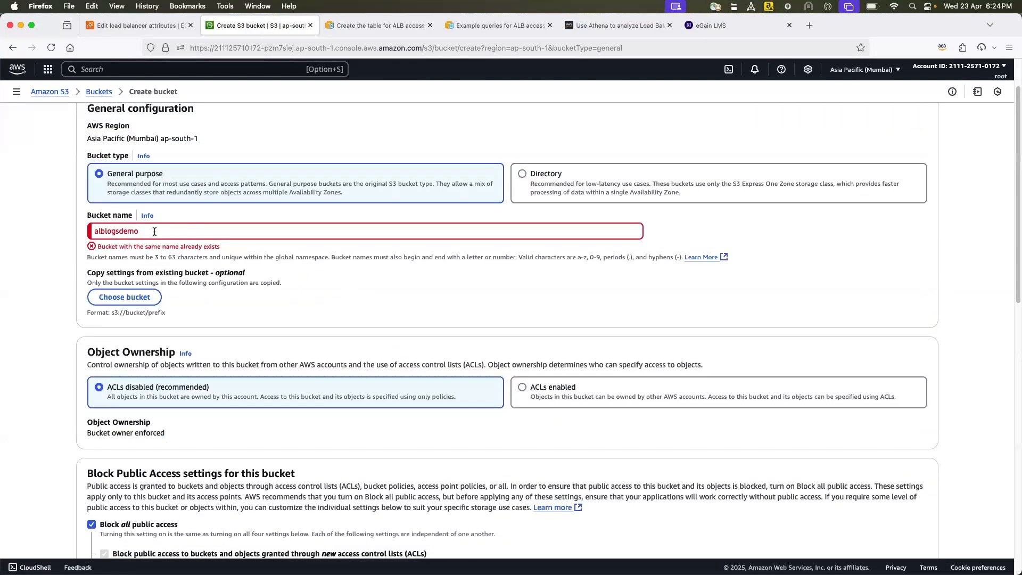
# Step: Change the bucket name to alblogsdemo001 and create the bucket with the default settings
pyautogui.click(146, 232)
pyautogui.write('001')
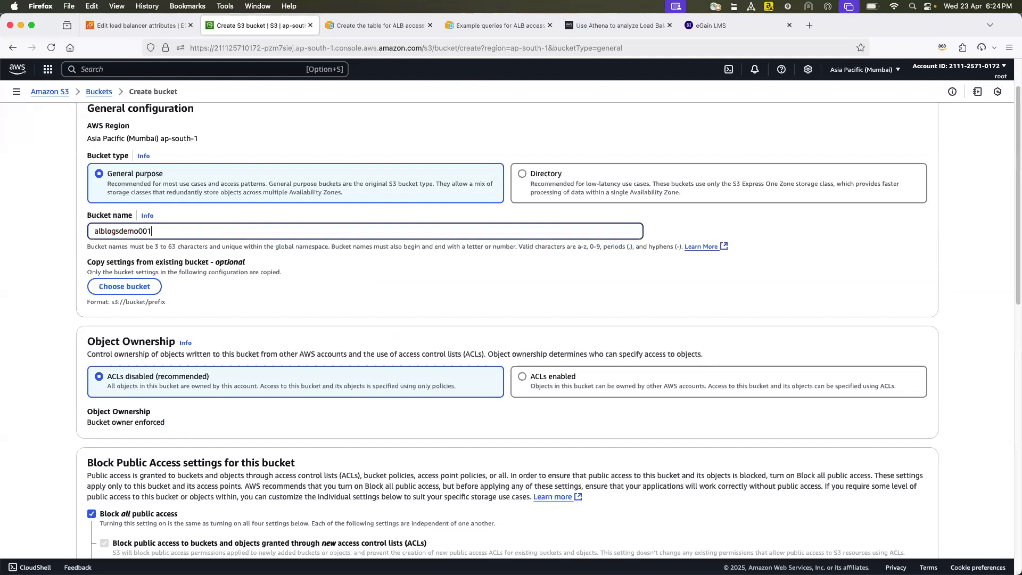
pyautogui.scroll(-15, 375, 297)
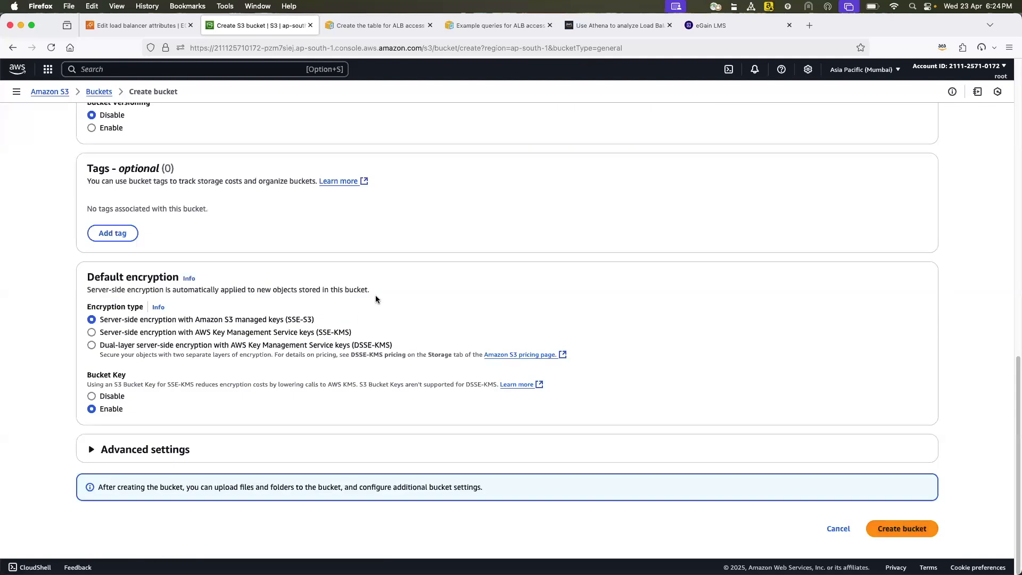
pyautogui.click(887, 527)
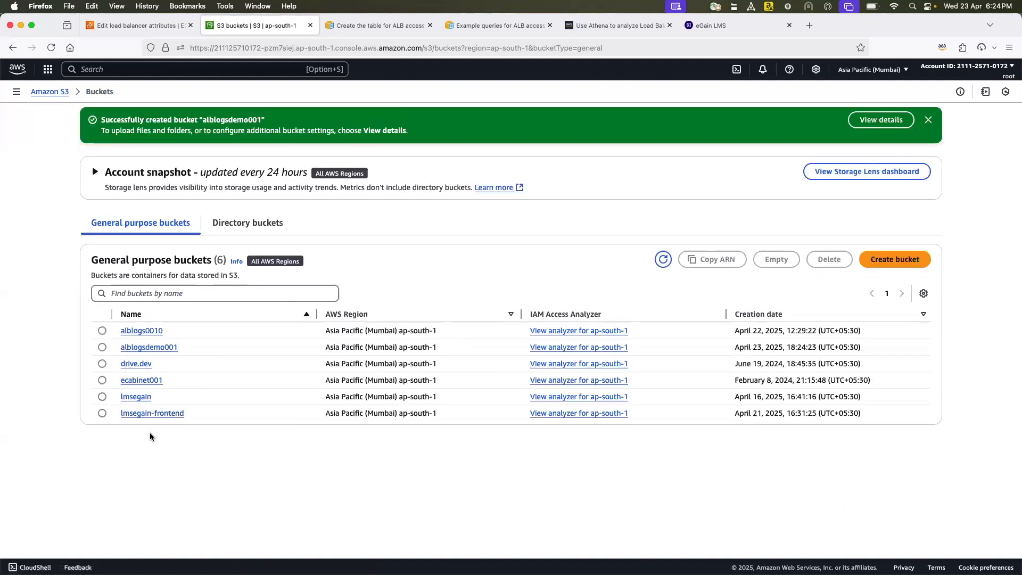
# Step: Create a folder named alblogs in the alblogsdemo001 bucket without specifying an encryption key
pyautogui.click(160, 347)
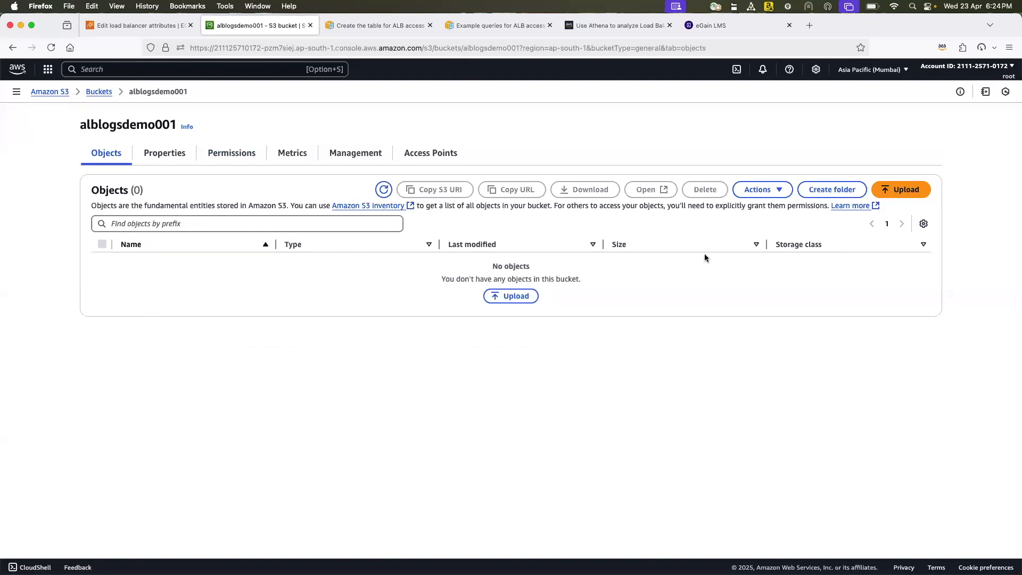
pyautogui.click(816, 191)
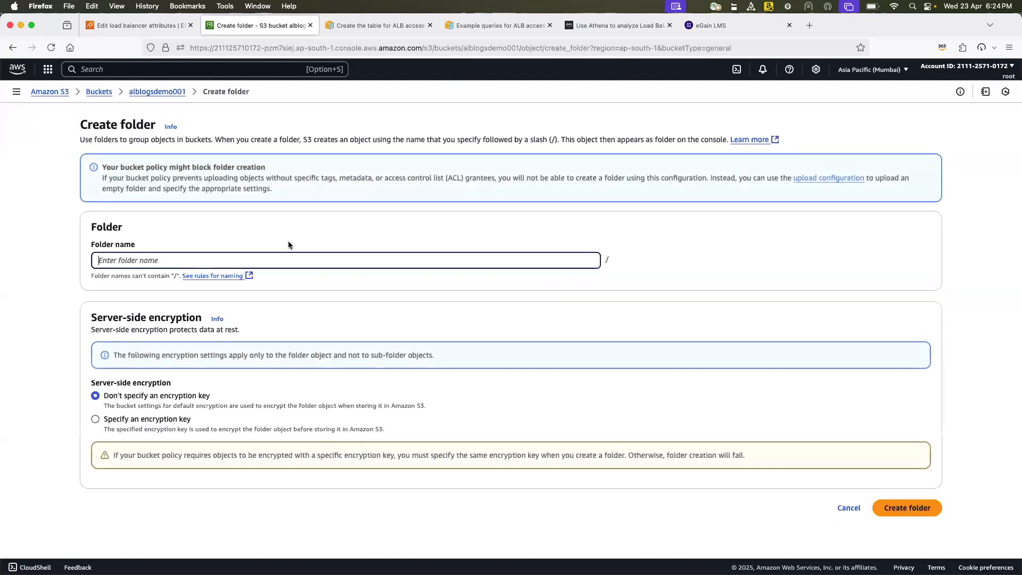
pyautogui.write('alblogs')
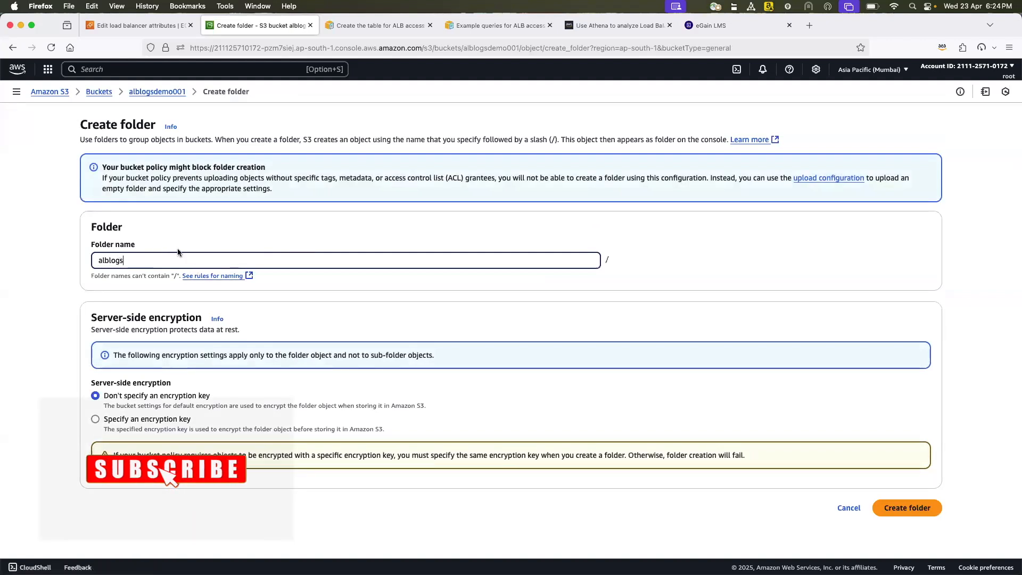
pyautogui.click(908, 507)
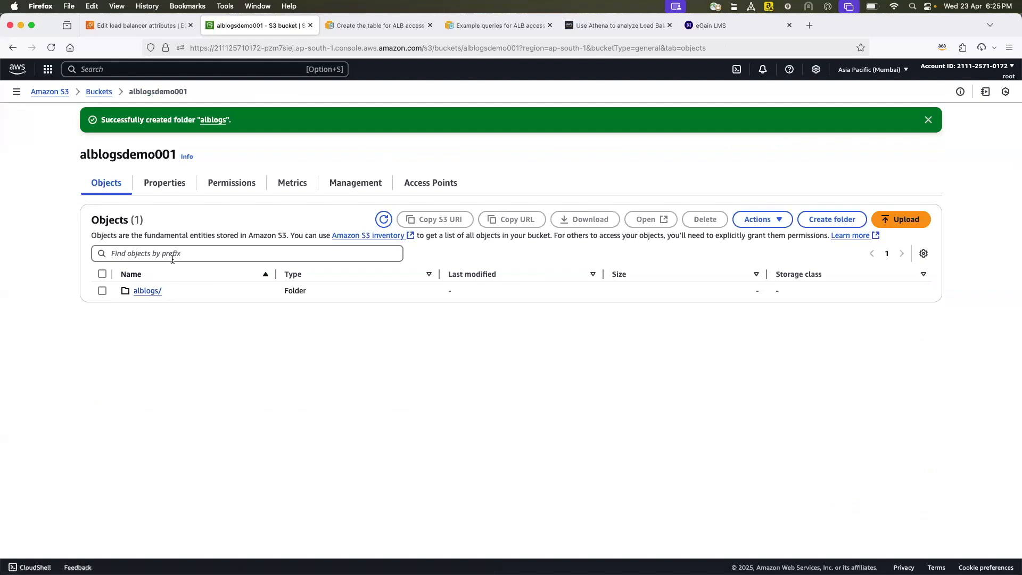
# Step: Set clouddrive's access logs S3 URI to the alblogs folder's copied URI, s3://alblogsdemo001/alblogs/, and try to save the load balancer attributes
pyautogui.click(102, 292)
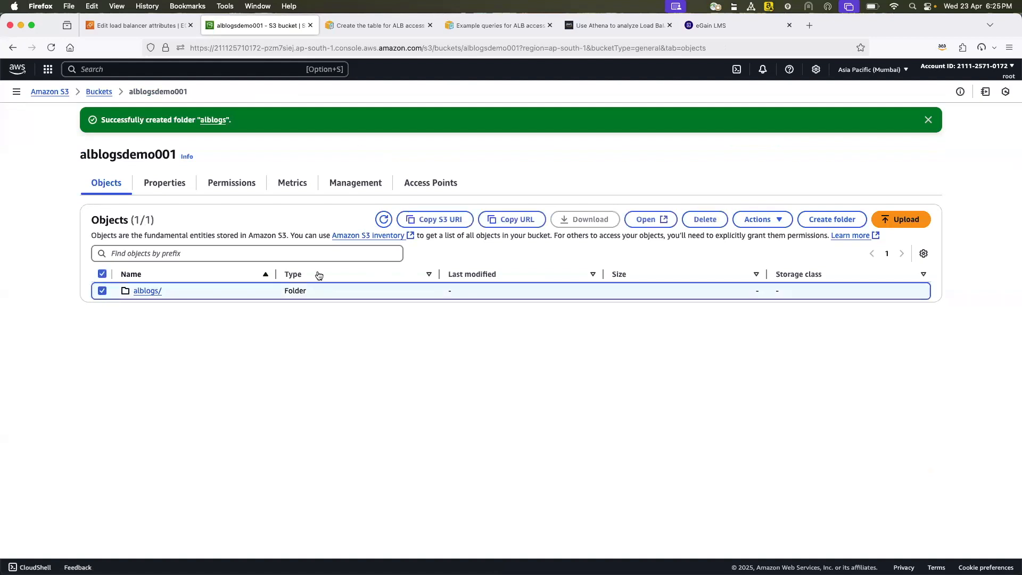
pyautogui.click(435, 223)
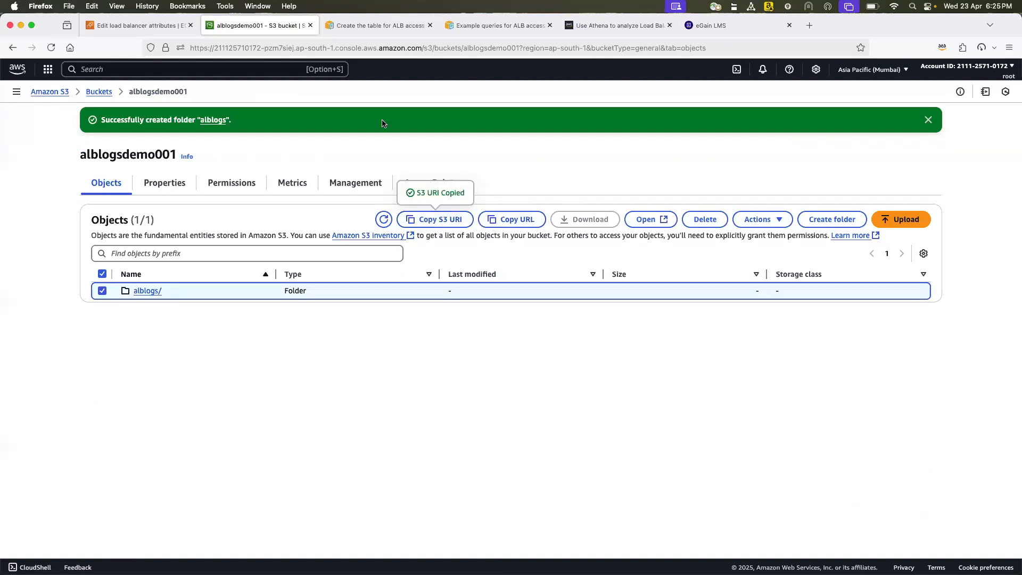
pyautogui.click(120, 26)
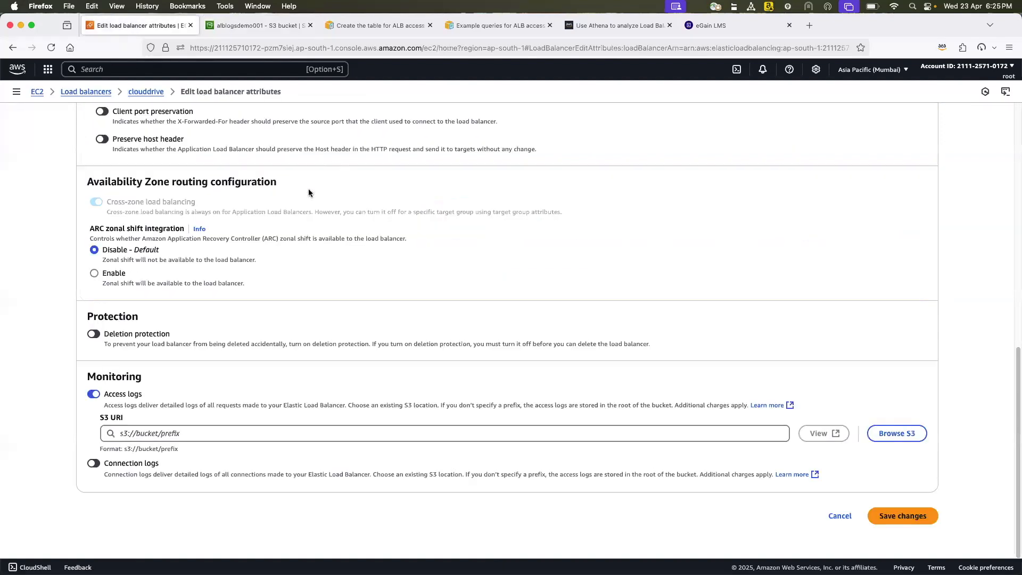
pyautogui.click(165, 429)
pyautogui.press('super+v')
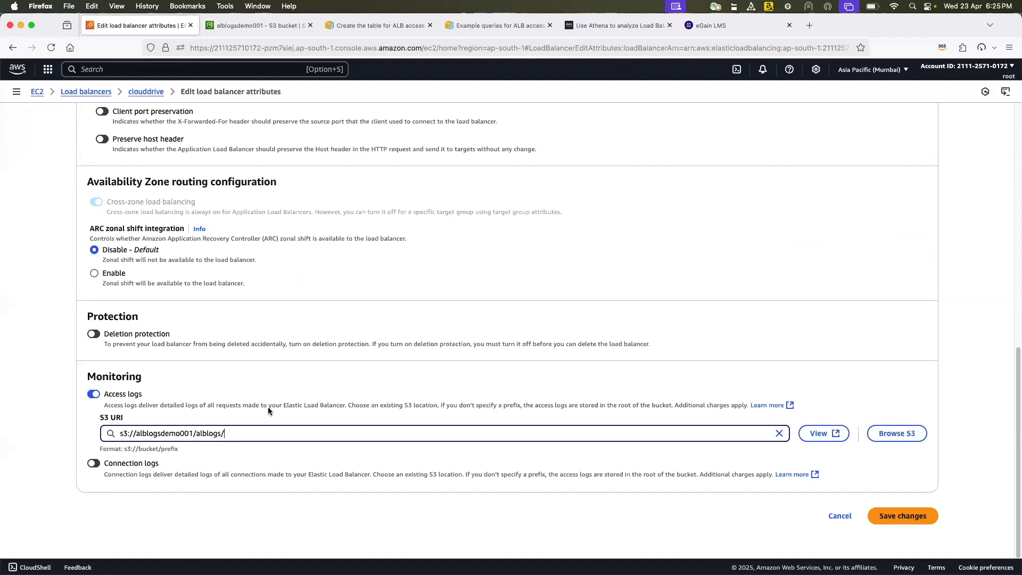
pyautogui.click(902, 519)
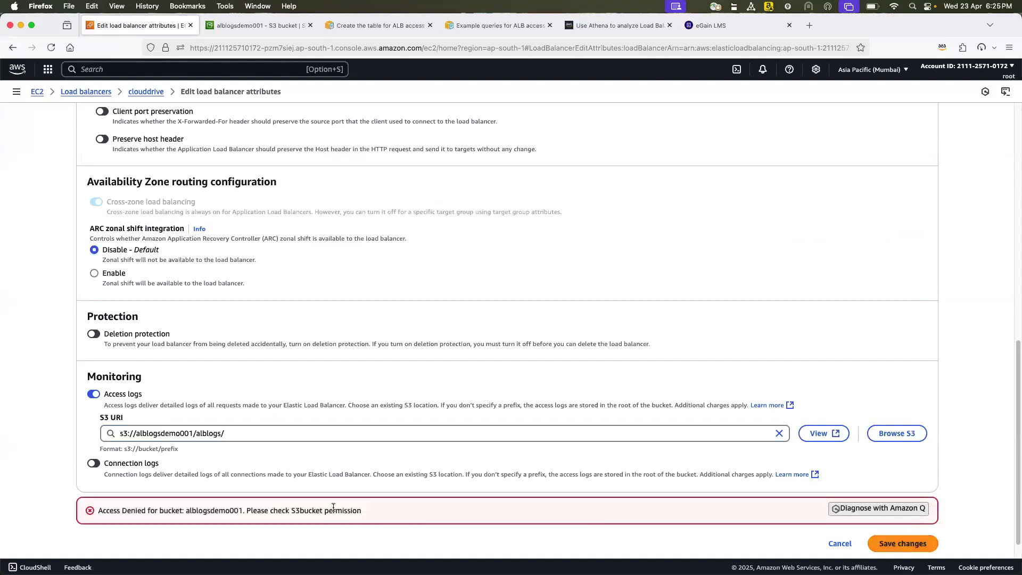
pyautogui.moveTo(143, 511); pyautogui.dragTo(110, 512)
pyautogui.moveTo(291, 511); pyautogui.dragTo(385, 509)
pyautogui.click(384, 509)
# Step: Return to S3, show the permissions of the existing alblogs0010 bucket and copy its entire bucket policy
pyautogui.click(244, 27)
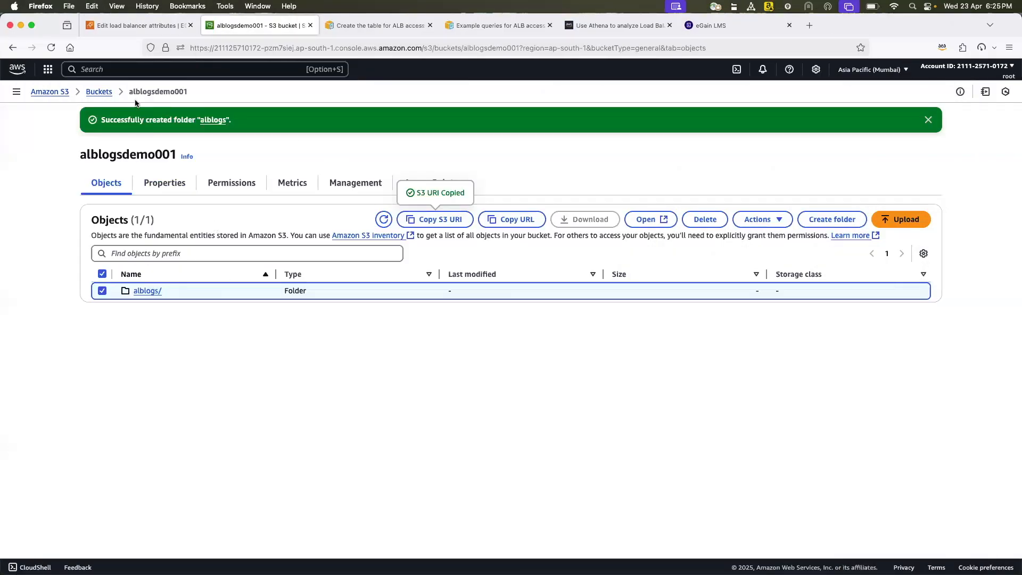
pyautogui.click(50, 93)
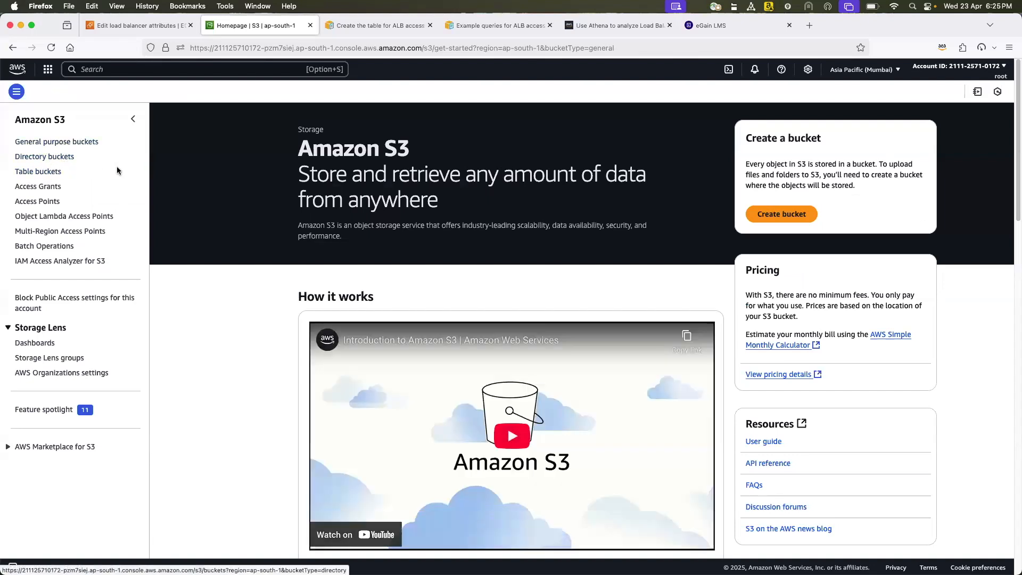
pyautogui.click(46, 157)
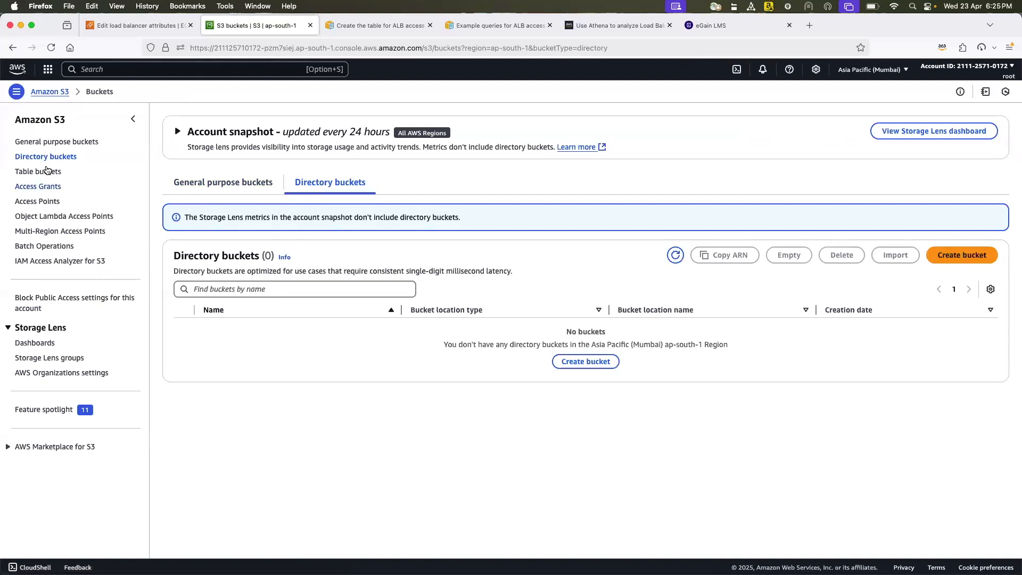
pyautogui.click(47, 144)
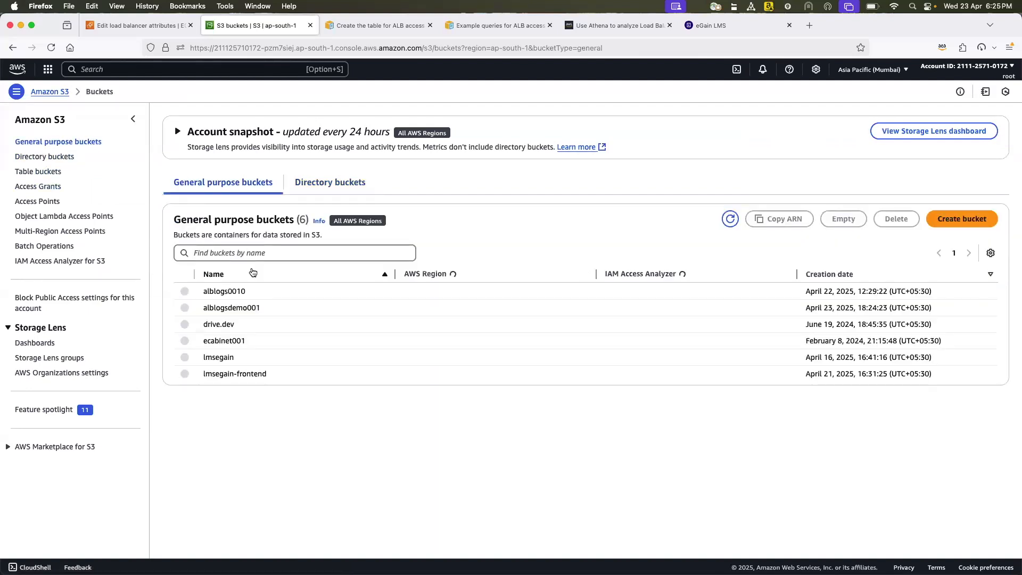
pyautogui.click(263, 295)
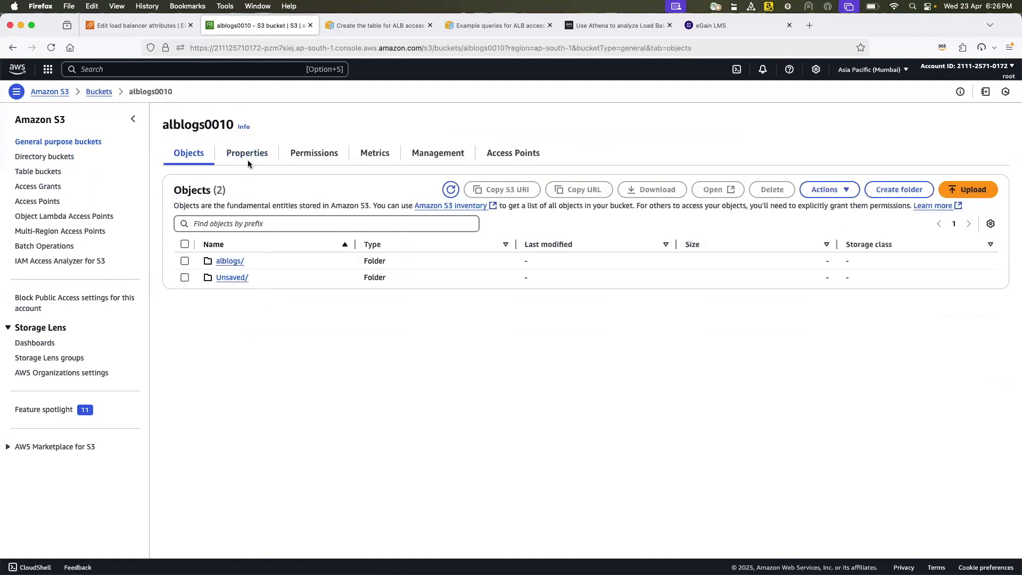
pyautogui.click(315, 157)
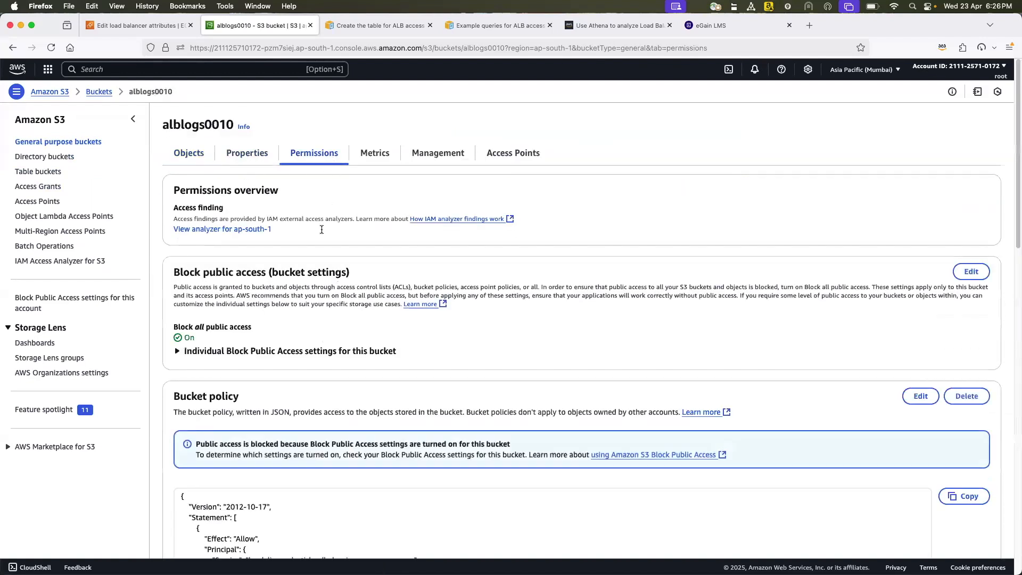
pyautogui.scroll(-5, 315, 376)
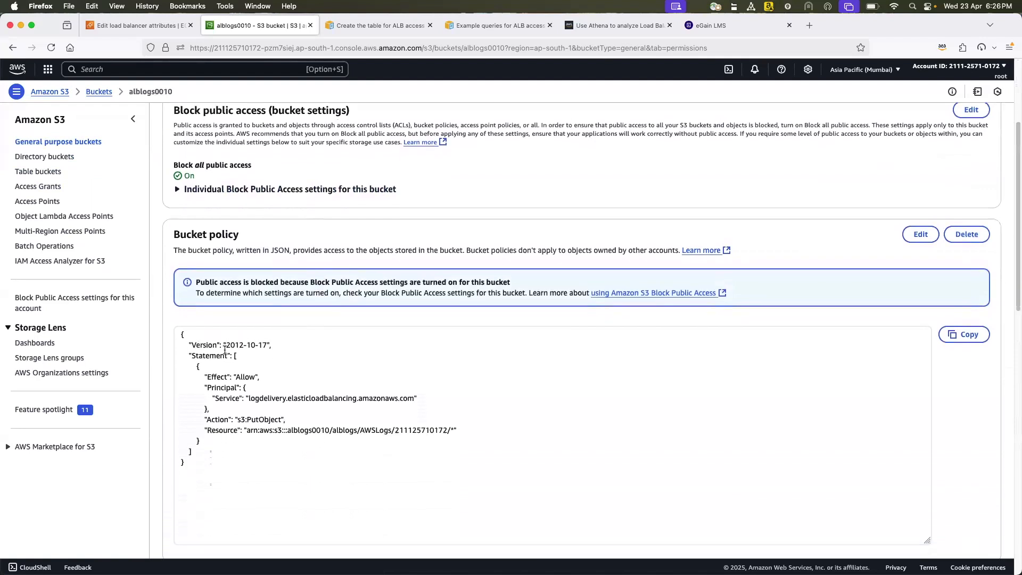
pyautogui.moveTo(181, 334); pyautogui.dragTo(232, 468)
pyautogui.press('super+c')
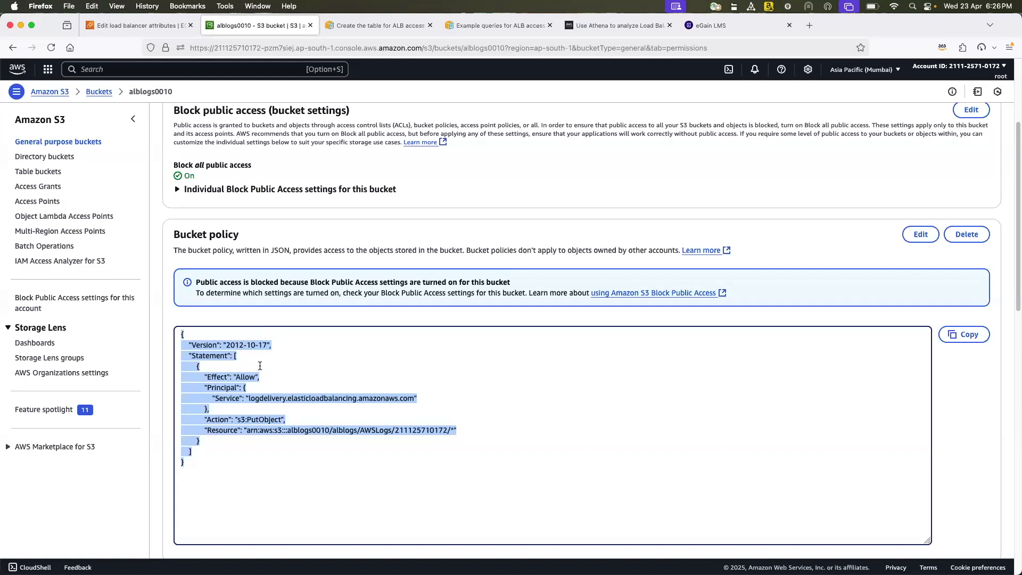
# Step: Open the bucket policy of alblogsdemo001 for editing and paste in the policy copied from alblogs0010
pyautogui.click(45, 158)
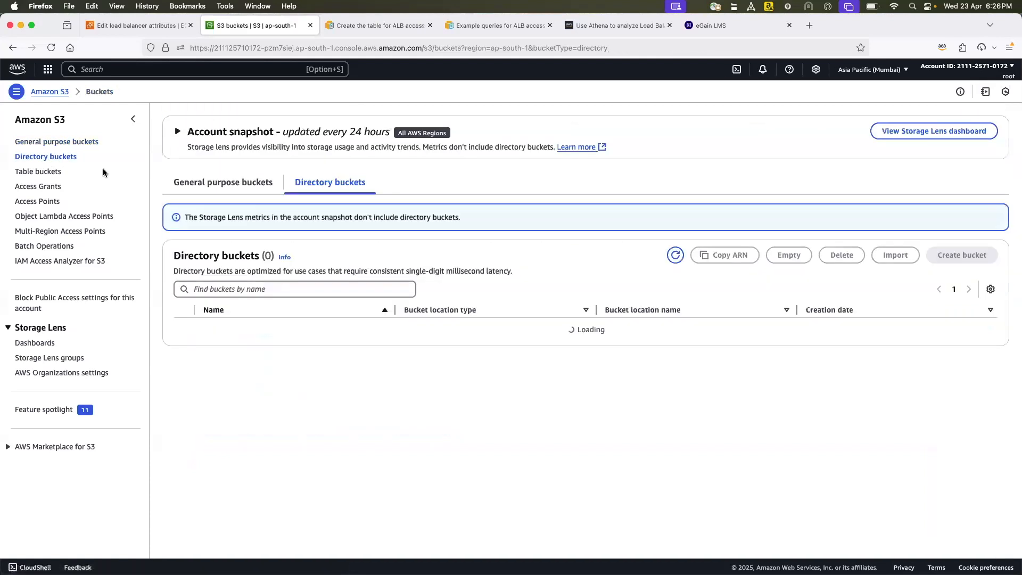
pyautogui.click(33, 143)
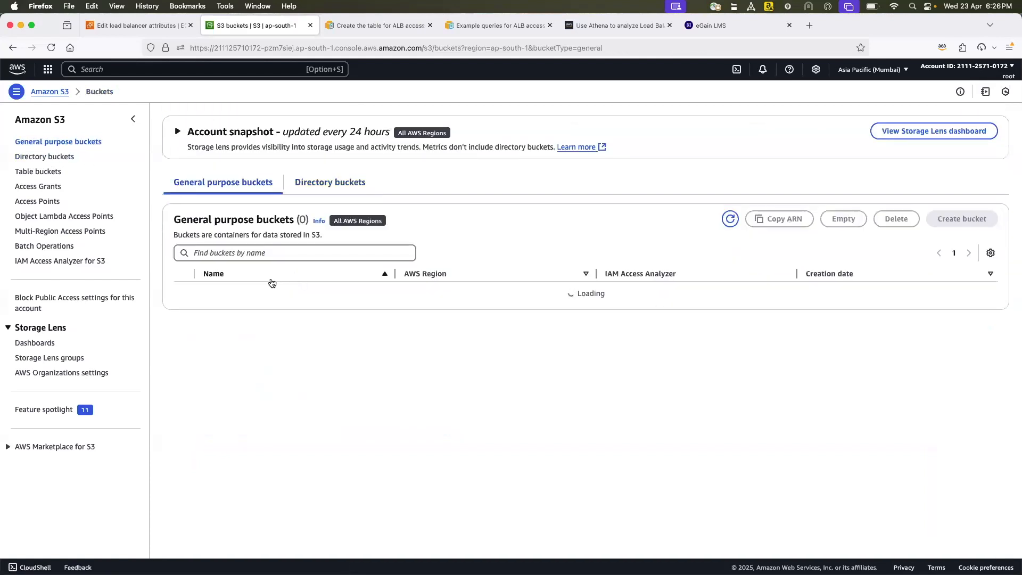
pyautogui.click(237, 308)
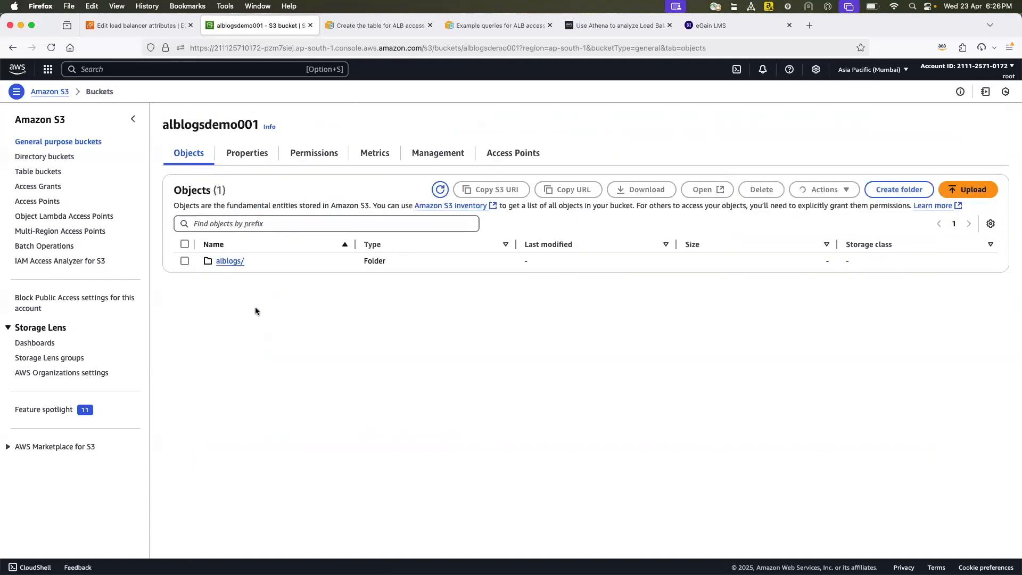
pyautogui.click(311, 158)
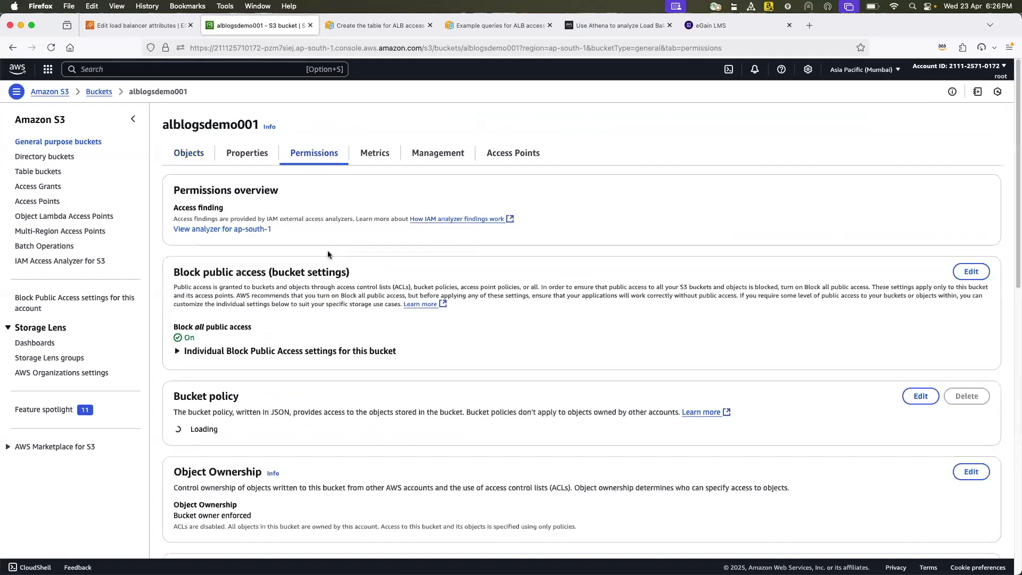
pyautogui.scroll(-1, 308, 308)
pyautogui.scroll(-5, 308, 307)
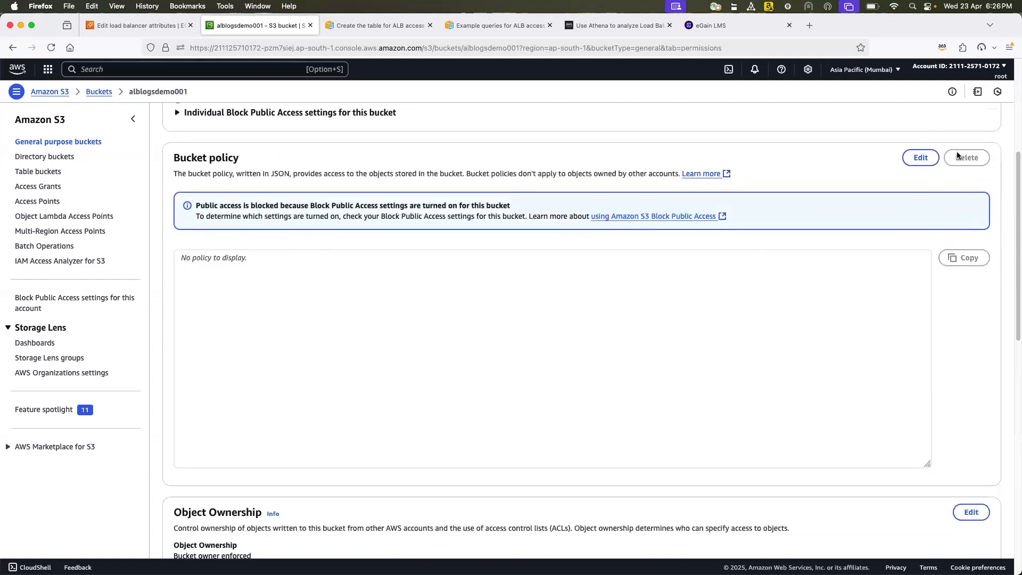
pyautogui.click(924, 160)
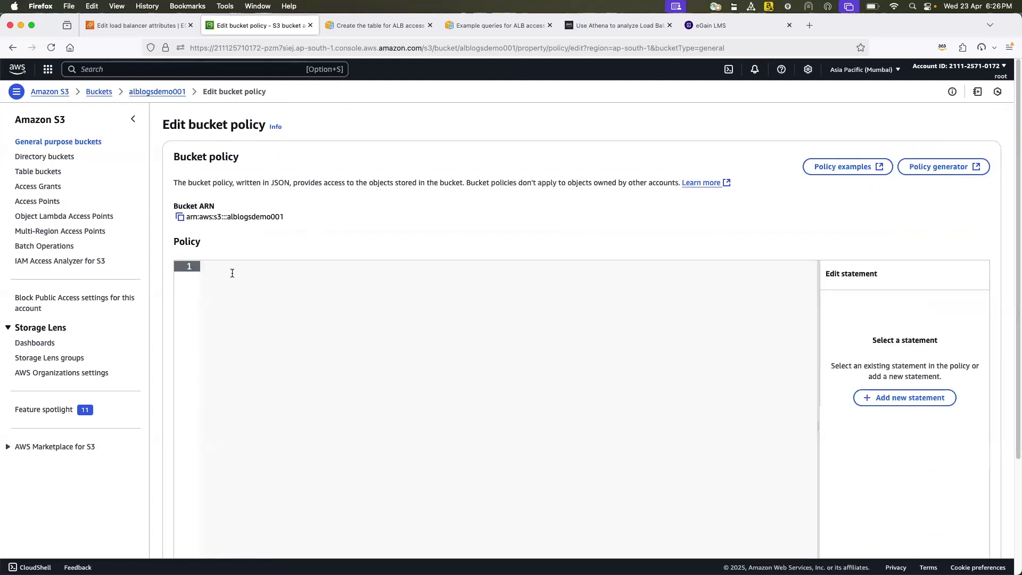
pyautogui.press('super+v')
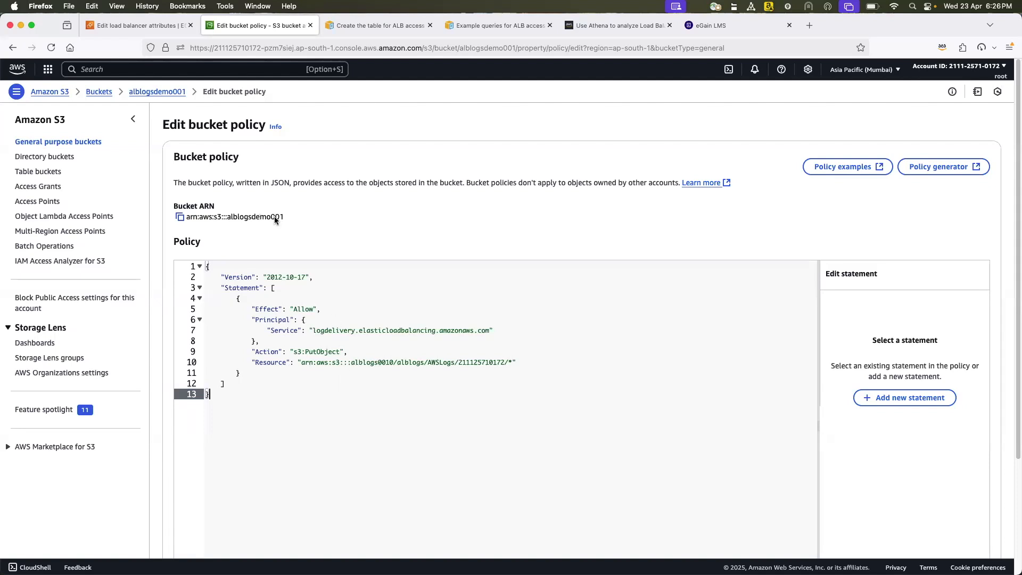
# Step: Replace the bucket name in the policy's Resource ARN with alblogsdemo001, keeping the alblogs/AWSLogs path, and save the policy
pyautogui.doubleClick(229, 217)
pyautogui.press('super+c')
pyautogui.doubleClick(362, 362)
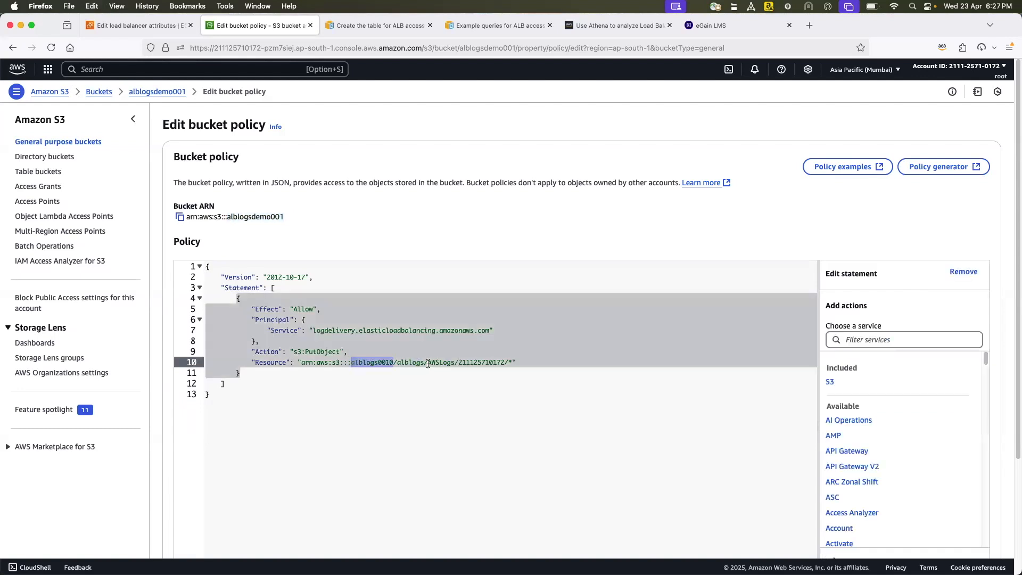
pyautogui.press('super+v')
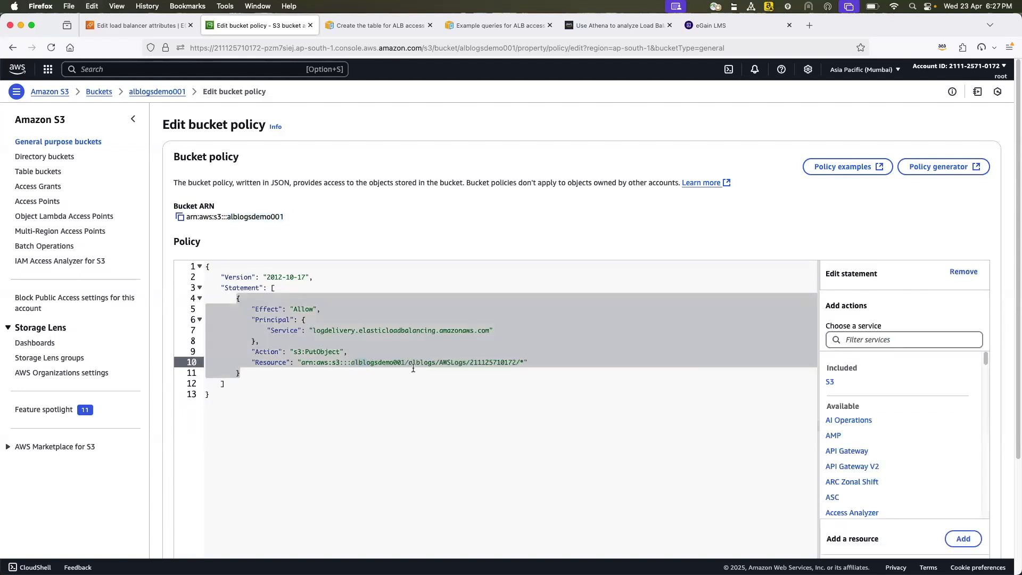
pyautogui.press('Down')
pyautogui.press('Down')
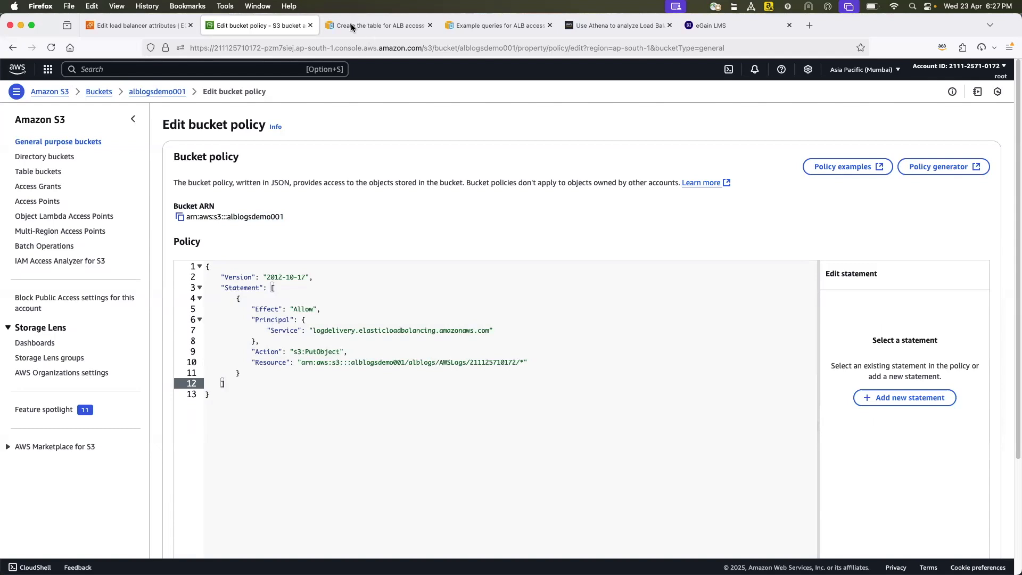
pyautogui.click(538, 361)
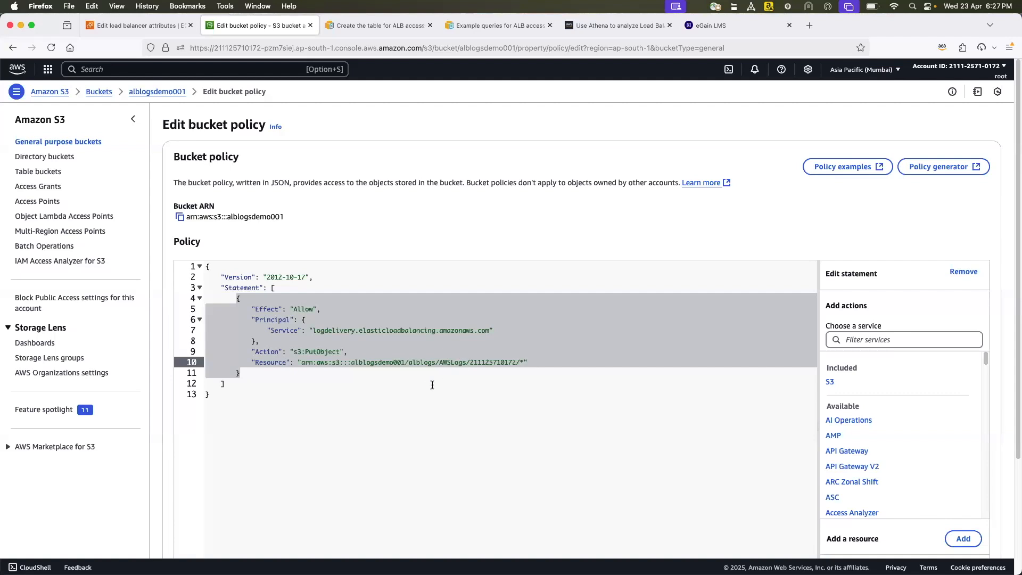
pyautogui.press('Down')
pyautogui.press('Down')
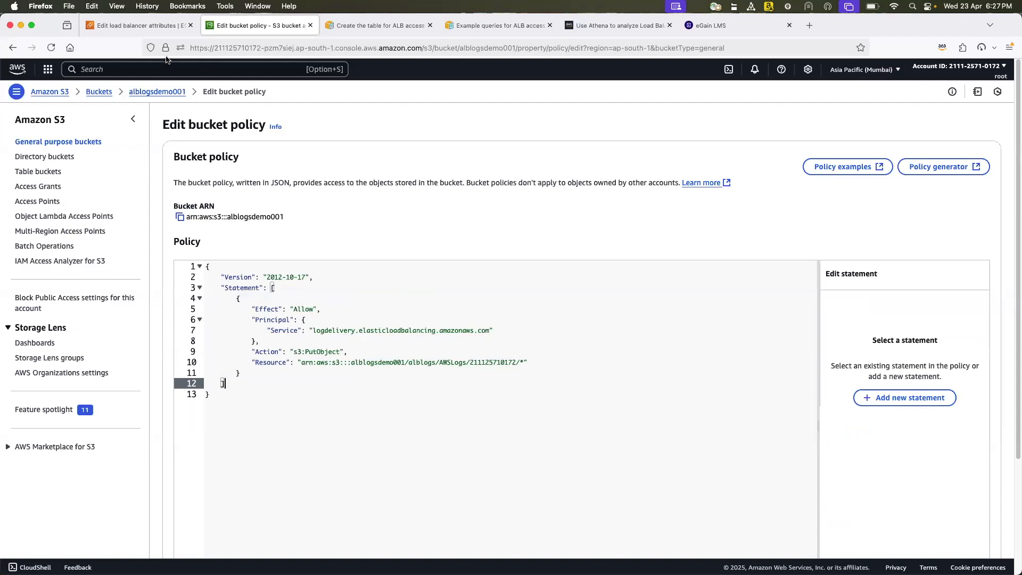
pyautogui.scroll(-3, 655, 394)
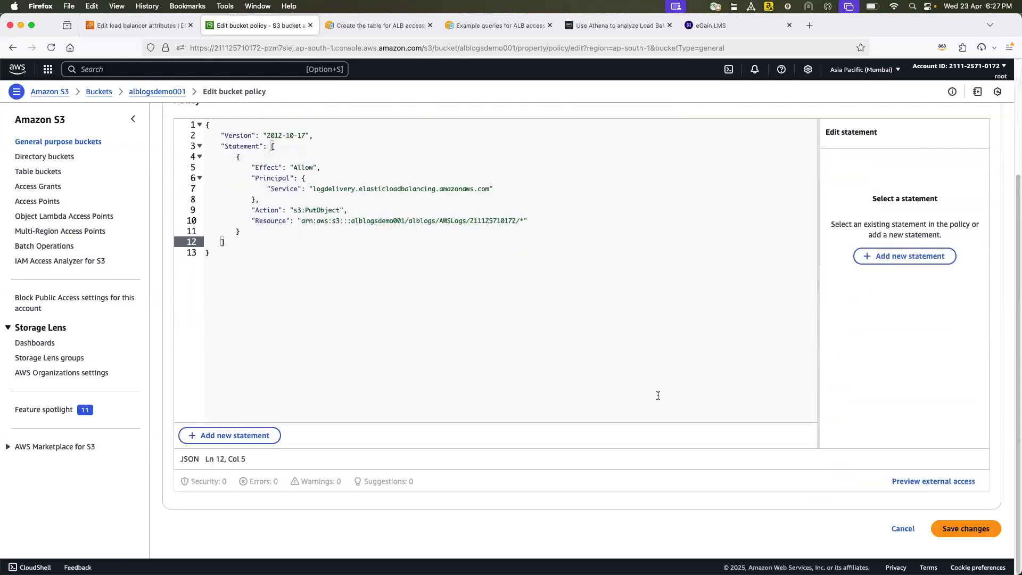
pyautogui.click(966, 530)
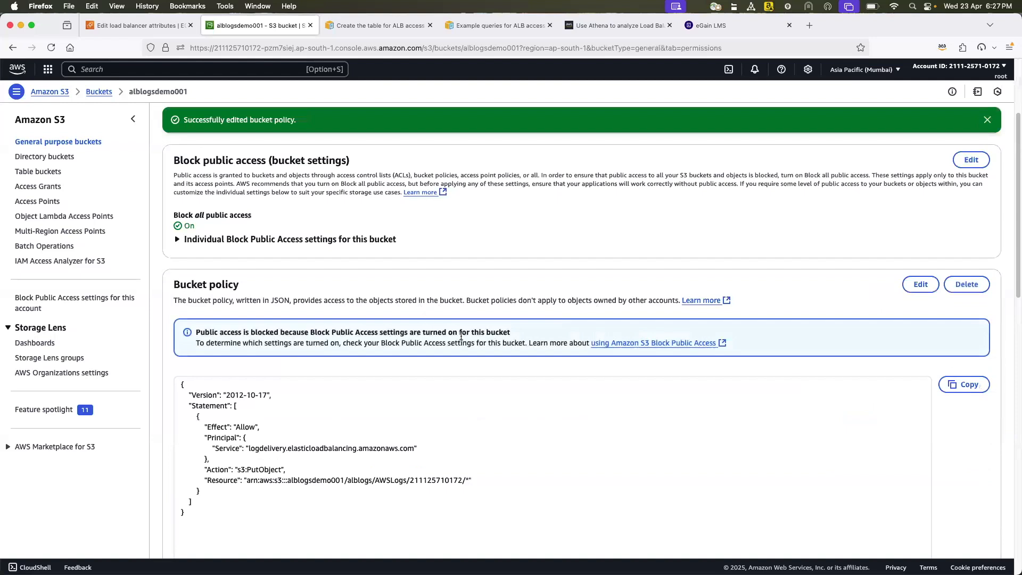
# Step: Return to clouddrive's load balancer attribute editing page and reload it to reach the access logs settings
pyautogui.scroll(-4, 461, 335)
pyautogui.scroll(10, 461, 336)
pyautogui.click(135, 25)
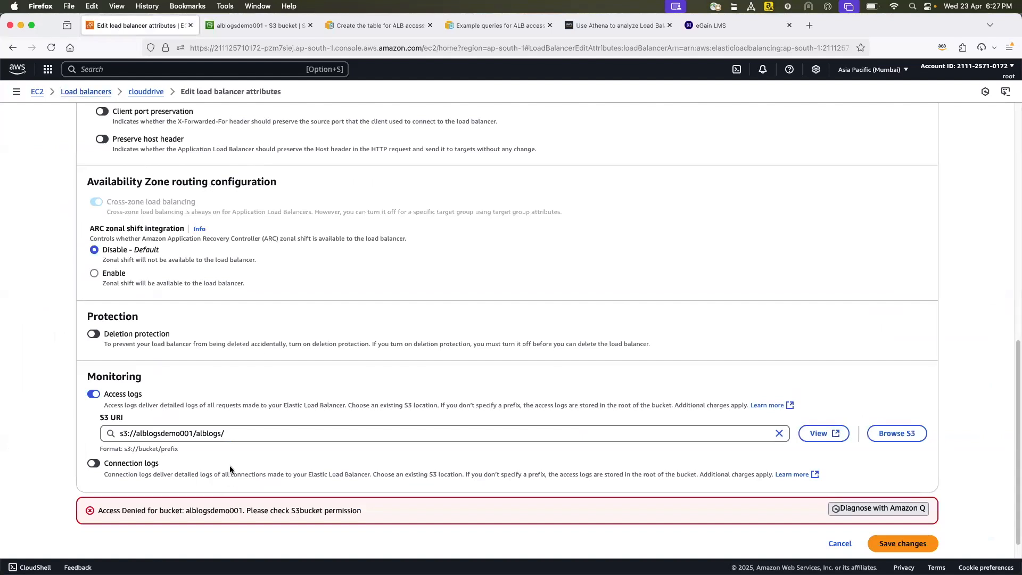
pyautogui.click(51, 47)
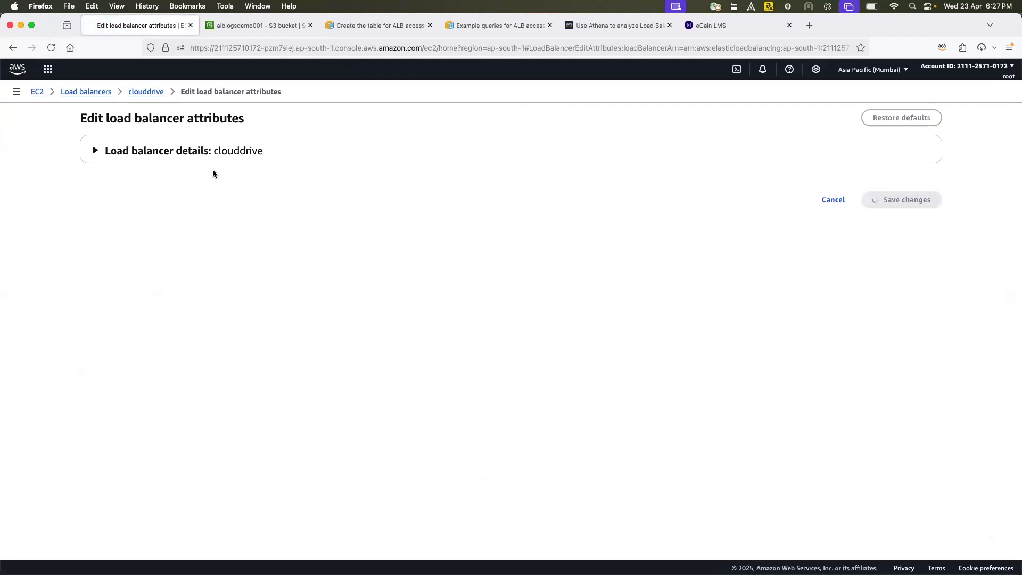
pyautogui.scroll(-10, 187, 300)
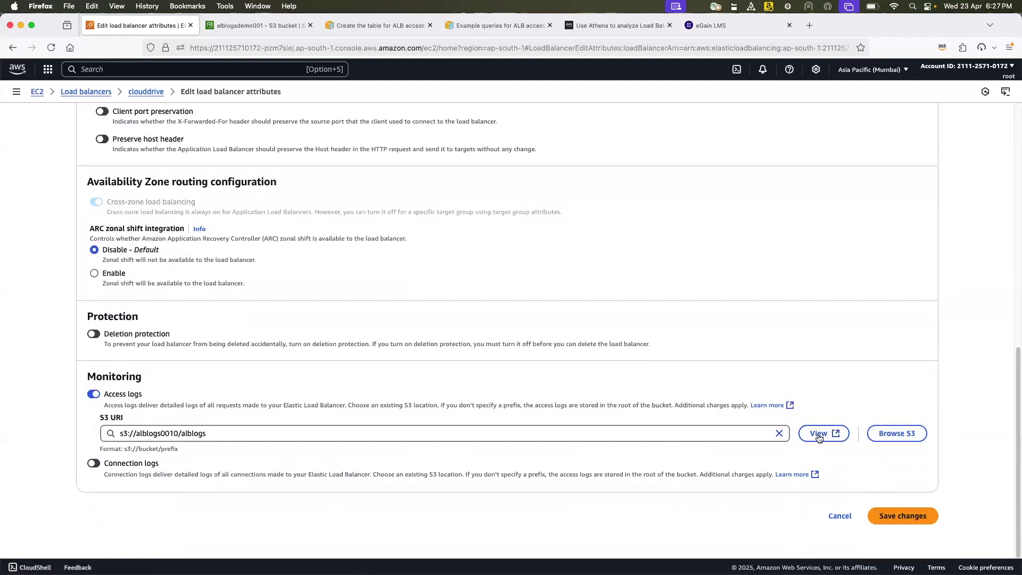
# Step: Browse S3 to set clouddrive's access logs location to the alblogs/ folder in alblogsdemo001, and save the load balancer attributes
pyautogui.click(896, 433)
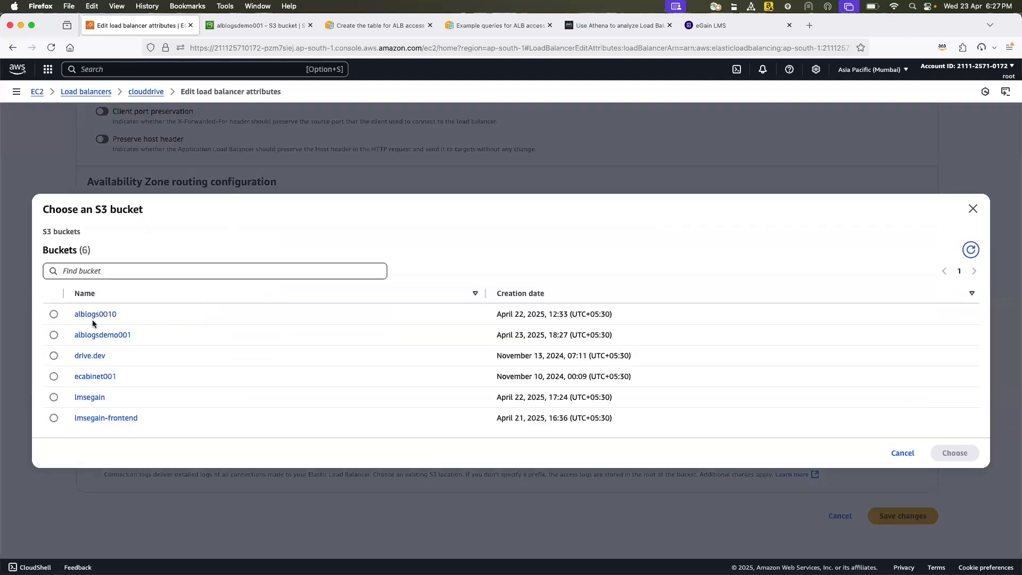
pyautogui.click(110, 341)
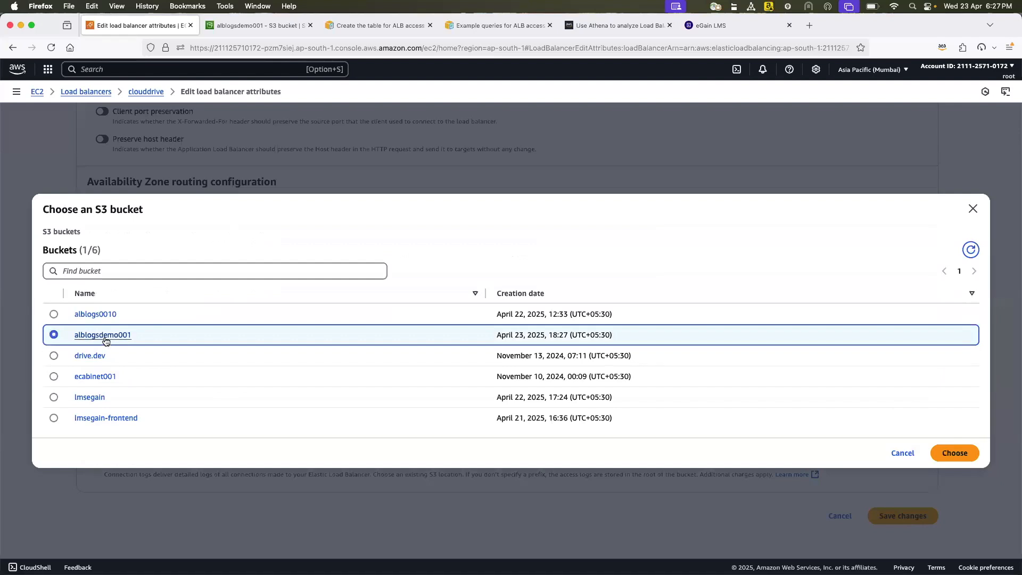
pyautogui.click(108, 335)
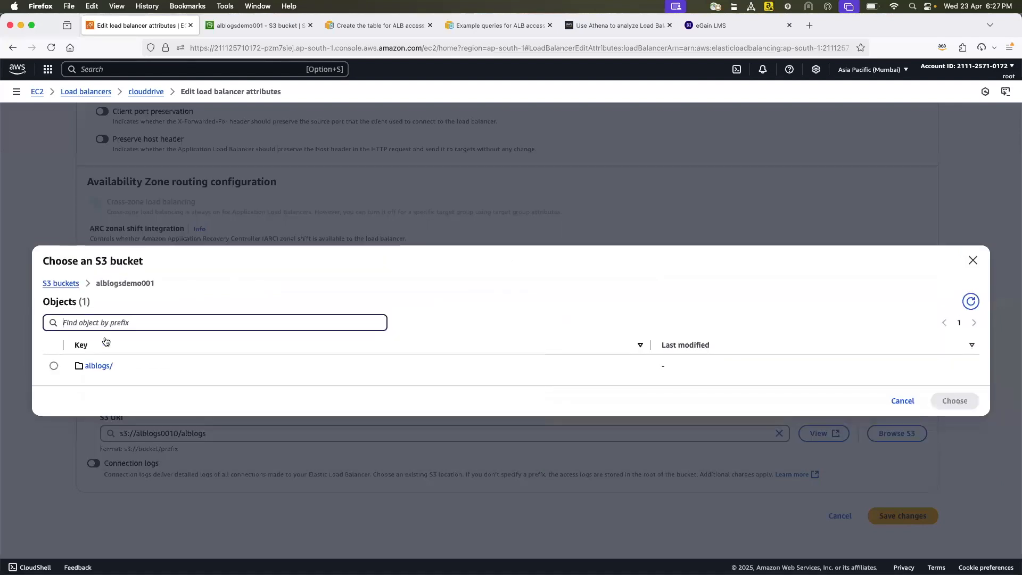
pyautogui.click(54, 366)
pyautogui.click(956, 403)
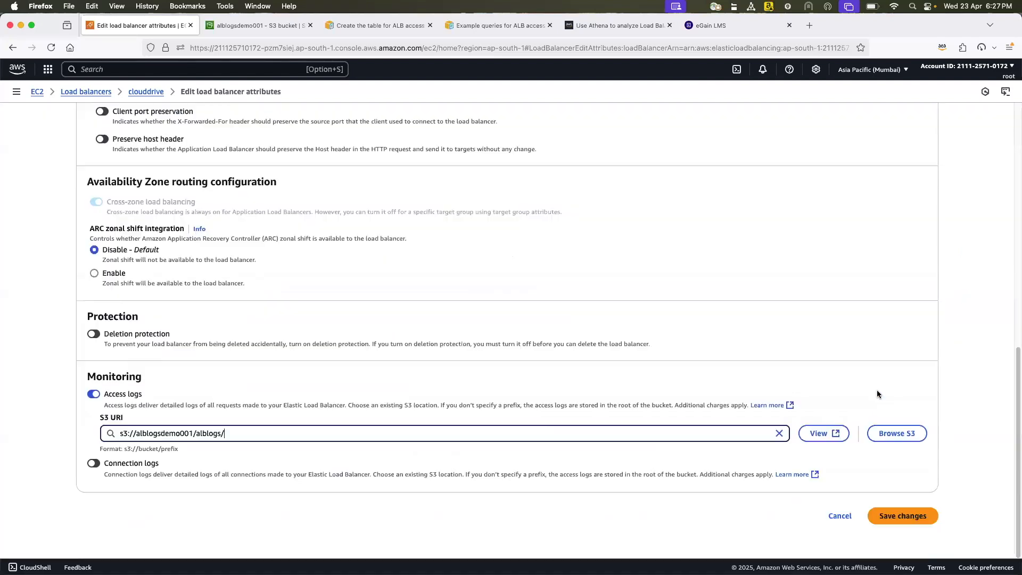
pyautogui.click(914, 516)
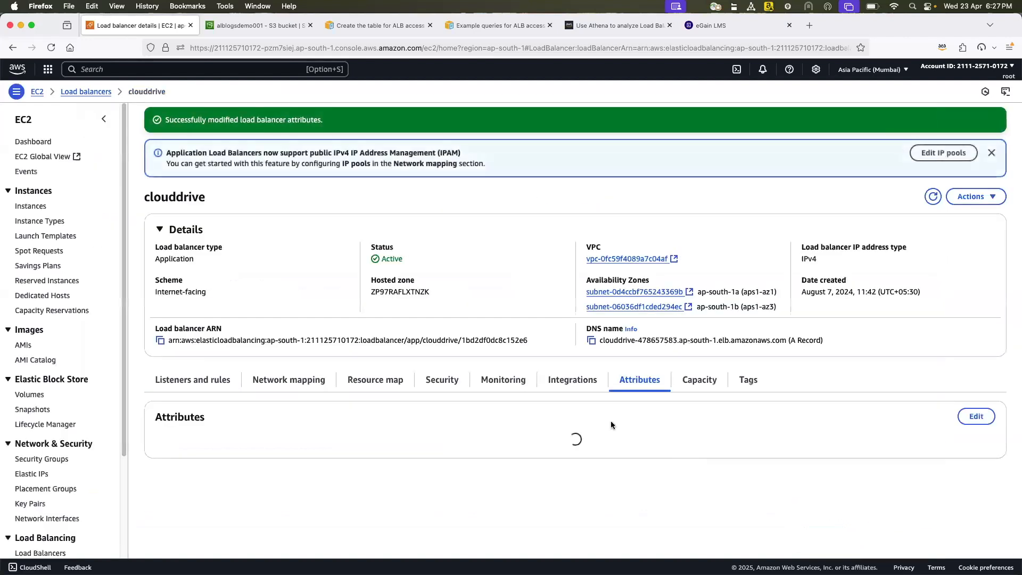
pyautogui.scroll(-1, 308, 312)
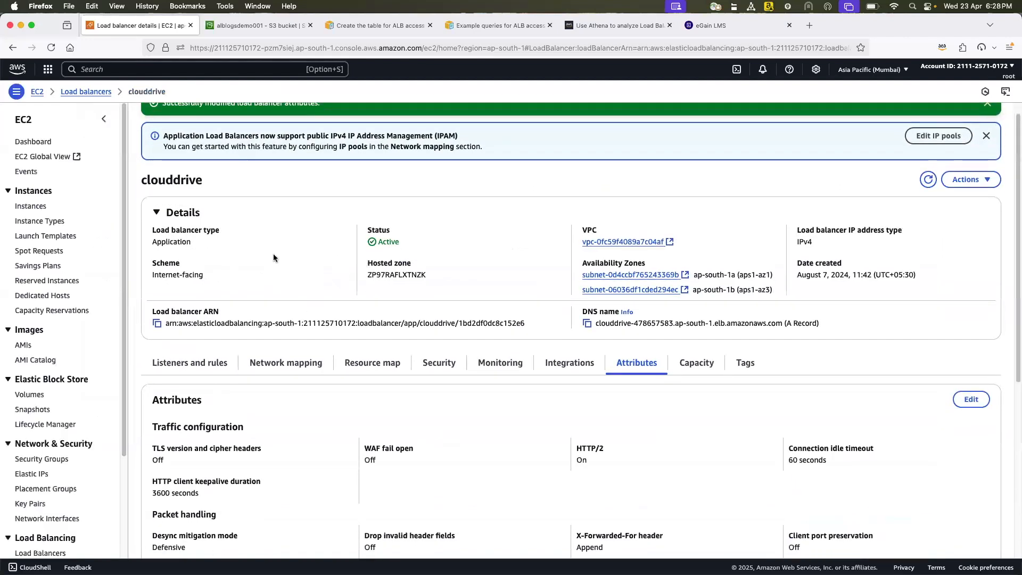
# Step: Refresh the alblogsdemo001 bucket's object list and open the account folder inside alblogs/AWSLogs/ to check for delivered logs
pyautogui.click(245, 25)
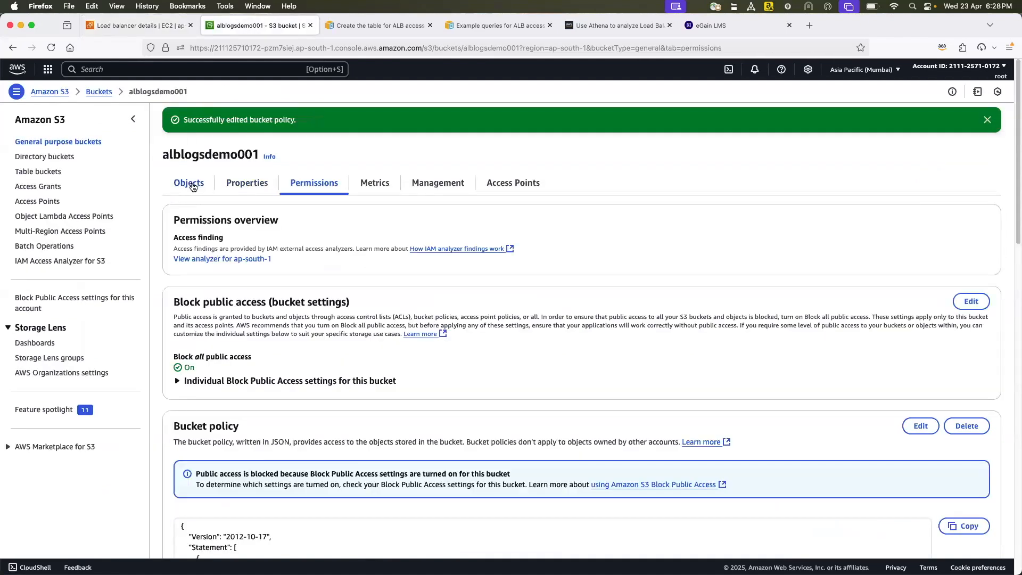
pyautogui.click(191, 184)
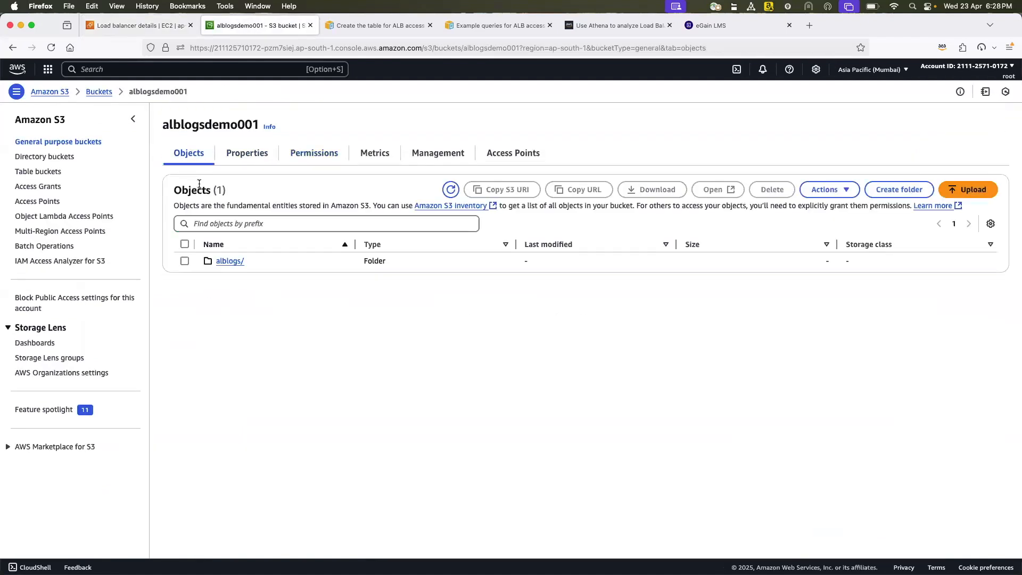
pyautogui.click(49, 51)
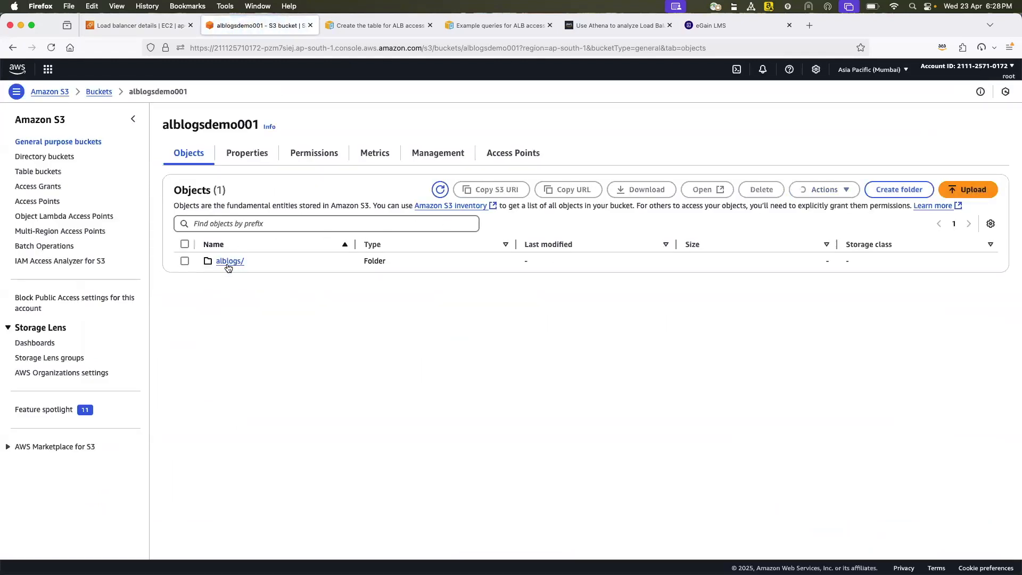
pyautogui.click(228, 266)
pyautogui.click(233, 262)
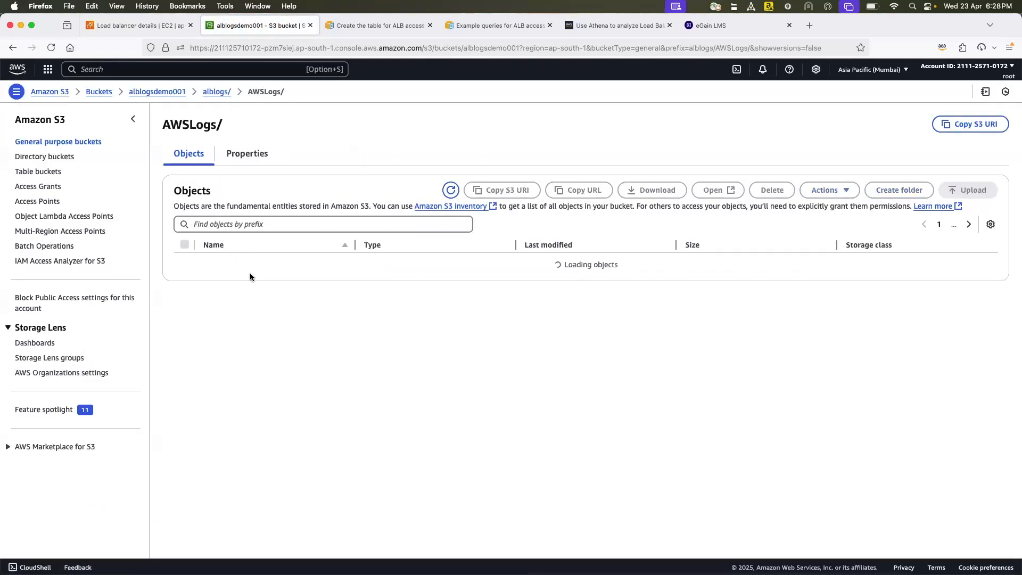
pyautogui.click(238, 264)
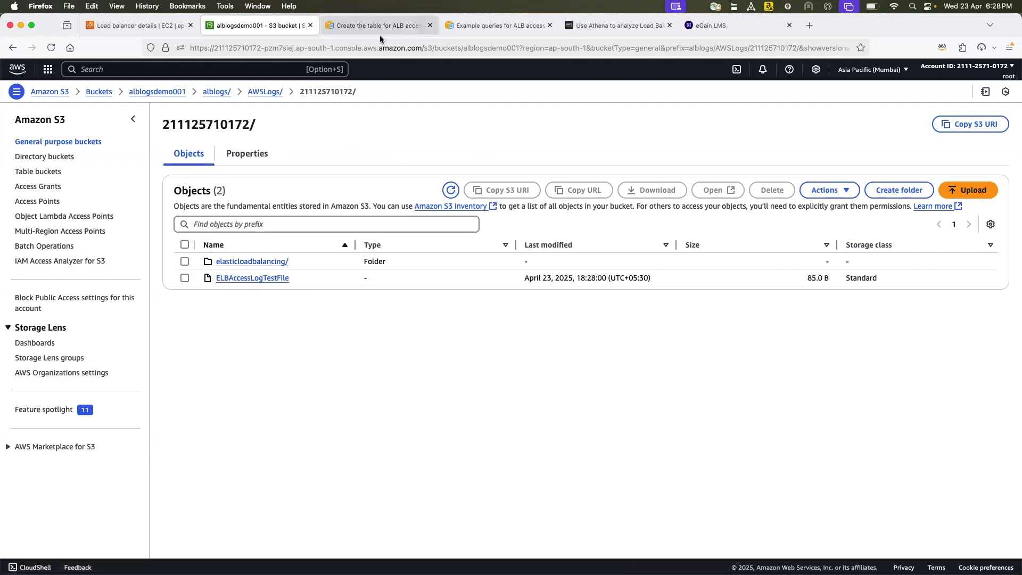
# Step: Leave the load balancer details, find the Athena service and open its query editor
pyautogui.click(162, 69)
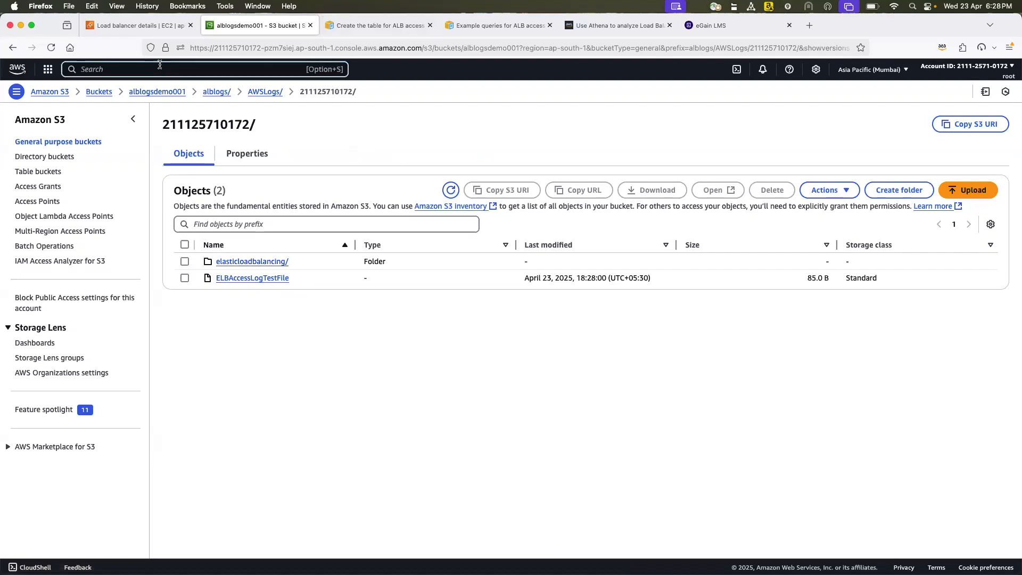
pyautogui.click(127, 25)
pyautogui.click(161, 69)
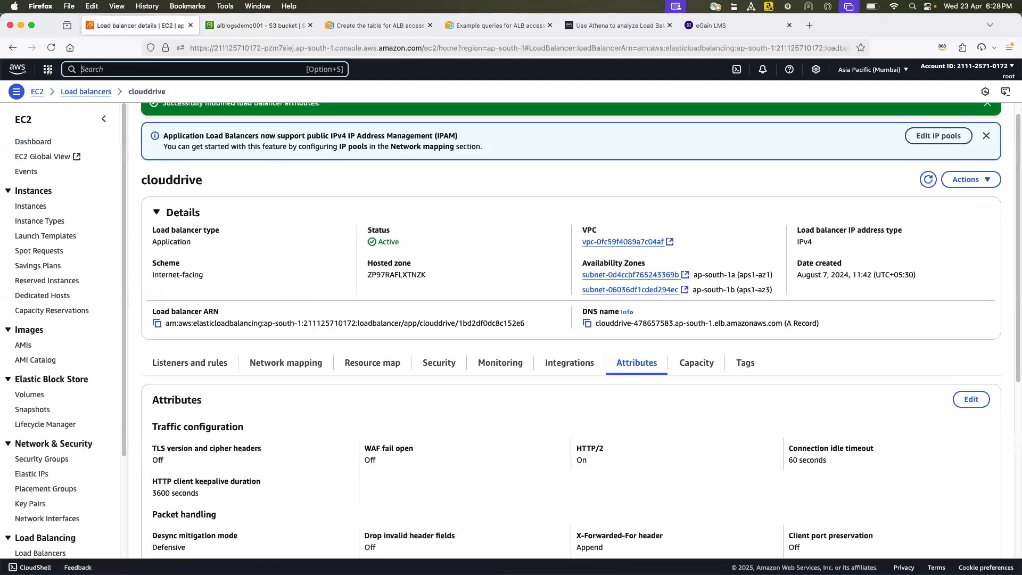
pyautogui.write('athena')
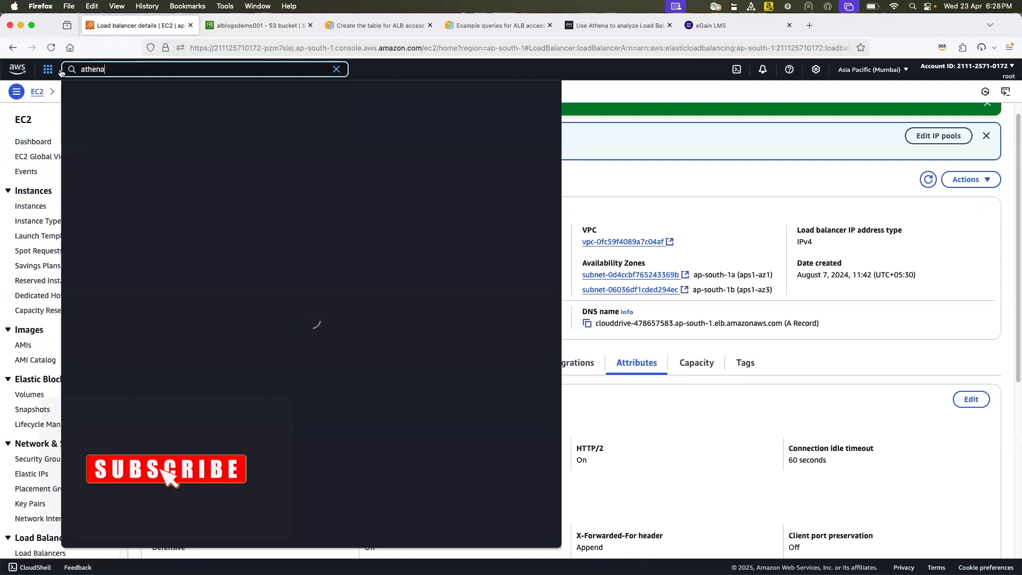
pyautogui.click(302, 130)
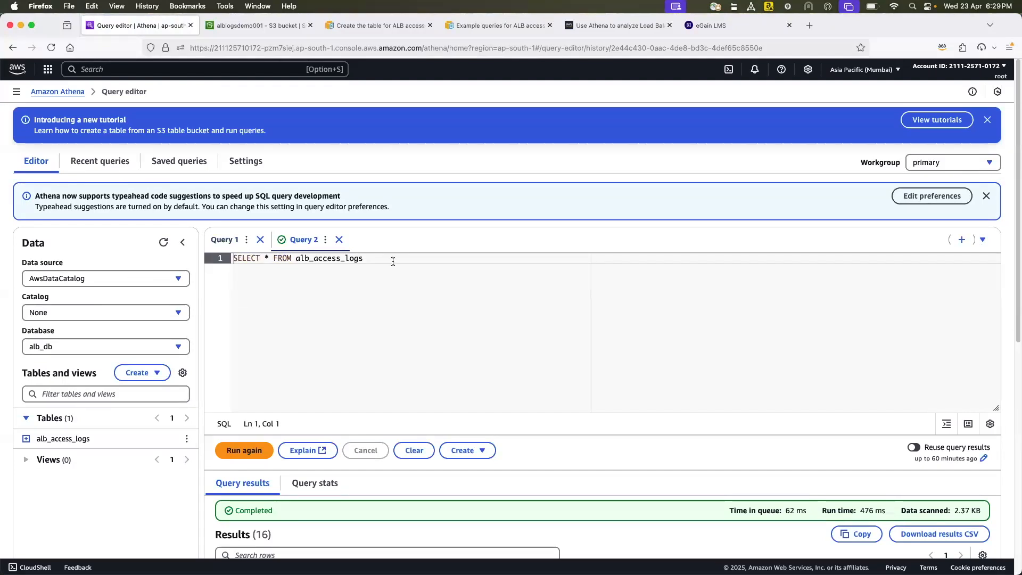
pyautogui.moveTo(364, 258); pyautogui.dragTo(234, 258)
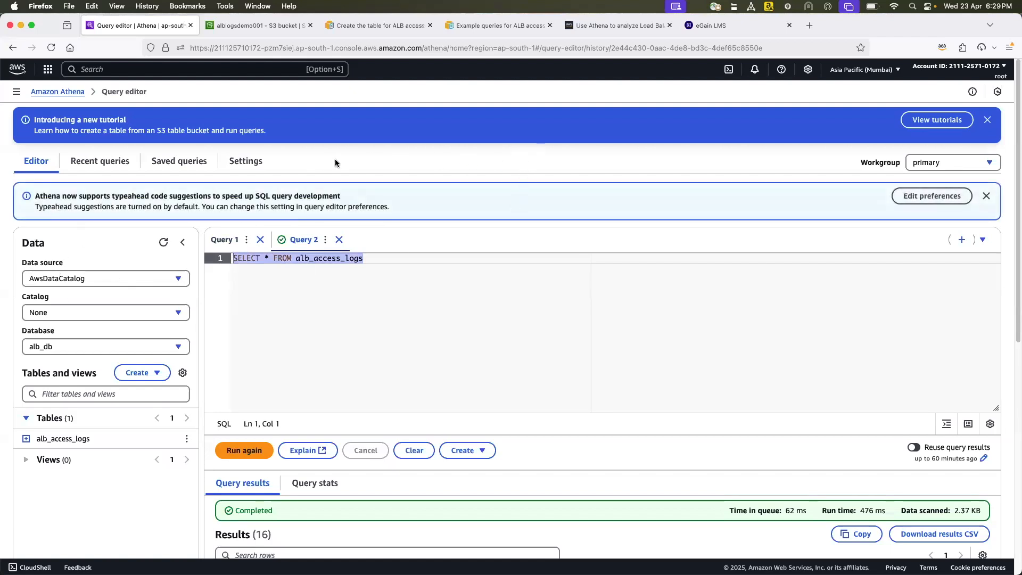
# Step: Review Athena's query result location and encryption settings, dismiss the tutorial banner and leave without saving
pyautogui.click(247, 166)
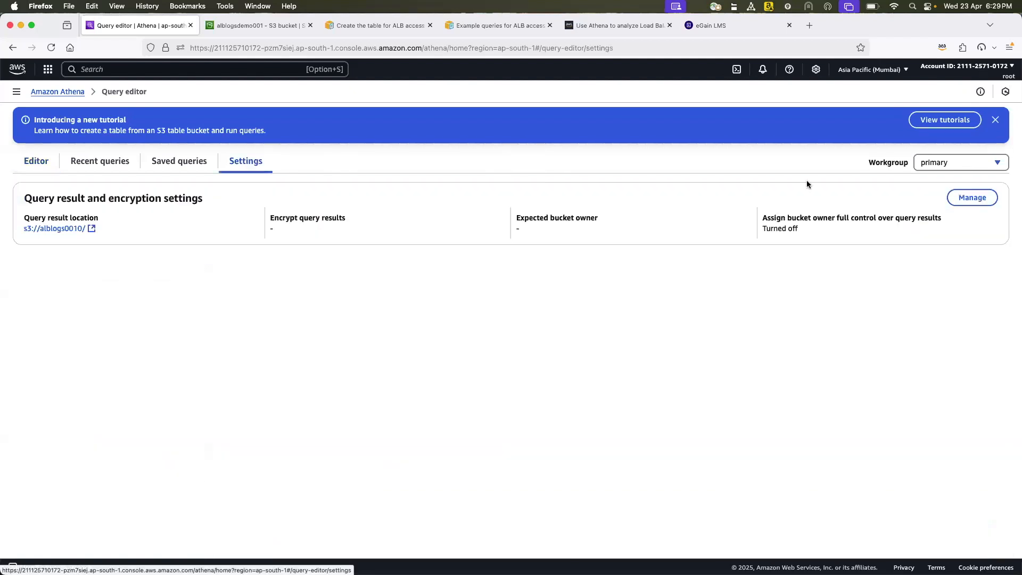
pyautogui.click(964, 196)
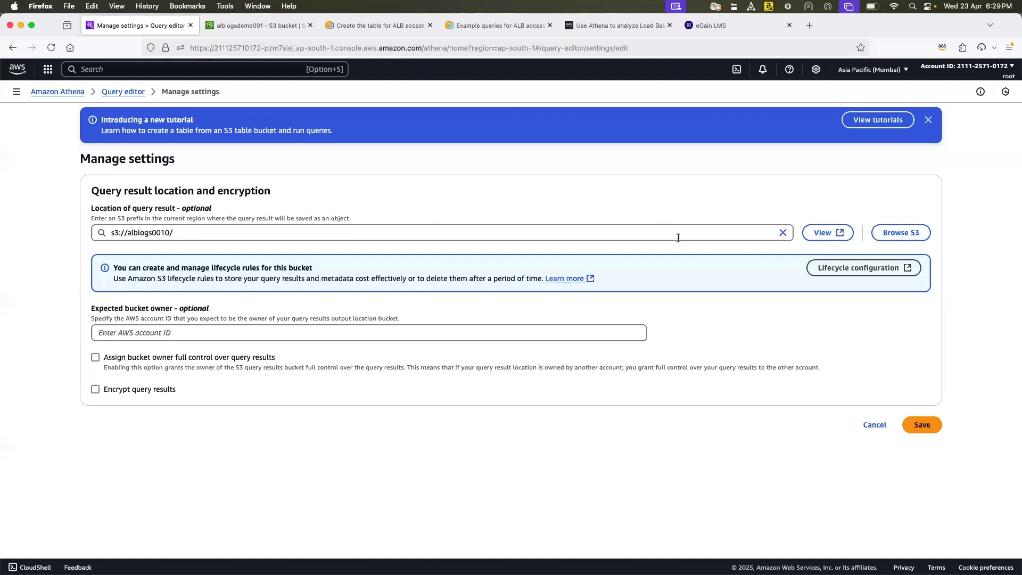
pyautogui.click(929, 121)
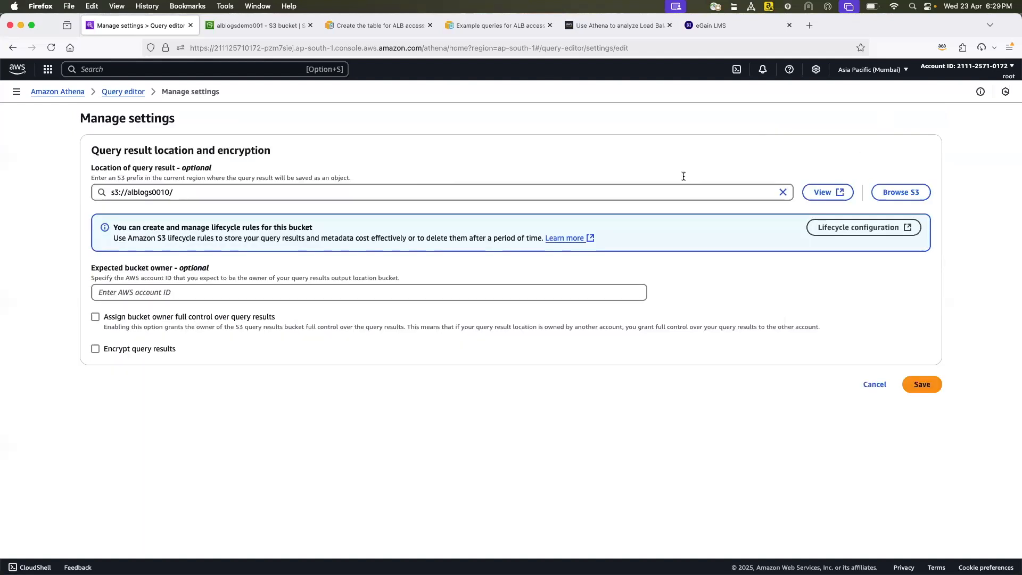
pyautogui.click(873, 384)
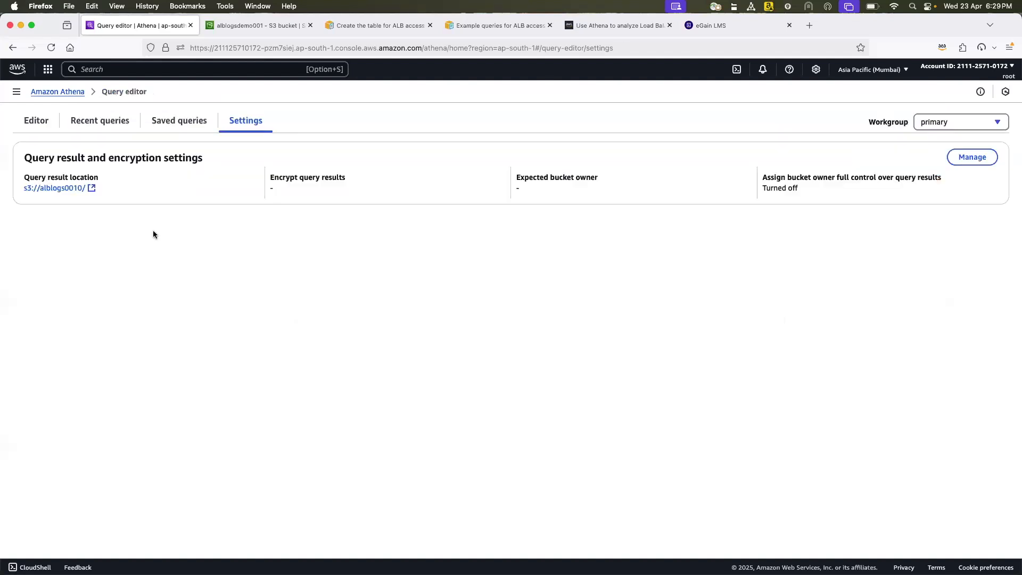
# Step: Open a new query in the Athena editor and copy the CREATE DATABASE alb_db statement from the AWS re:Post article
pyautogui.click(33, 122)
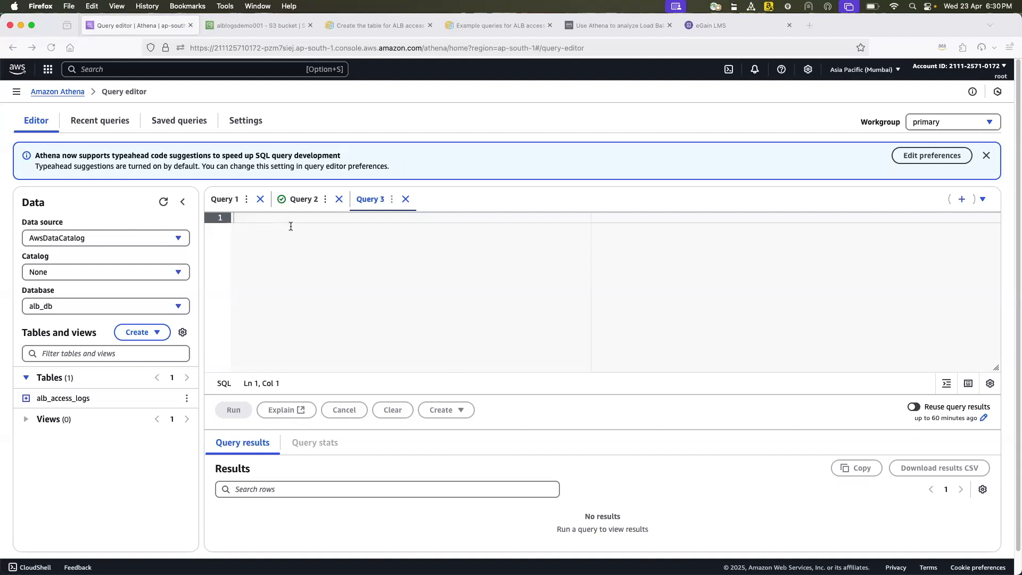
pyautogui.click(606, 23)
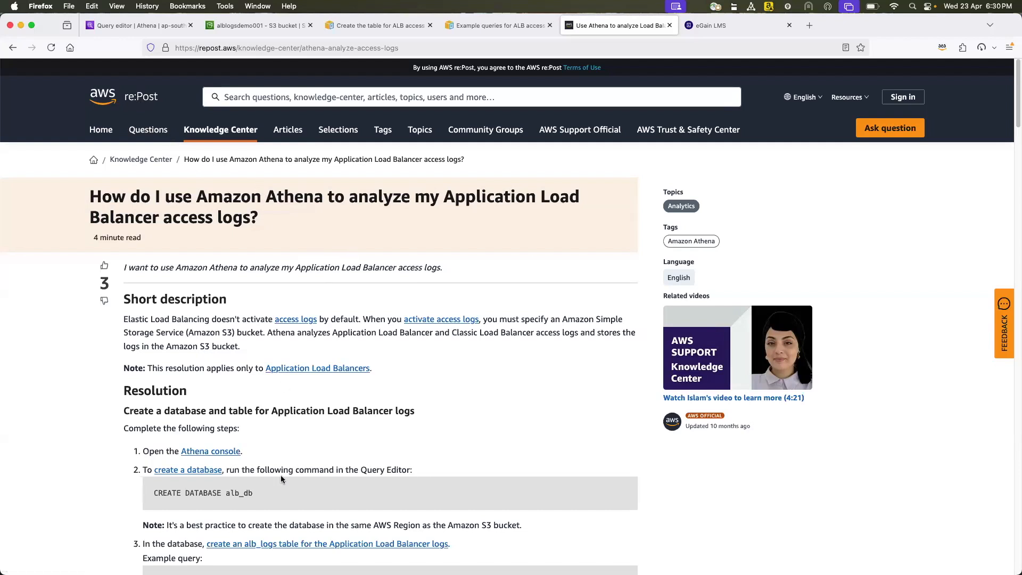
pyautogui.scroll(-1, 266, 481)
pyautogui.moveTo(255, 486); pyautogui.dragTo(151, 487)
pyautogui.press('super+c')
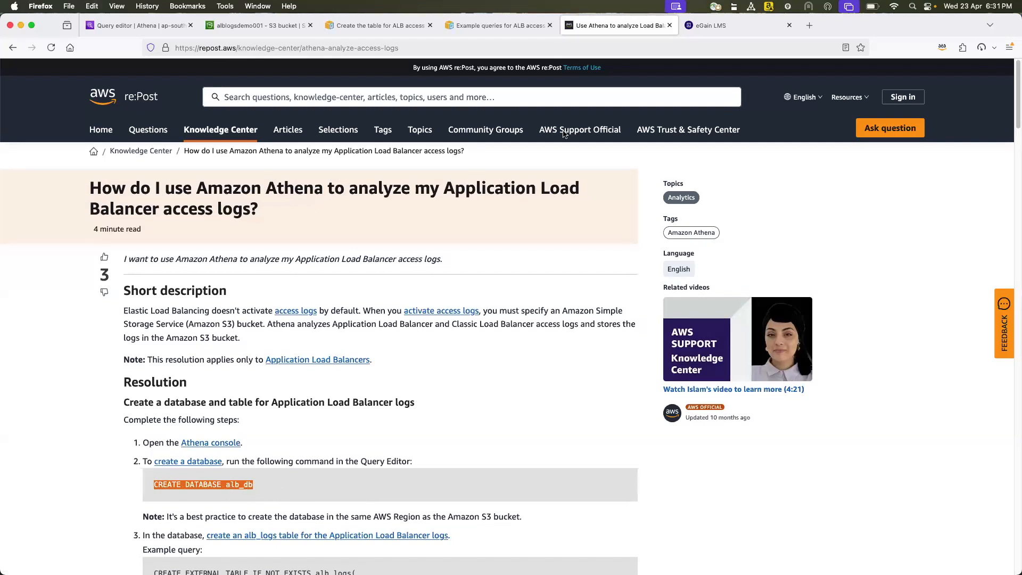
# Step: Paste the statement into the empty Athena query, change the database name to alb_dbdemo and run it
pyautogui.click(500, 26)
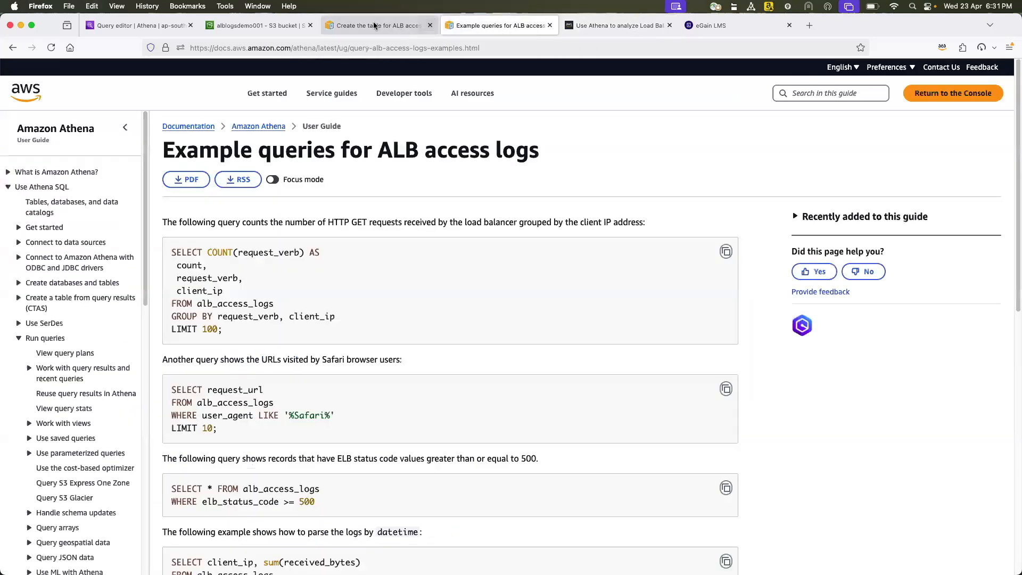
pyautogui.click(256, 25)
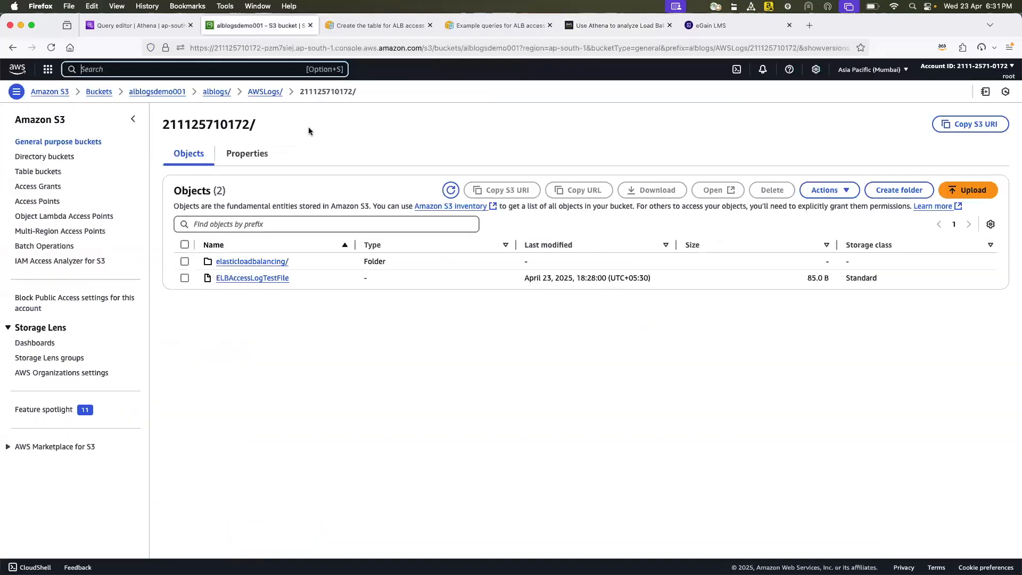
pyautogui.click(613, 25)
pyautogui.click(138, 26)
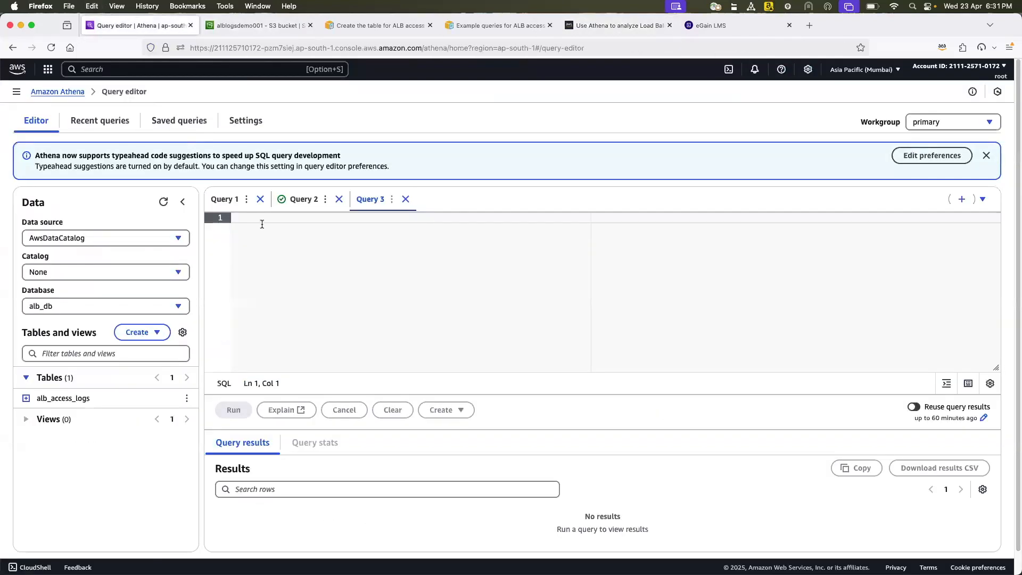
pyautogui.press('super+v')
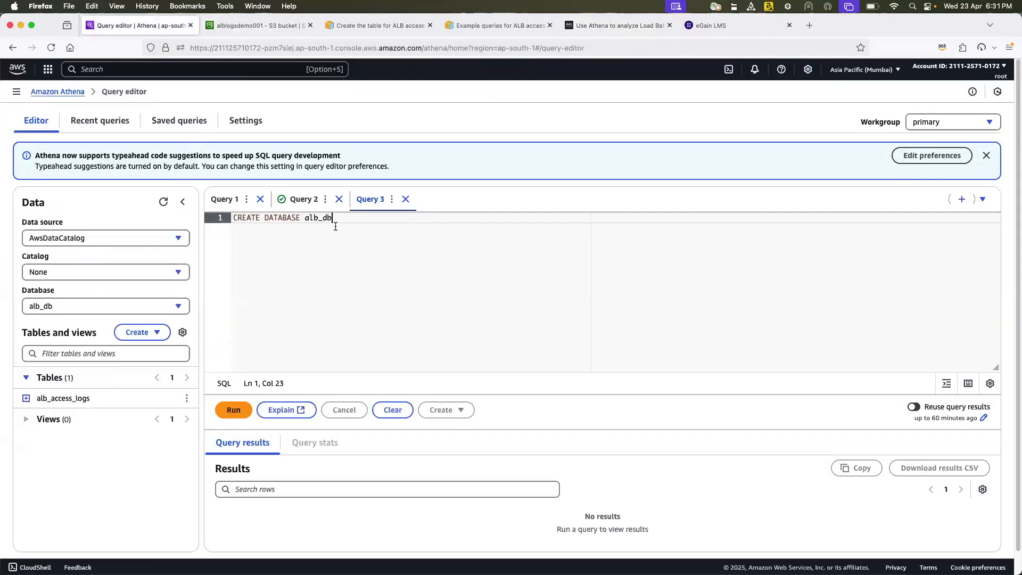
pyautogui.write('demop')
pyautogui.moveTo(367, 218); pyautogui.dragTo(233, 218)
pyautogui.click(232, 410)
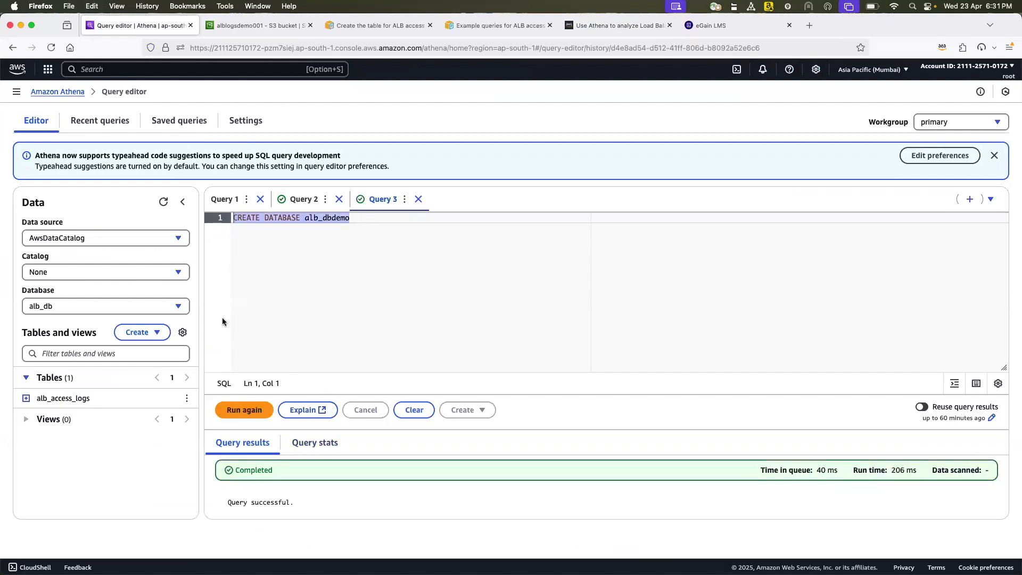
# Step: Select alb_dbdemo as the active database and clear the statement from the query editor
pyautogui.click(175, 306)
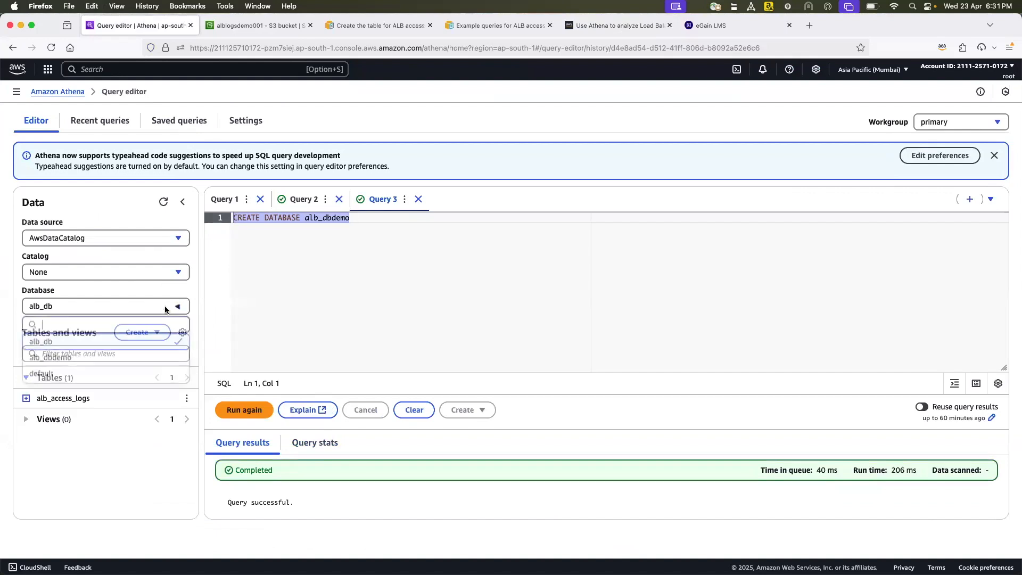
pyautogui.click(64, 359)
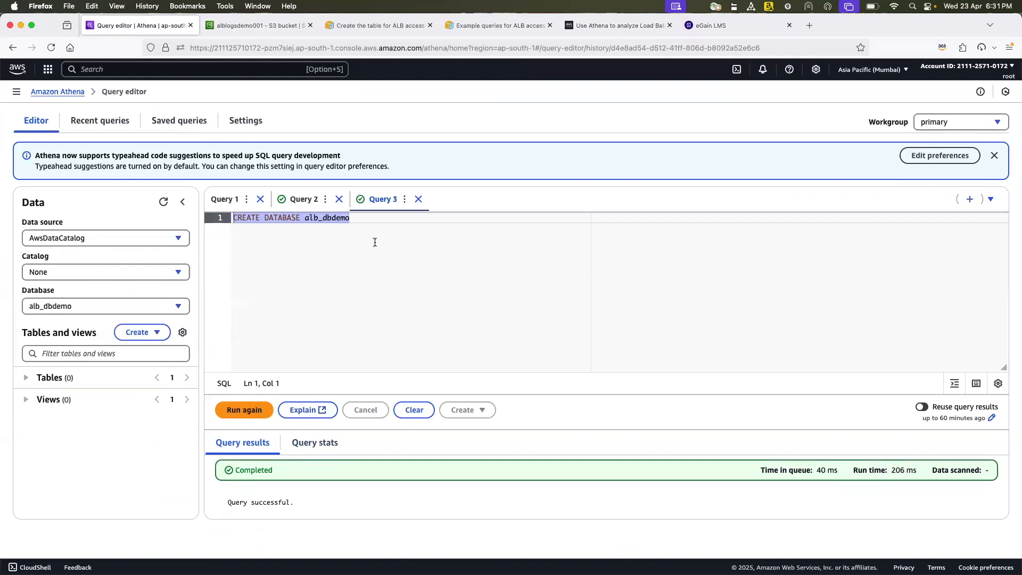
pyautogui.doubleClick(366, 219)
pyautogui.moveTo(366, 219); pyautogui.dragTo(233, 219)
pyautogui.press('BackSpace')
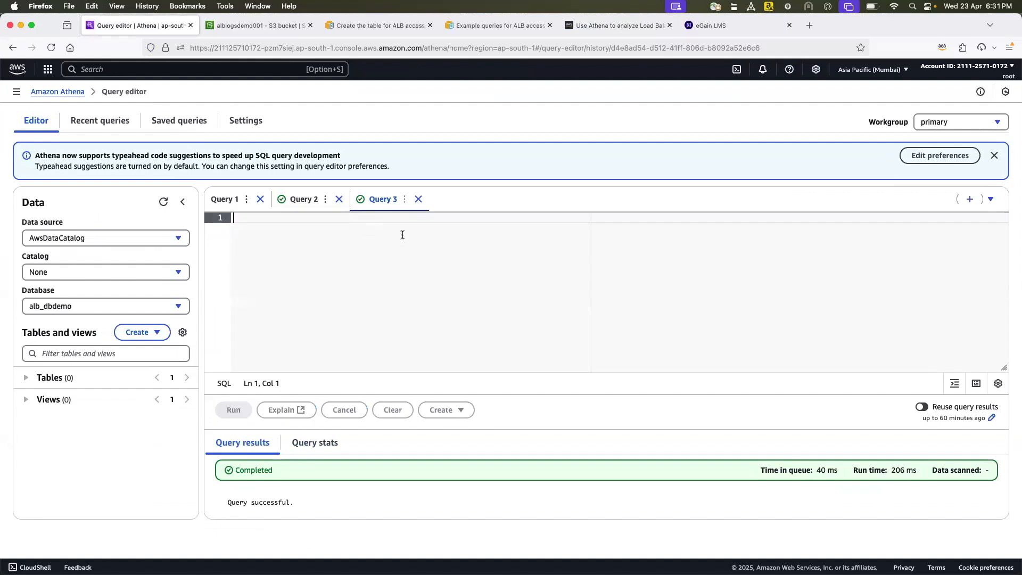
# Step: Copy the full CREATE EXTERNAL TABLE alb_access_logs statement from the AWS documentation and paste it into the empty Athena query
pyautogui.click(382, 28)
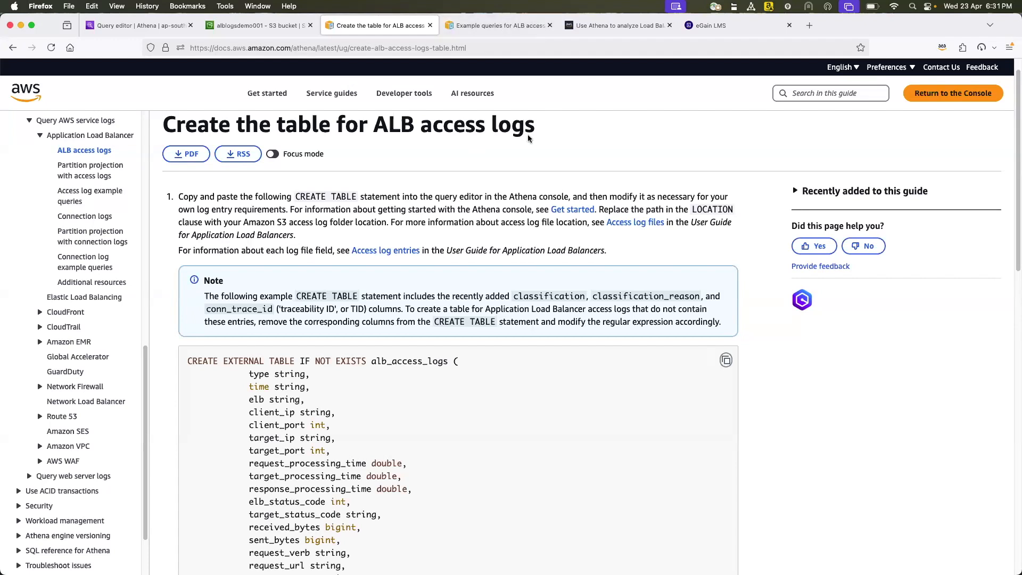
pyautogui.scroll(-1, 474, 345)
pyautogui.scroll(-2, 474, 347)
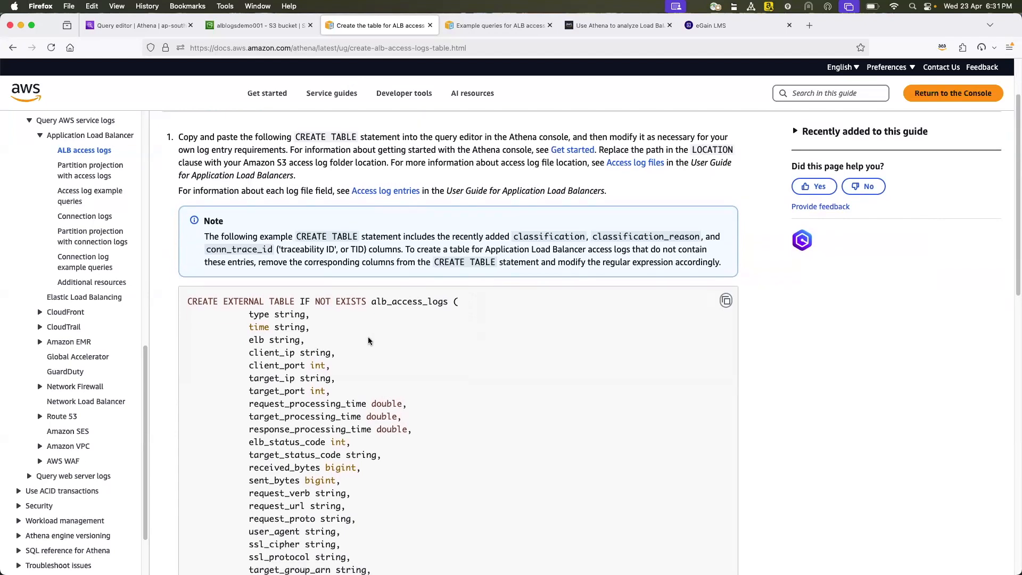
pyautogui.scroll(-1, 368, 337)
pyautogui.moveTo(186, 285); pyautogui.dragTo(560, 483)
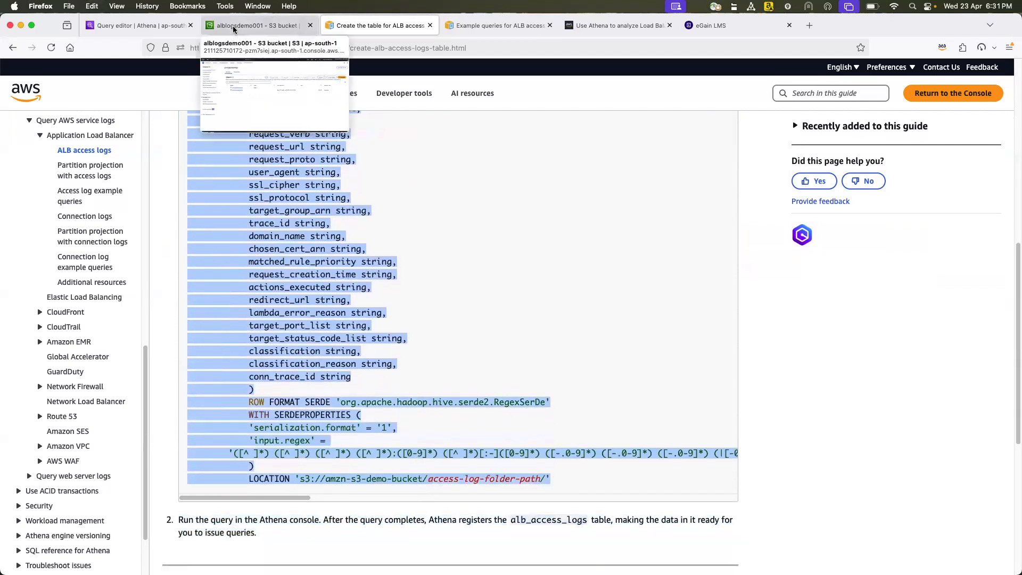
pyautogui.click(133, 26)
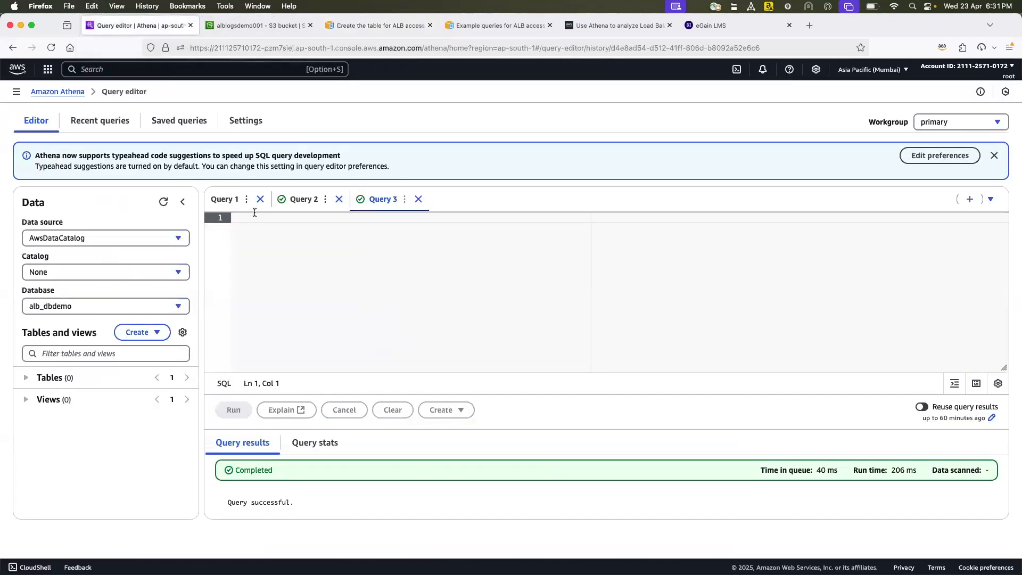
pyautogui.press('super+v')
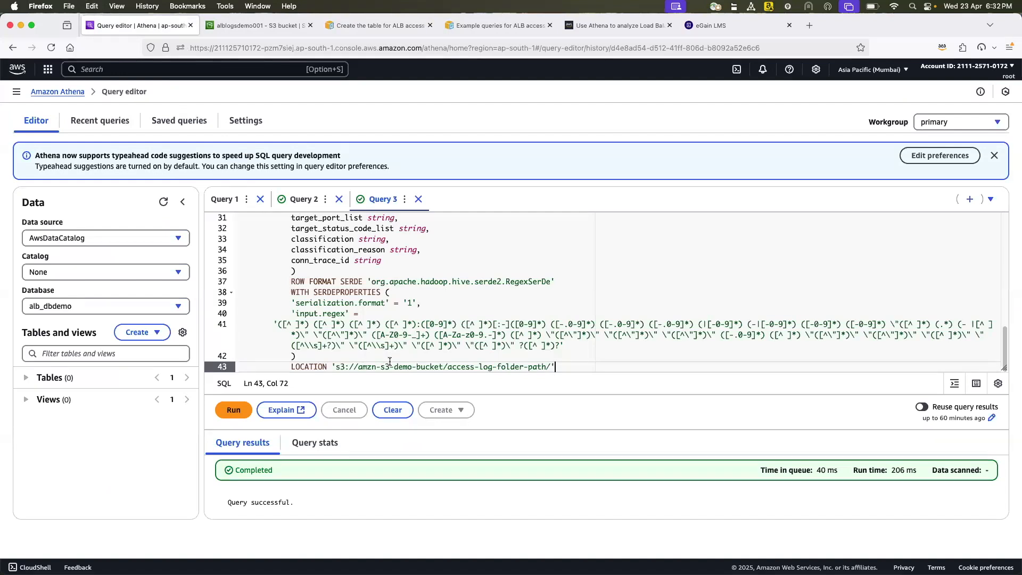
# Step: Replace the placeholder S3 path in the LOCATION clause with the alblogs0010/alblogs/AWSLogs path ending in the account ID, taken from Query 1
pyautogui.moveTo(359, 368); pyautogui.dragTo(440, 367)
pyautogui.click(444, 366)
pyautogui.click(226, 199)
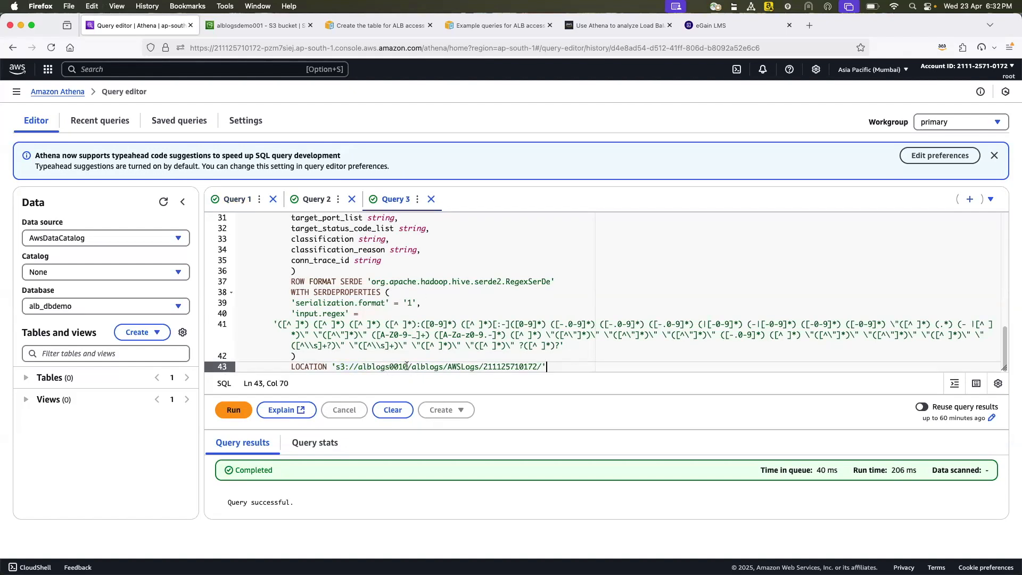
# Step: Look up the log bucket's name in S3 and change the bucket in the LOCATION clause to alblogsdemo001
pyautogui.moveTo(407, 366); pyautogui.dragTo(359, 366)
pyautogui.click(234, 28)
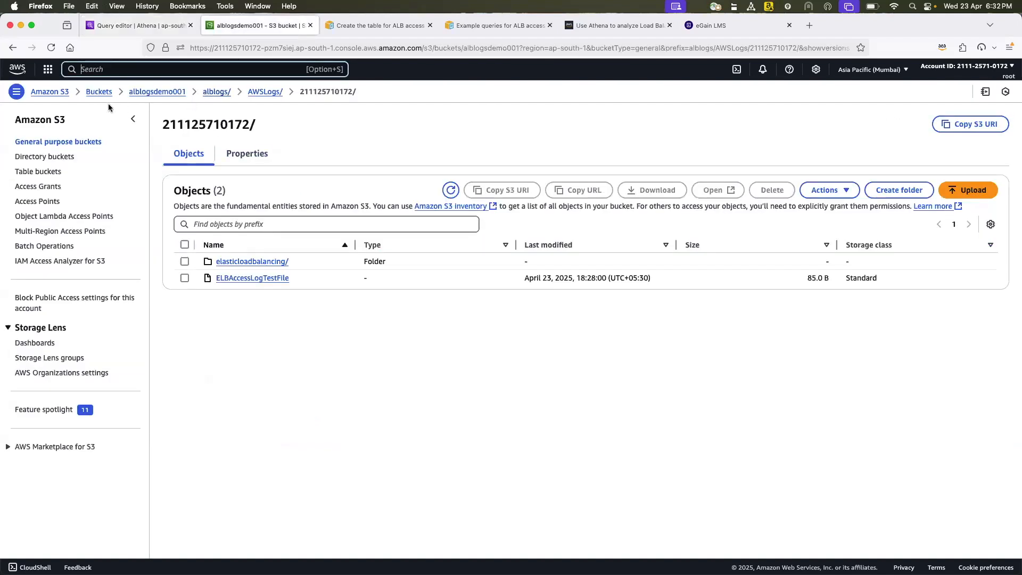
pyautogui.click(59, 141)
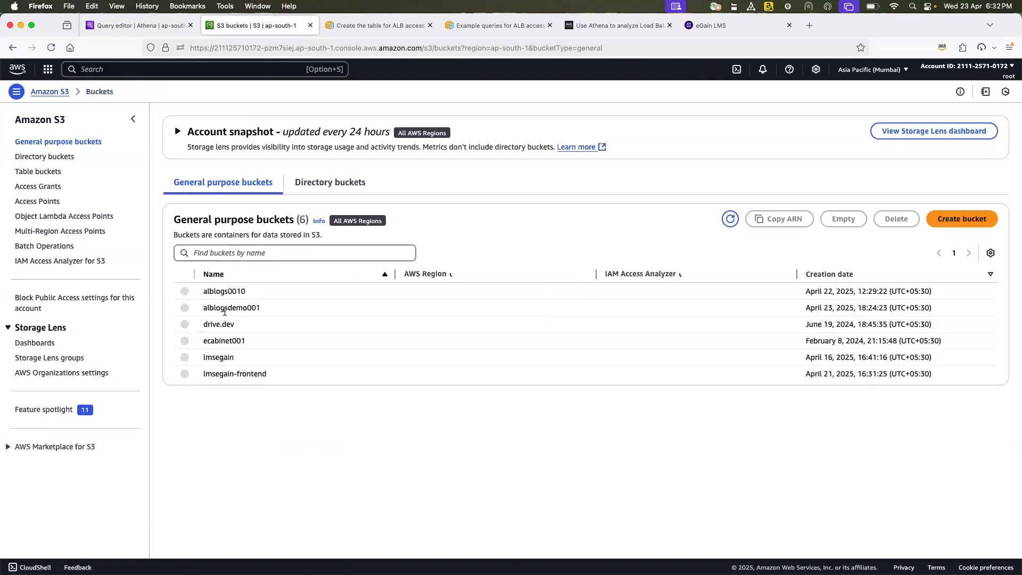
pyautogui.click(185, 308)
pyautogui.click(229, 307)
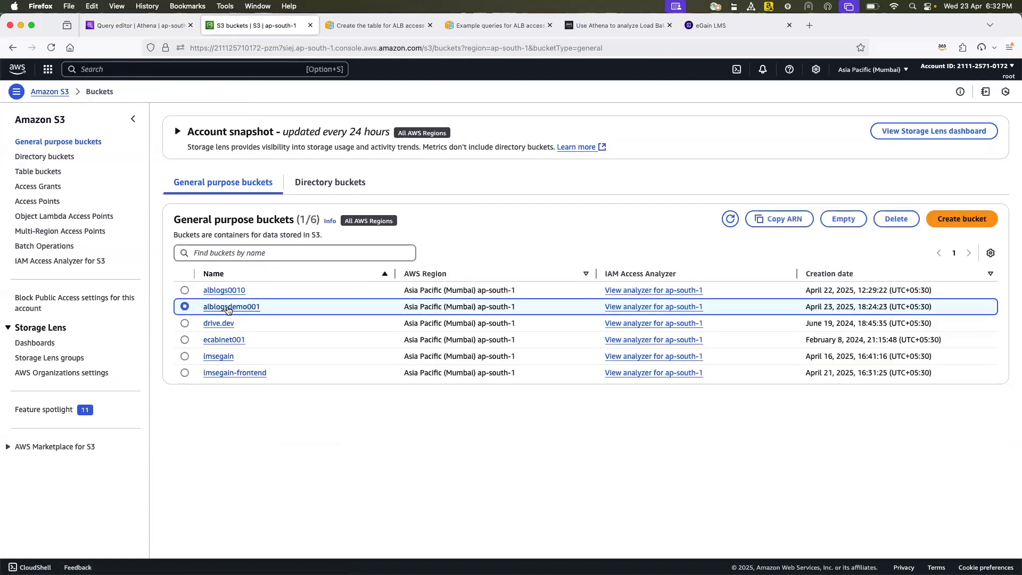
pyautogui.moveTo(210, 125); pyautogui.dragTo(270, 246)
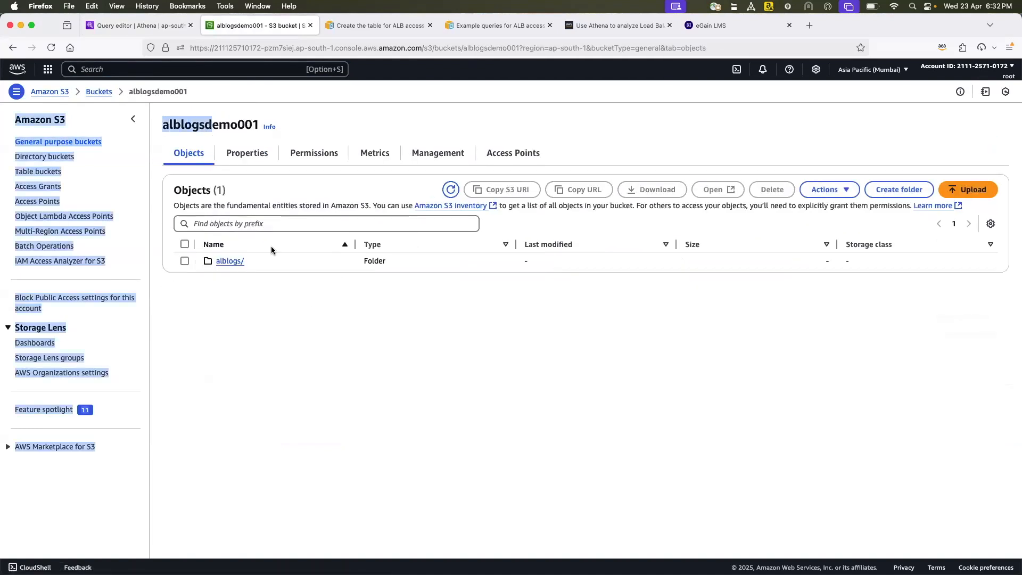
pyautogui.click(310, 283)
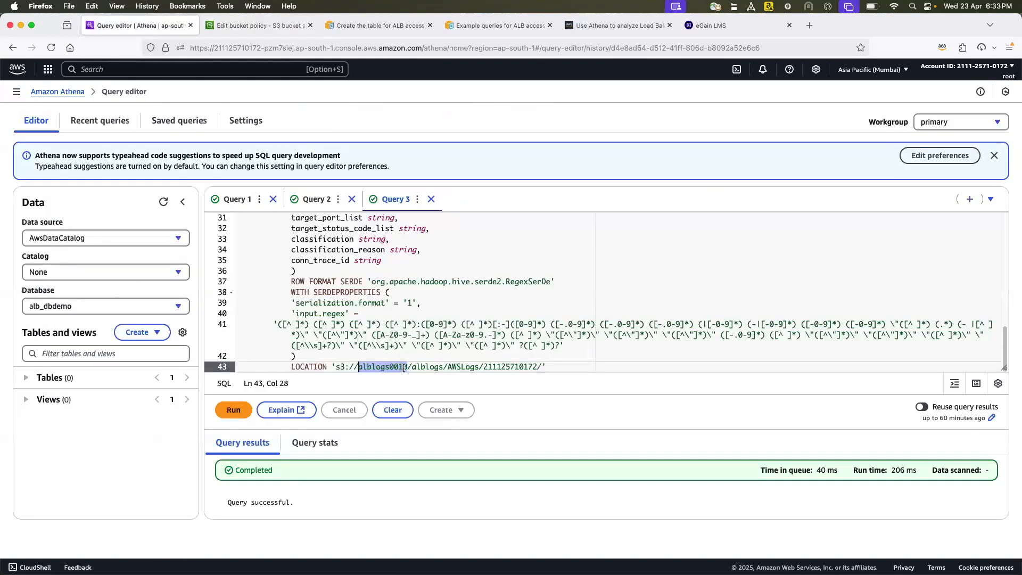
pyautogui.write('alblogsdemo001')
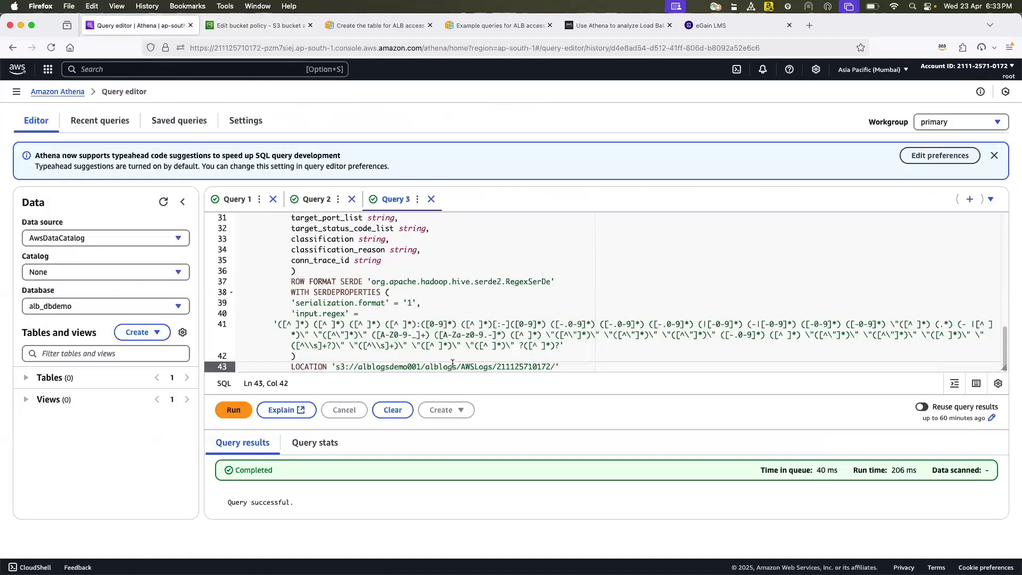
# Step: Check the LOCATION clause's alblogs/AWSLogs path against the folders in the alblogsdemo001 bucket, then run the CREATE TABLE statement
pyautogui.moveTo(457, 366); pyautogui.dragTo(426, 368)
pyautogui.click(250, 25)
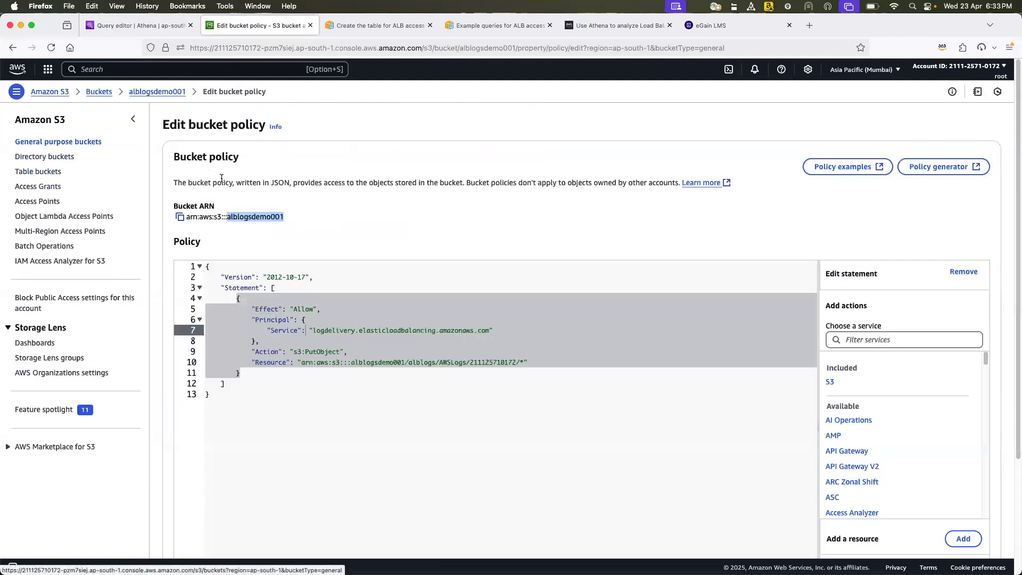
pyautogui.click(155, 94)
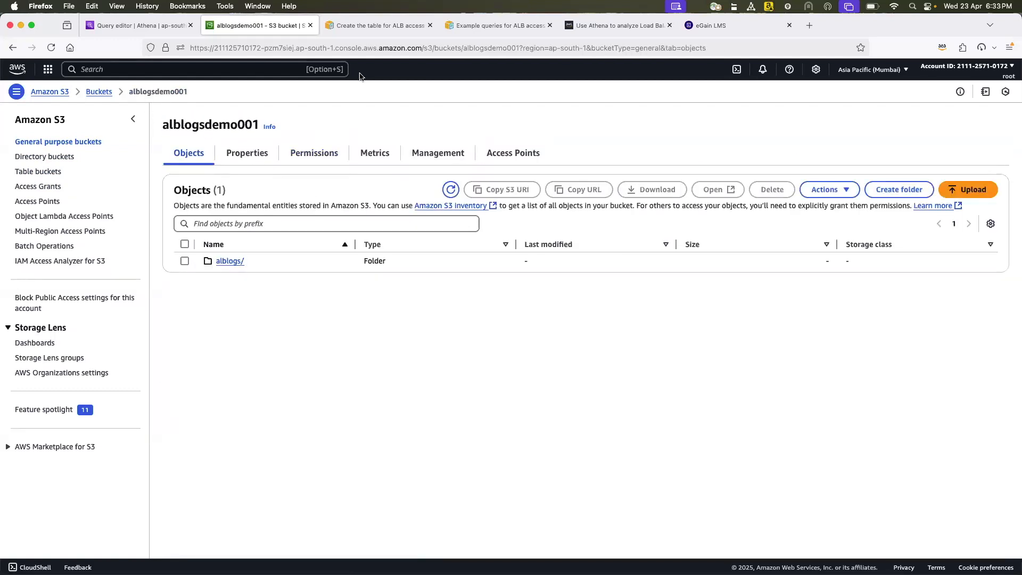
pyautogui.click(154, 25)
pyautogui.click(439, 367)
pyautogui.moveTo(455, 369); pyautogui.dragTo(428, 367)
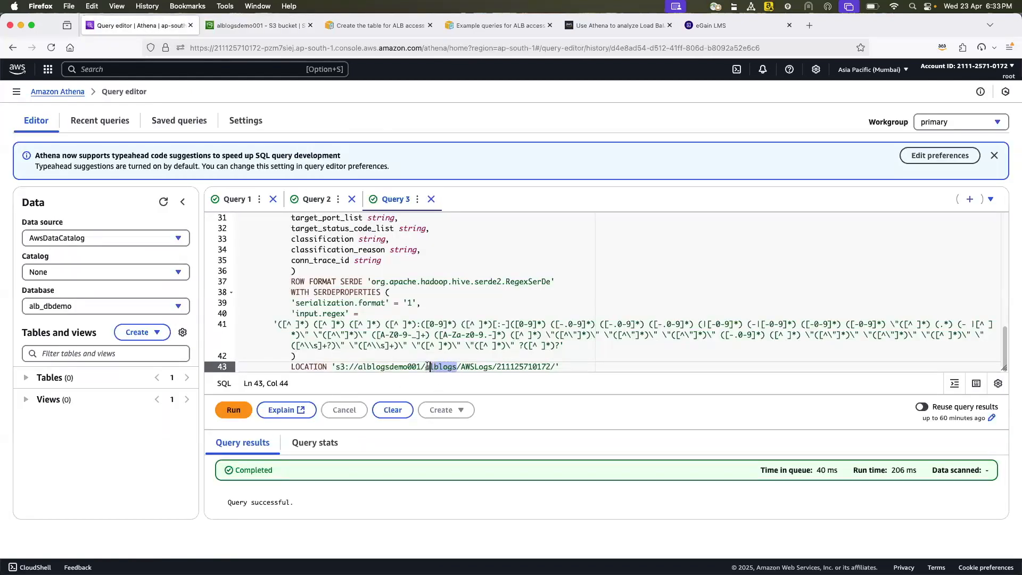
pyautogui.moveTo(491, 369); pyautogui.dragTo(464, 367)
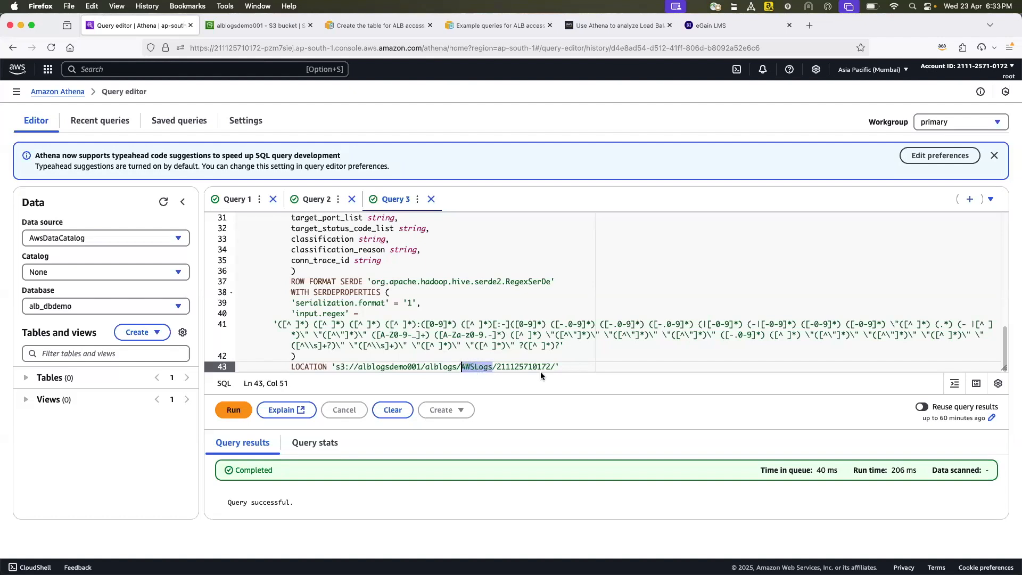
pyautogui.moveTo(562, 367); pyautogui.dragTo(460, 368)
pyautogui.click(598, 366)
pyautogui.click(232, 410)
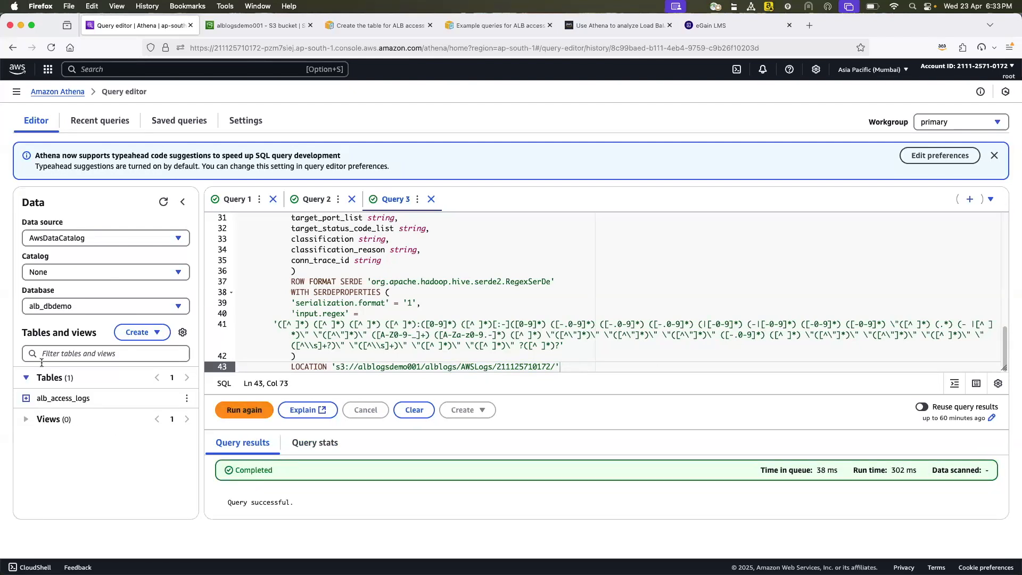
# Step: Expand the alb_access_logs table and review its columns
pyautogui.click(25, 398)
pyautogui.scroll(-3, 113, 436)
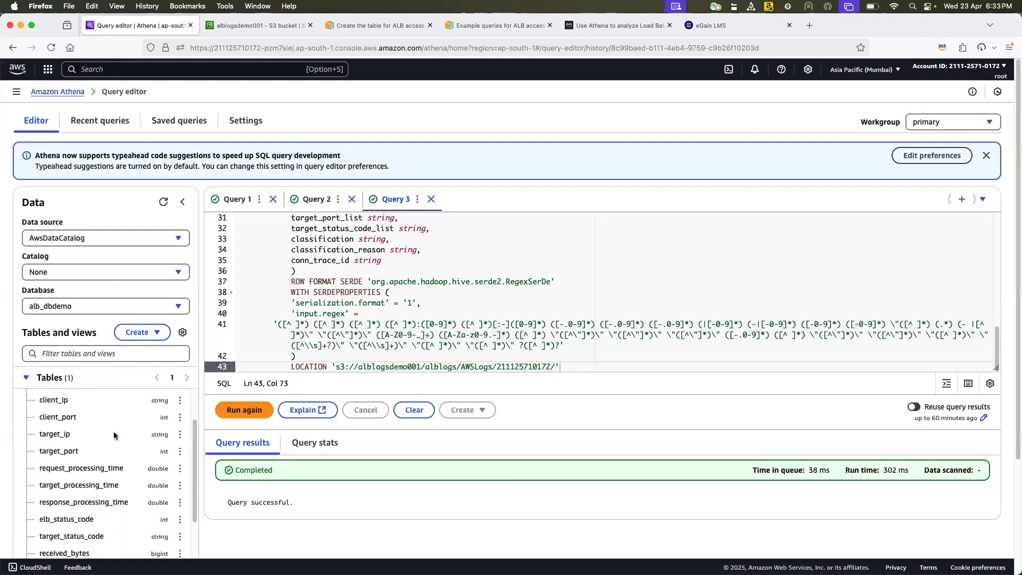
pyautogui.scroll(3, 72, 424)
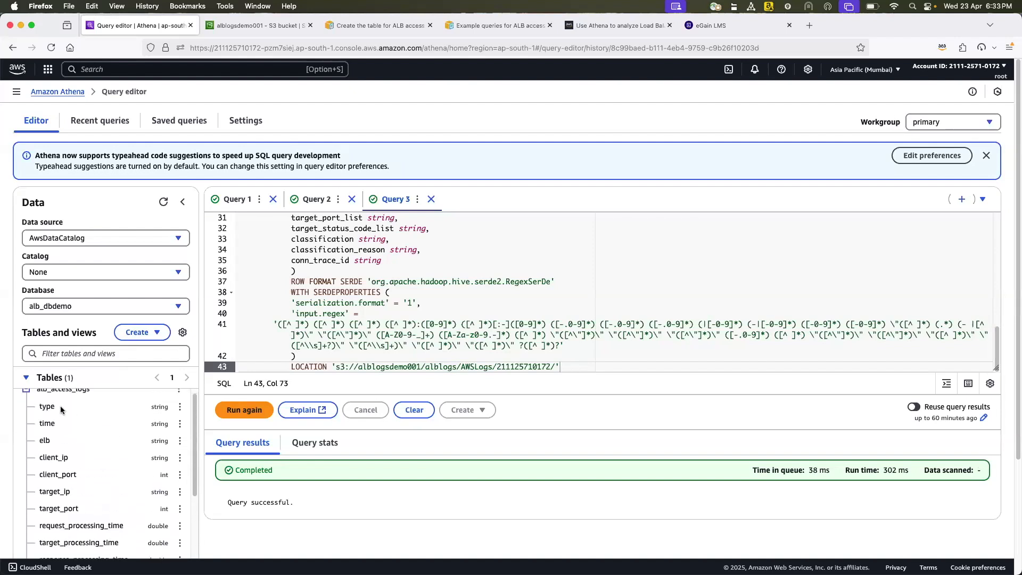
pyautogui.scroll(-10, 85, 461)
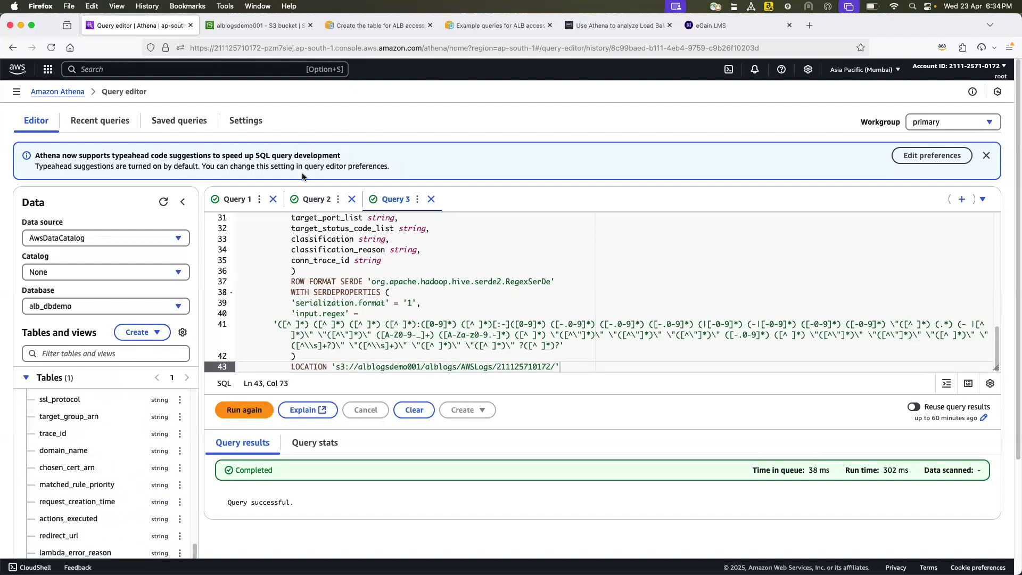
# Step: Generate traffic on the eGain LMS site by reloading its login page, opening the lms.e-gain.co.in root and attempting a sign-in without a role
pyautogui.click(714, 26)
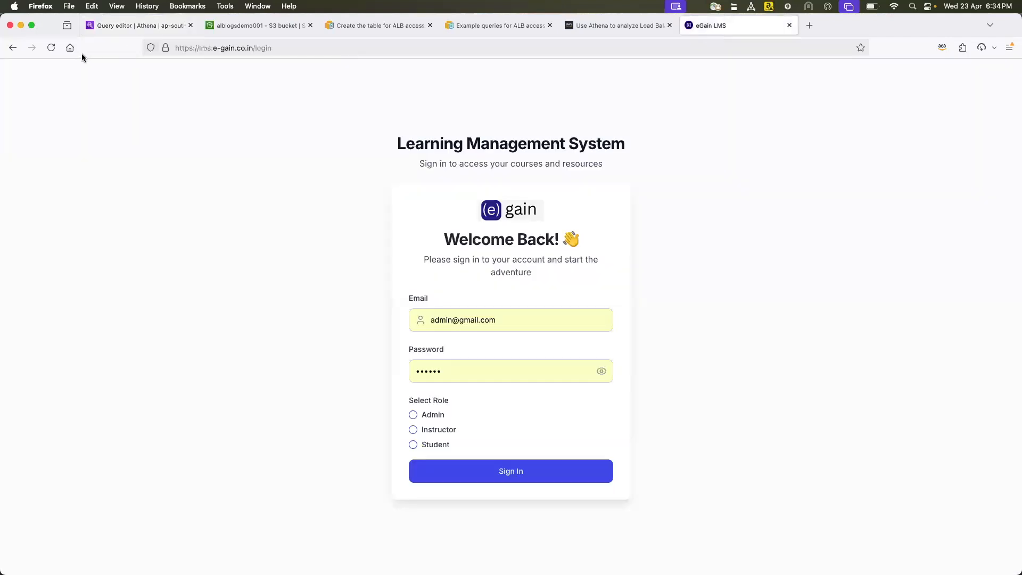
pyautogui.click(52, 53)
pyautogui.click(281, 51)
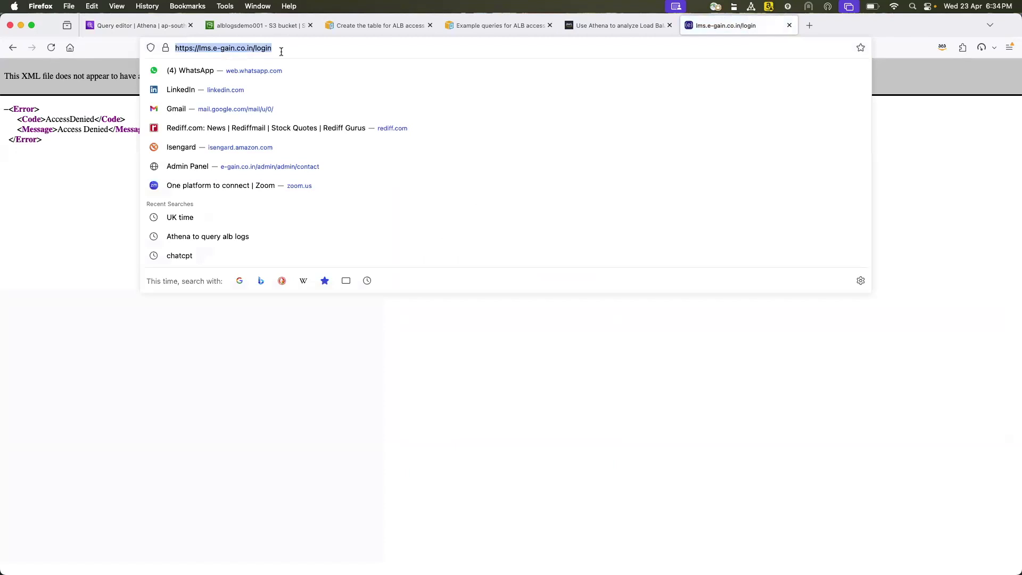
pyautogui.press('Right')
pyautogui.press('BackSpace')
pyautogui.press('BackSpace')
pyautogui.press('BackSpace')
pyautogui.press('BackSpace')
pyautogui.press('BackSpace')
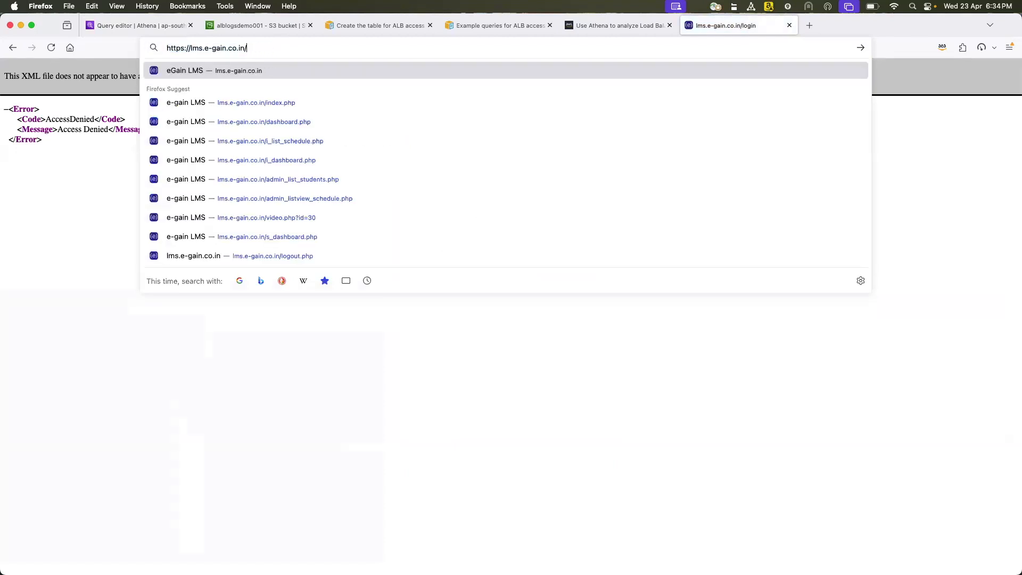
pyautogui.press('Return')
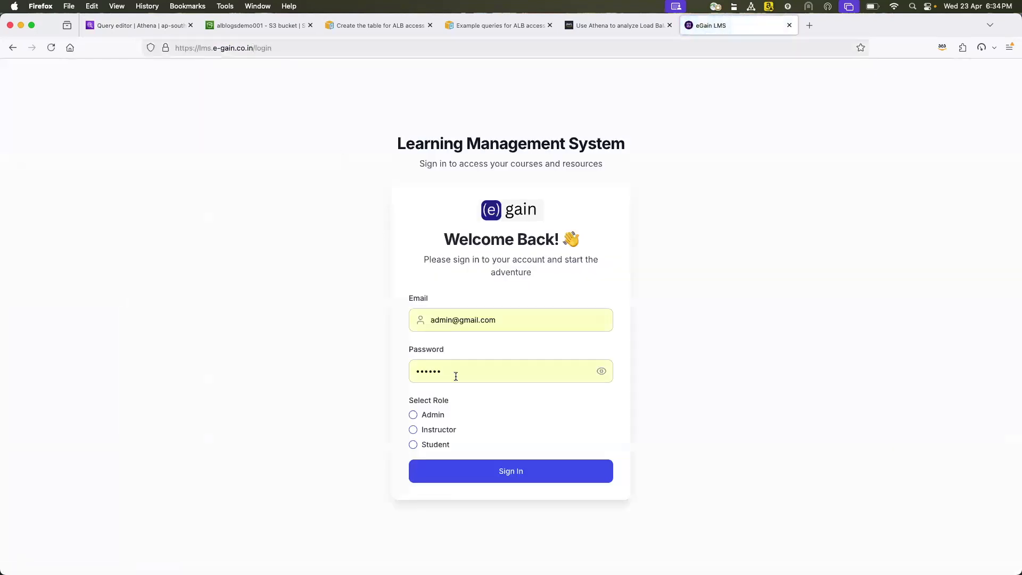
pyautogui.click(468, 463)
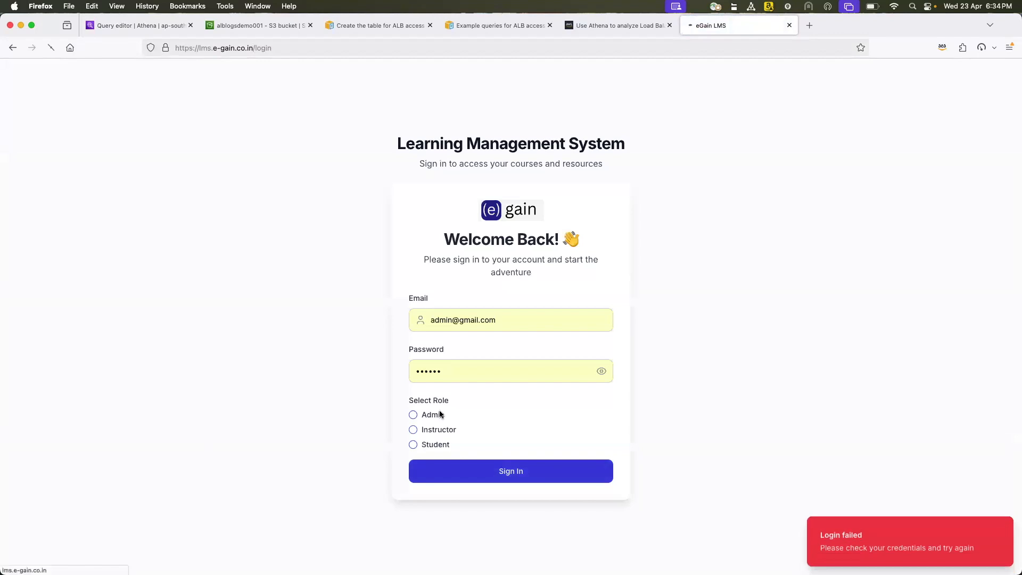
# Step: Go back, reopen the LMS site from its root address and try to sign in with a different e-mail and no role
pyautogui.click(13, 48)
pyautogui.click(12, 48)
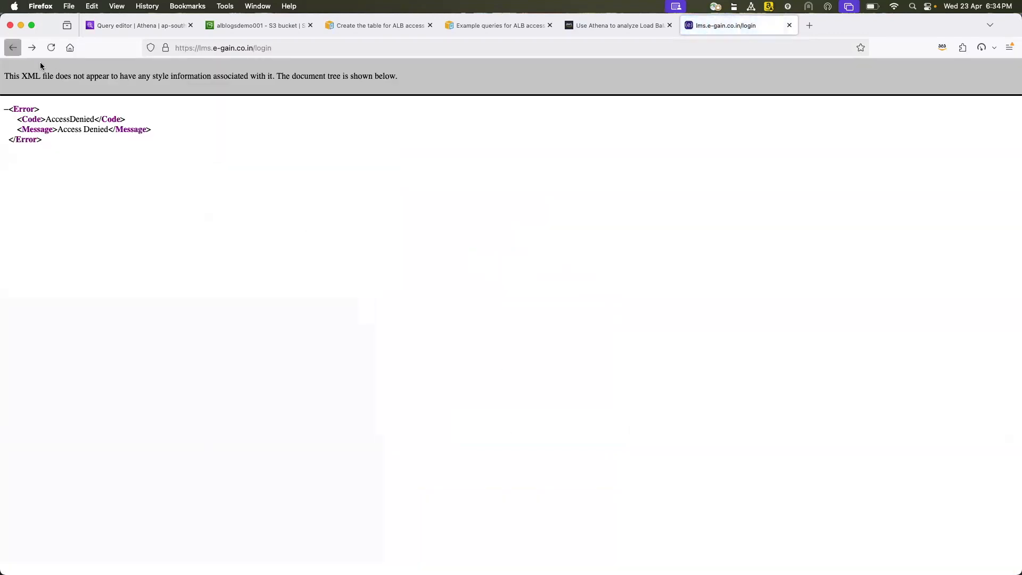
pyautogui.click(292, 45)
pyautogui.click(292, 44)
pyautogui.press('BackSpace')
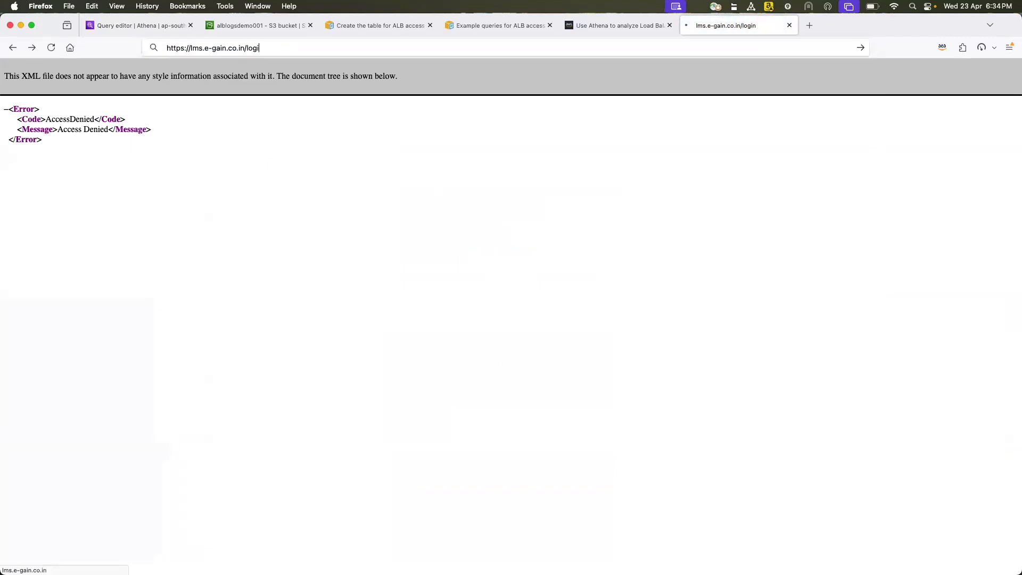
pyautogui.click(282, 44)
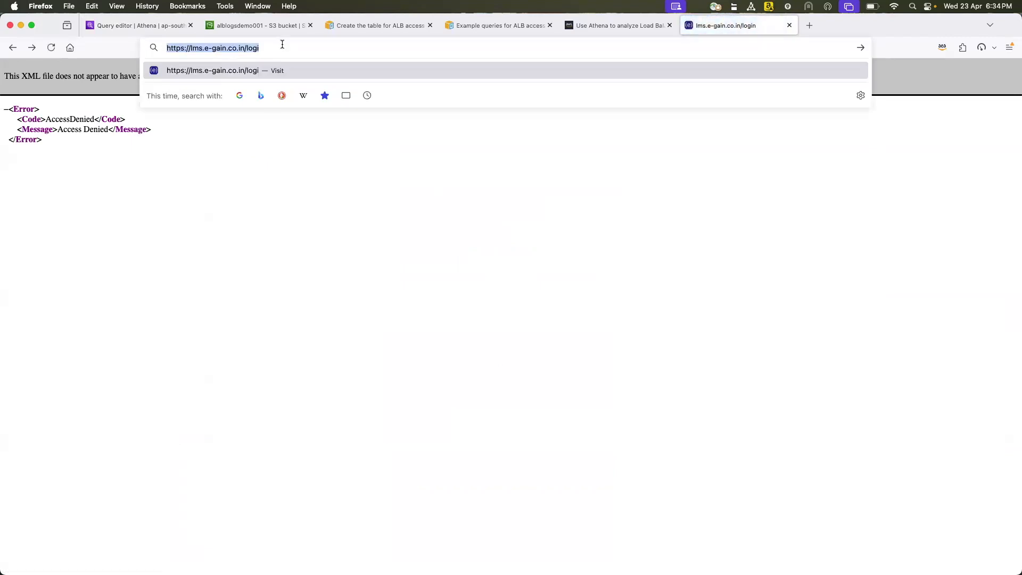
pyautogui.press('Right')
pyautogui.press('BackSpace')
pyautogui.press('BackSpace')
pyautogui.press('BackSpace')
pyautogui.press('BackSpace')
pyautogui.press('Return')
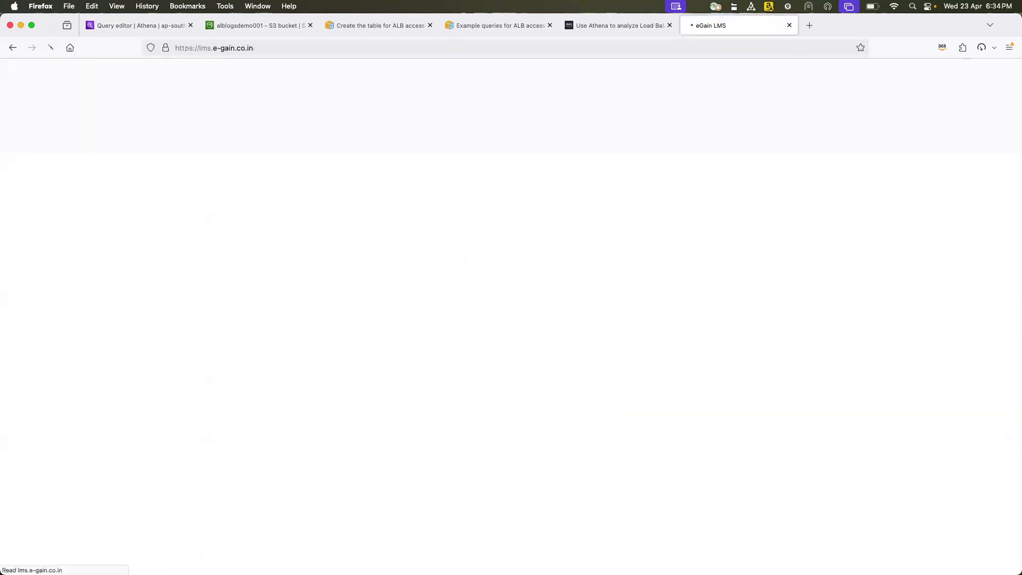
pyautogui.click(527, 318)
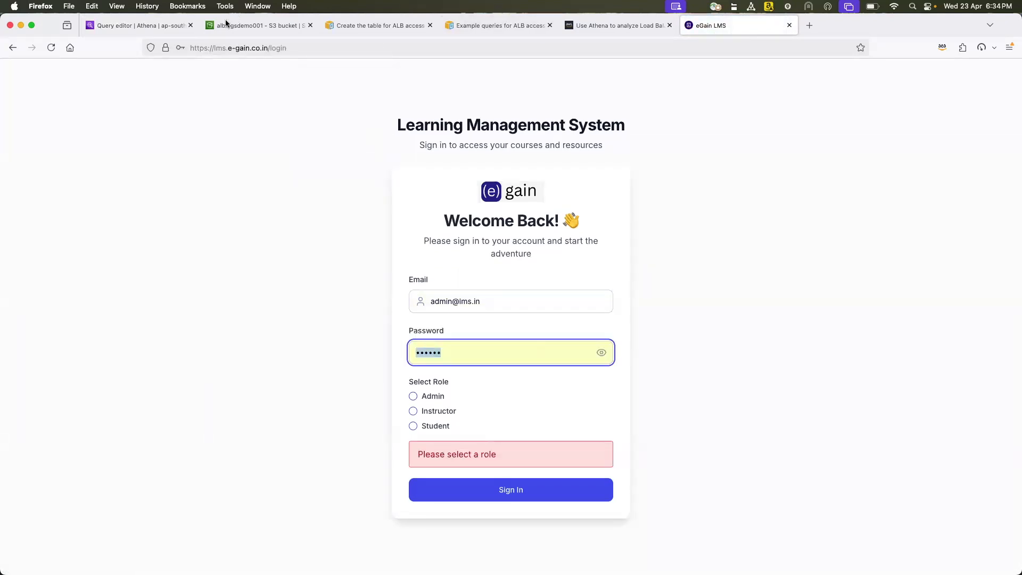
# Step: Return to the Athena query editor, add a new query containing SELECT * FROM alb_dbdemo and run it
pyautogui.click(246, 23)
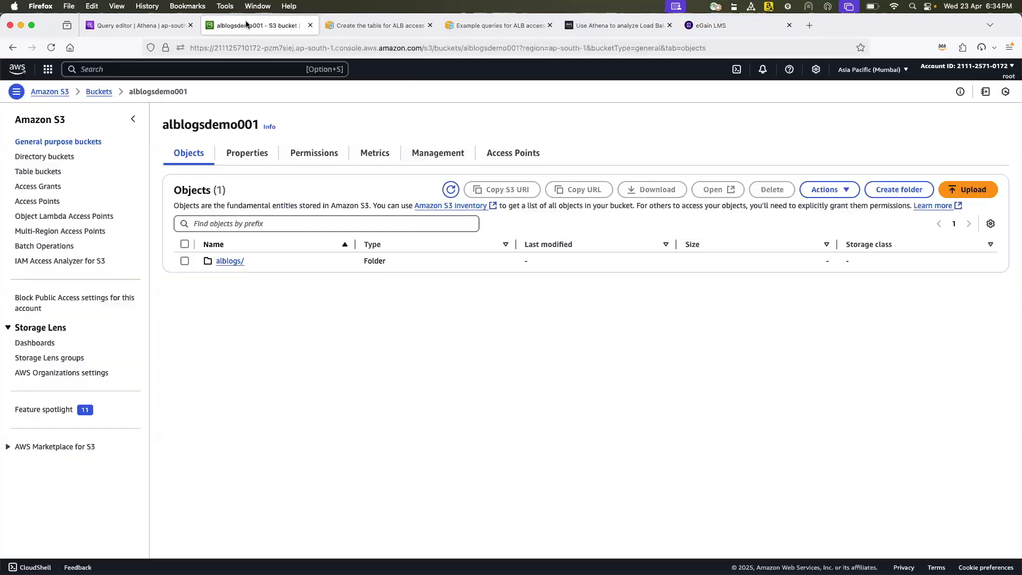
pyautogui.click(123, 30)
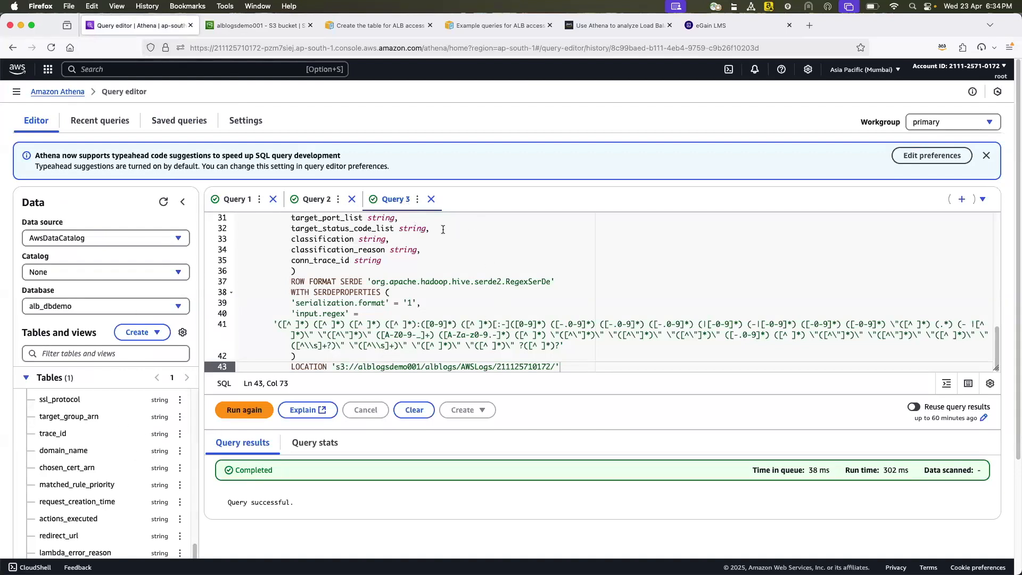
pyautogui.moveTo(724, 26)
pyautogui.click(962, 200)
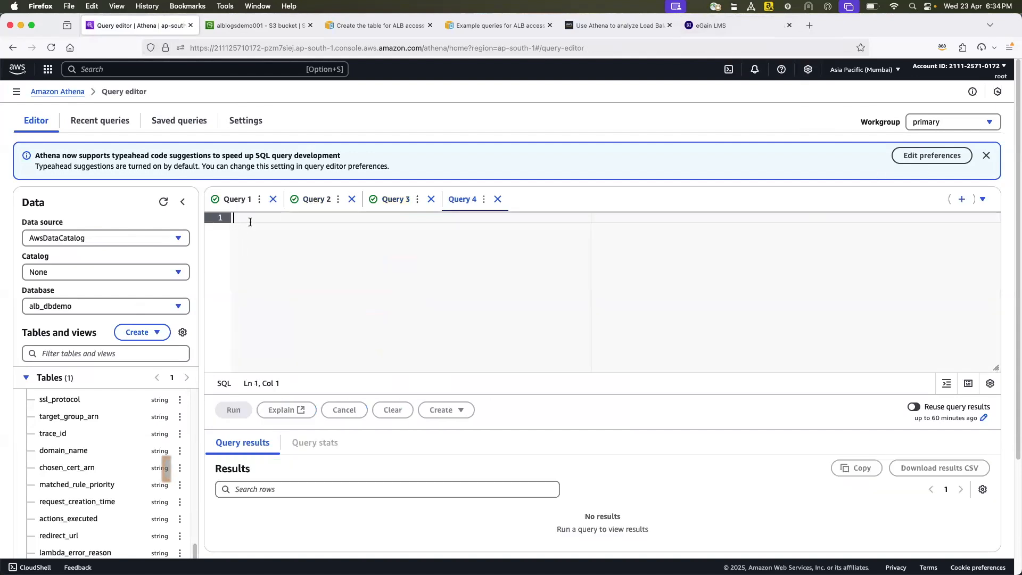
pyautogui.write('SELECT')
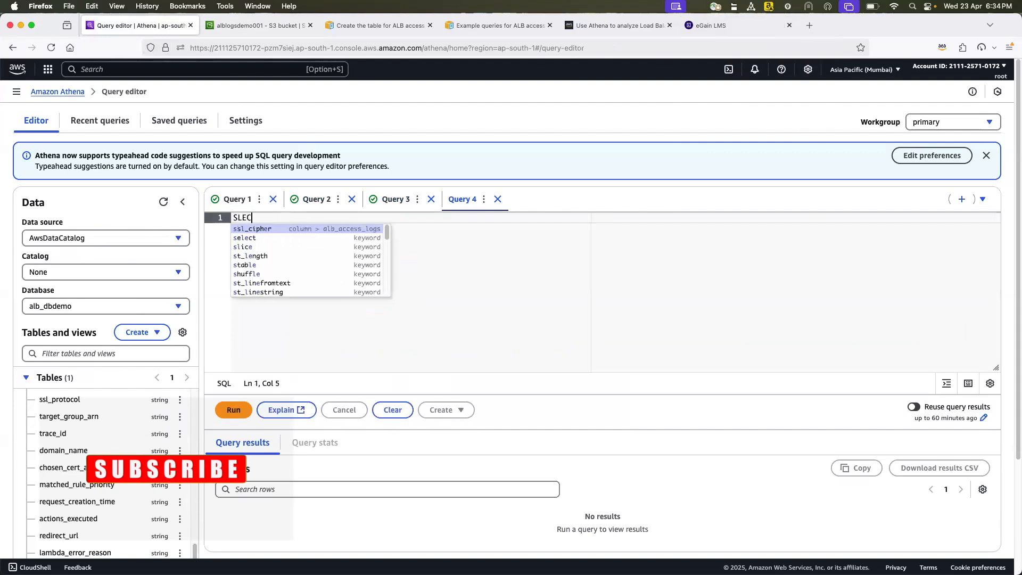
pyautogui.press('BackSpace')
pyautogui.press('BackSpace')
pyautogui.press('BackSpace')
pyautogui.press('BackSpace')
pyautogui.press('BackSpace')
pyautogui.write('ELECT * ')
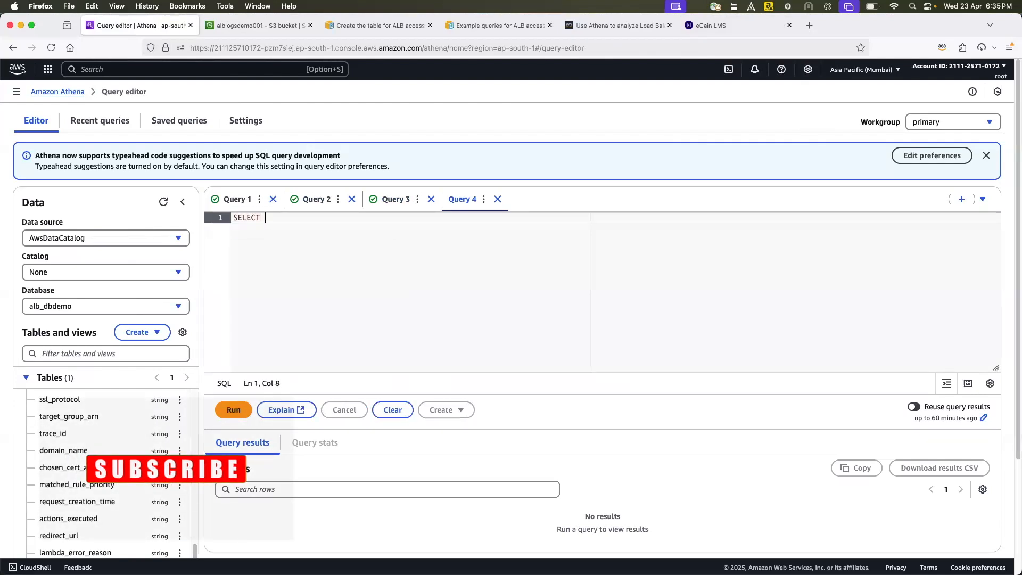
pyautogui.write('FROM ')
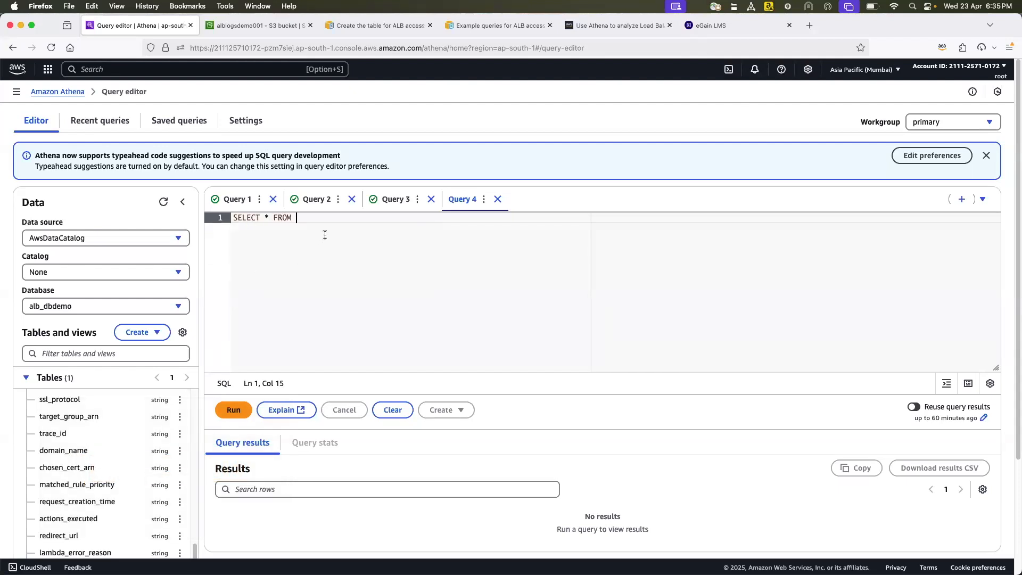
pyautogui.write('alb_d')
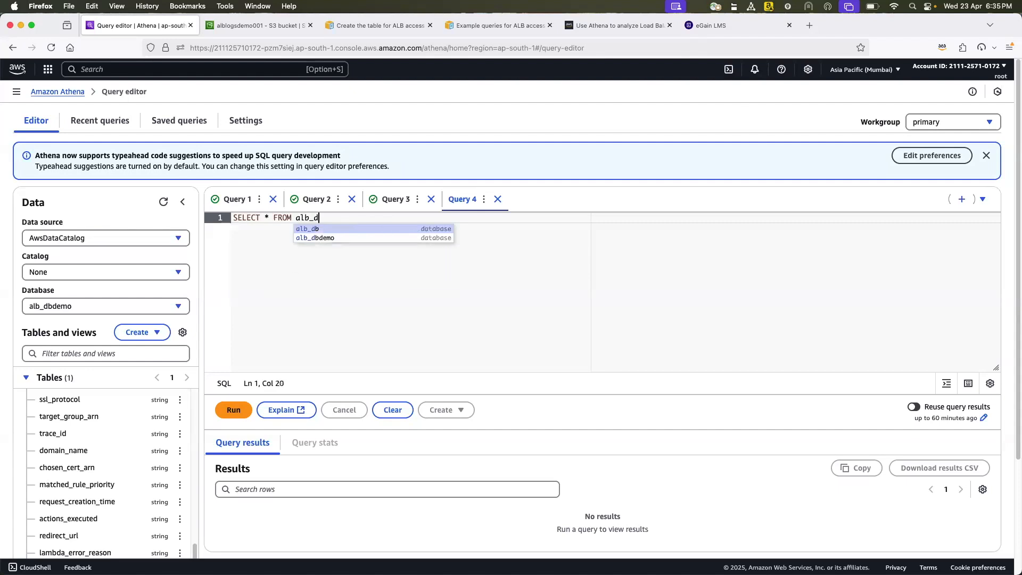
pyautogui.write('bdemo')
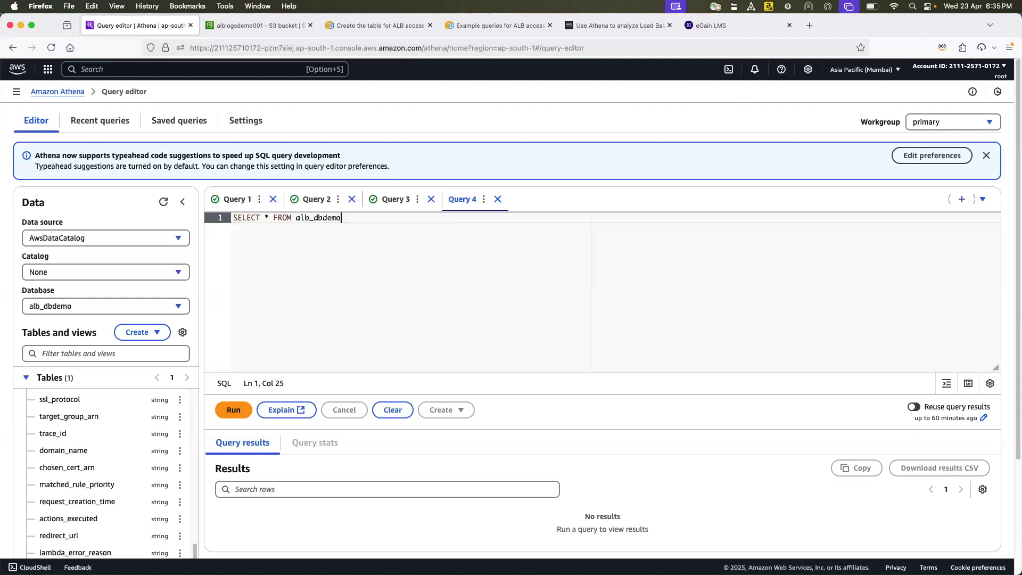
pyautogui.click(226, 219)
pyautogui.click(233, 410)
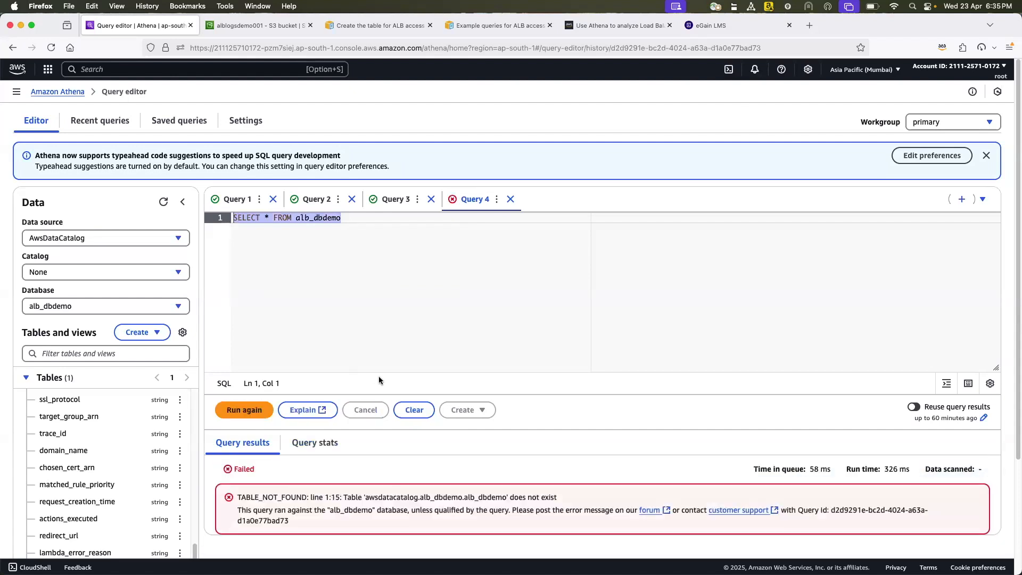
# Step: Check the list of available databases, keep the current selection and reload the query editor page
pyautogui.click(350, 218)
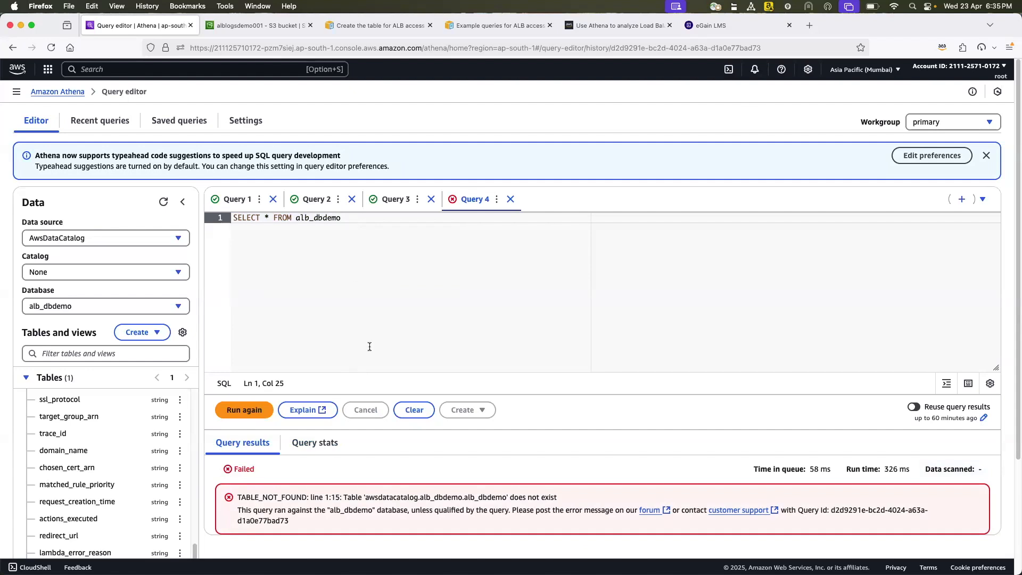
pyautogui.scroll(-1, 369, 346)
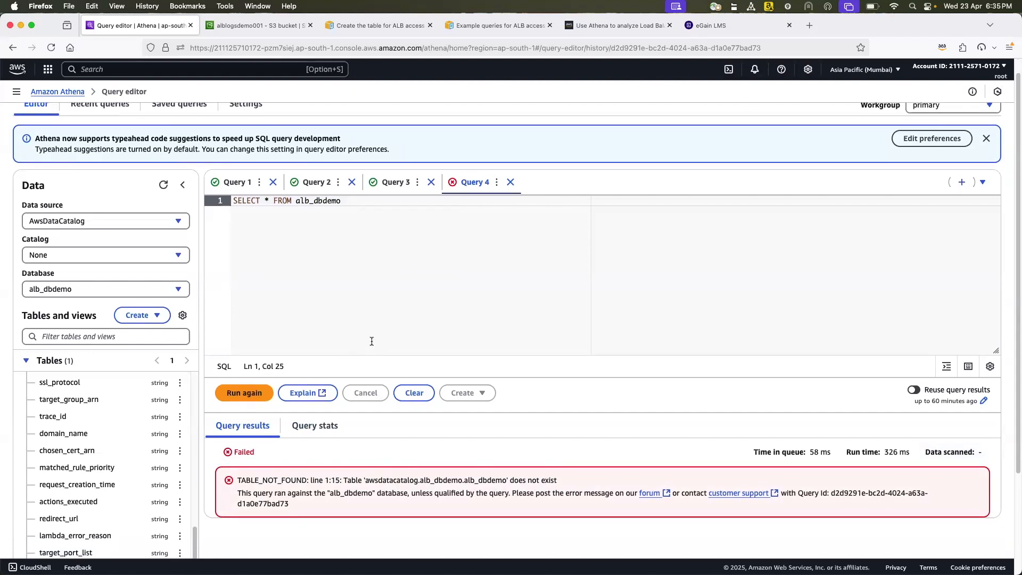
pyautogui.scroll(1, 370, 347)
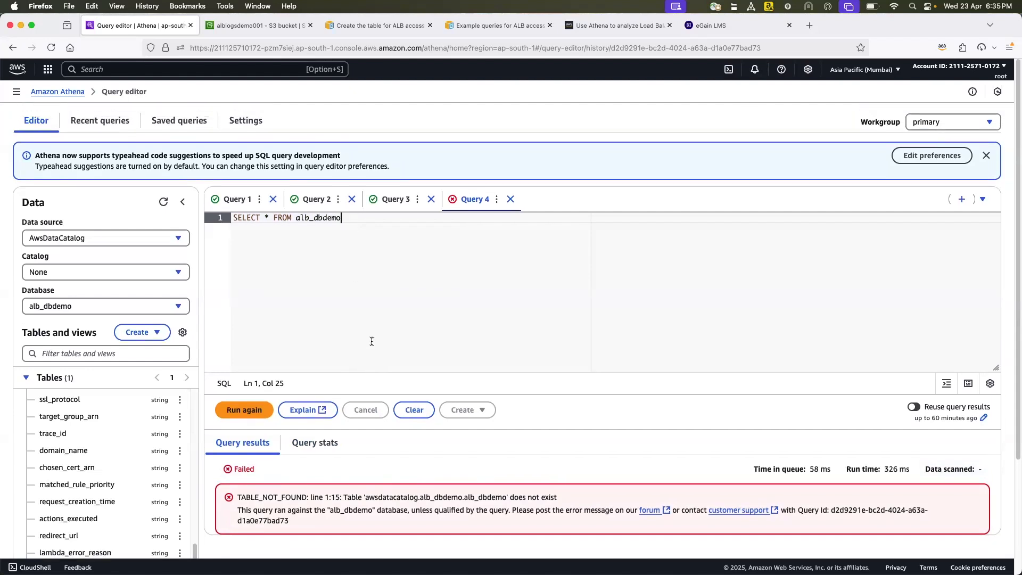
pyautogui.click(149, 300)
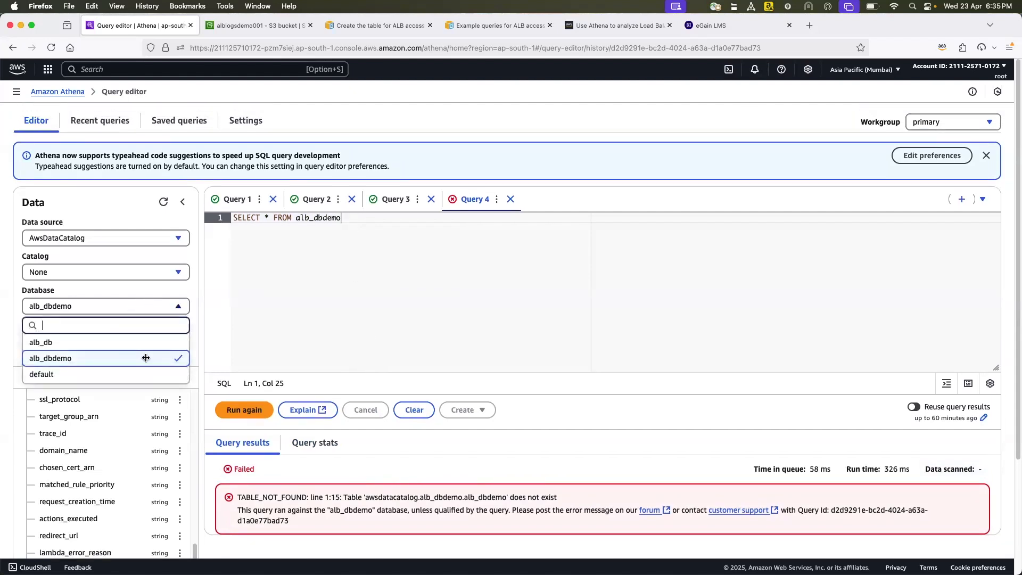
pyautogui.click(193, 329)
pyautogui.click(51, 48)
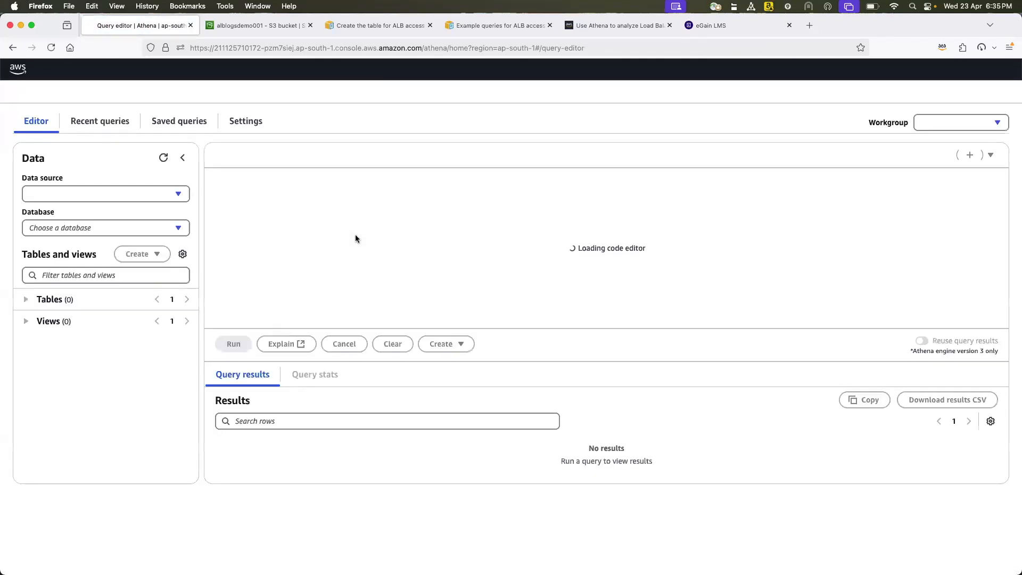
# Step: Change the query's source from the database to the table so it reads SELECT * FROM alb_access_logs, and run it
pyautogui.click(353, 261)
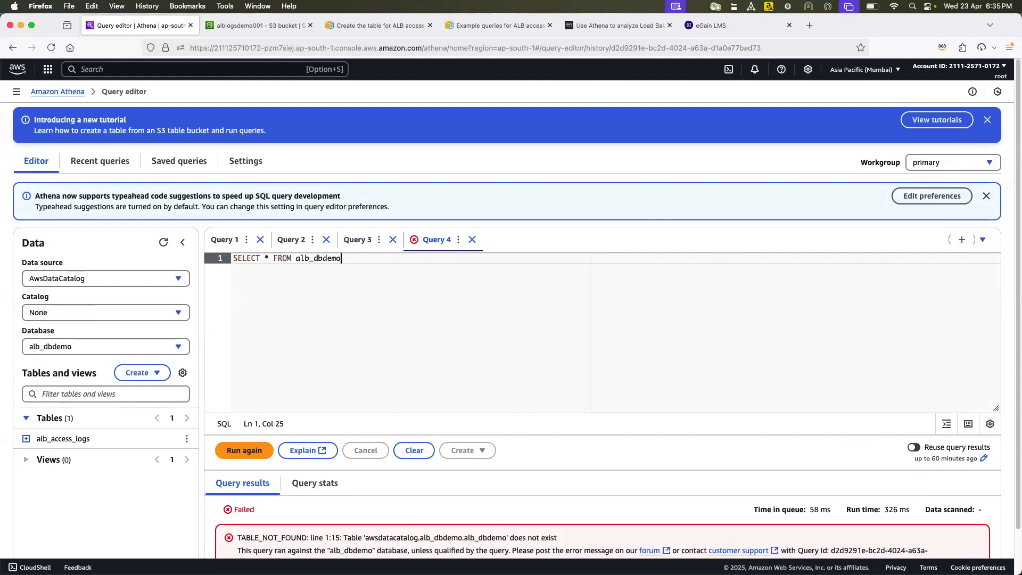
pyautogui.press('BackSpace')
pyautogui.press('BackSpace')
pyautogui.press('BackSpace')
pyautogui.press('BackSpace')
pyautogui.press('BackSpace')
pyautogui.press('BackSpace')
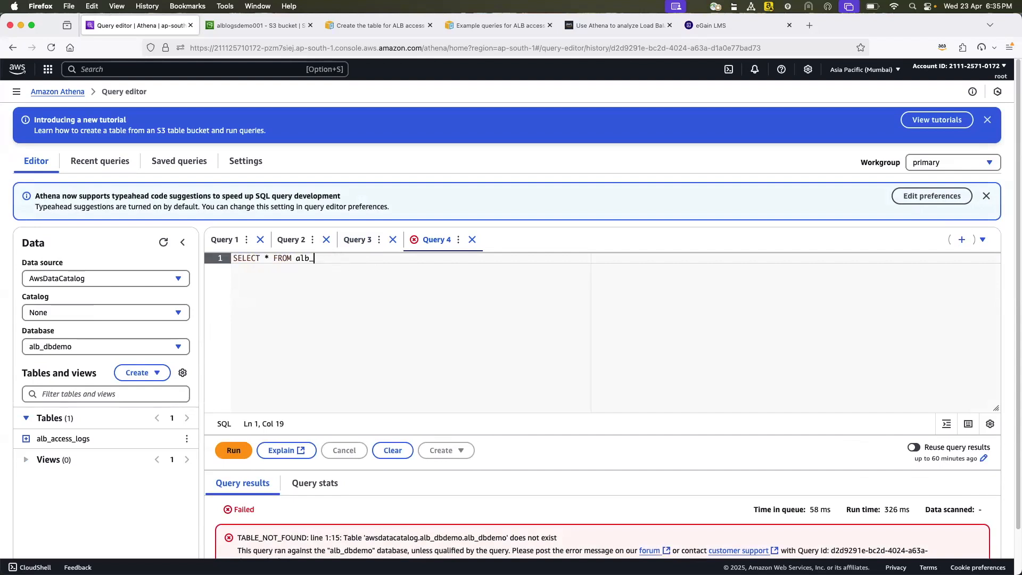
pyautogui.write('access')
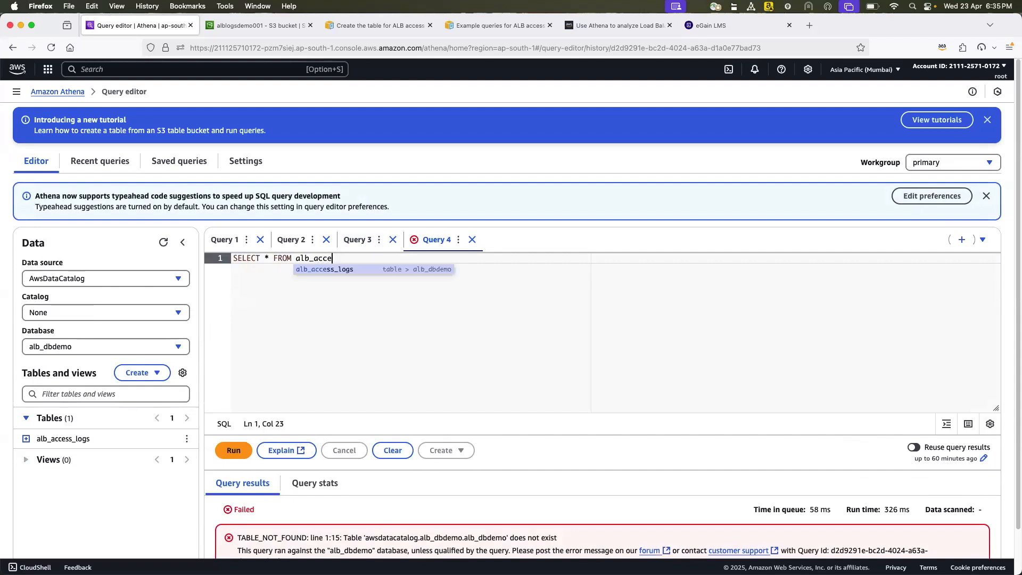
pyautogui.click(364, 272)
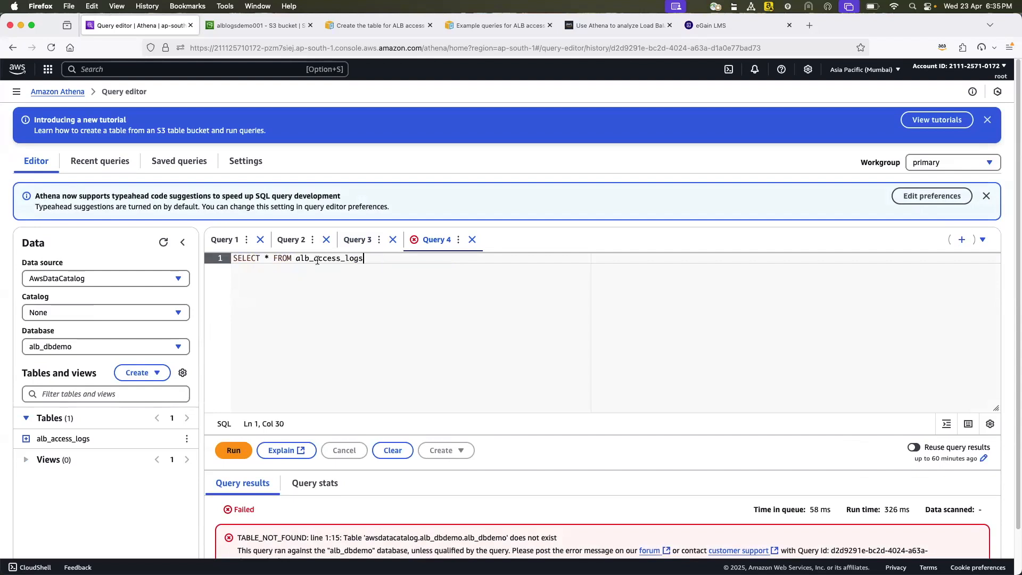
pyautogui.moveTo(383, 262); pyautogui.dragTo(222, 260)
pyautogui.click(233, 452)
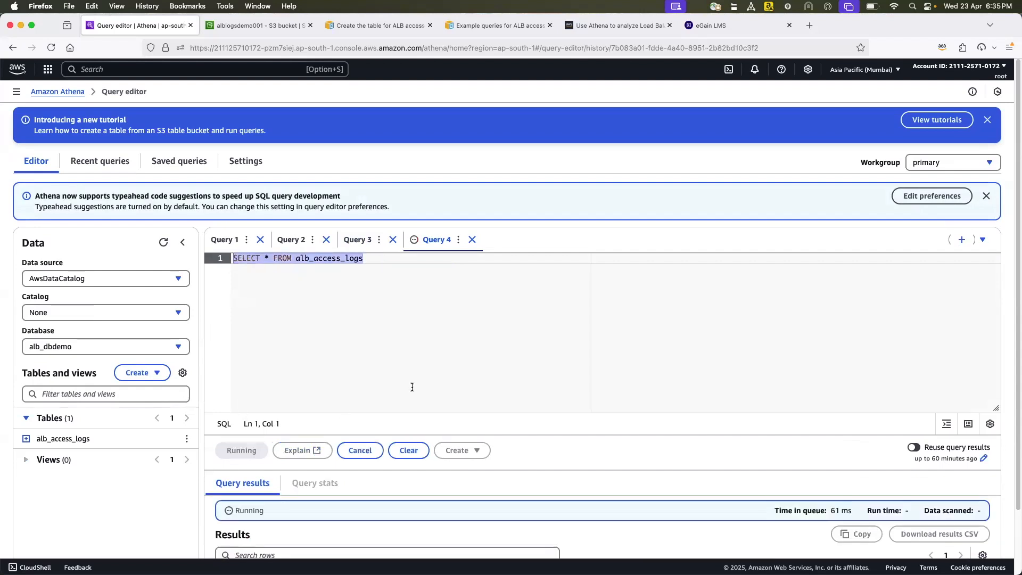
# Step: Examine the returned log rows across their columns, including client IPs, status codes, request verbs, URLs and user agents
pyautogui.scroll(-3, 412, 387)
pyautogui.scroll(3, 319, 267)
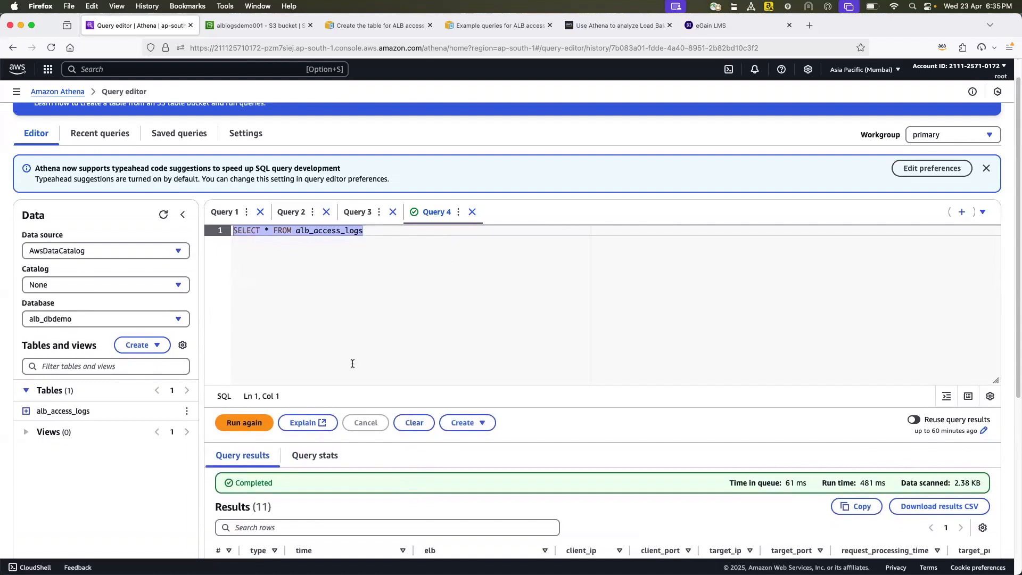
pyautogui.scroll(-5, 397, 352)
pyautogui.scroll(-1, 359, 369)
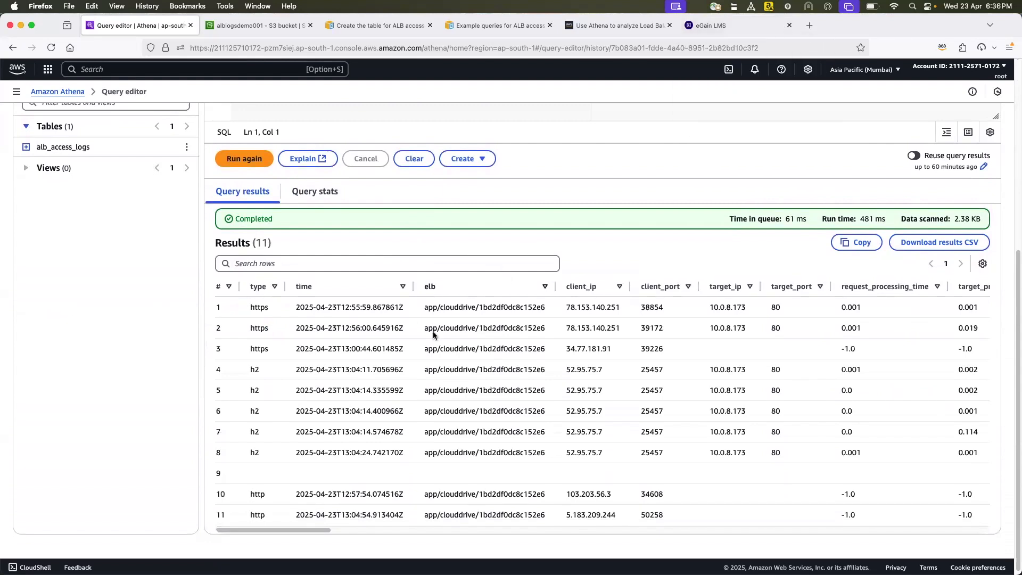
pyautogui.moveTo(301, 530); pyautogui.dragTo(321, 530)
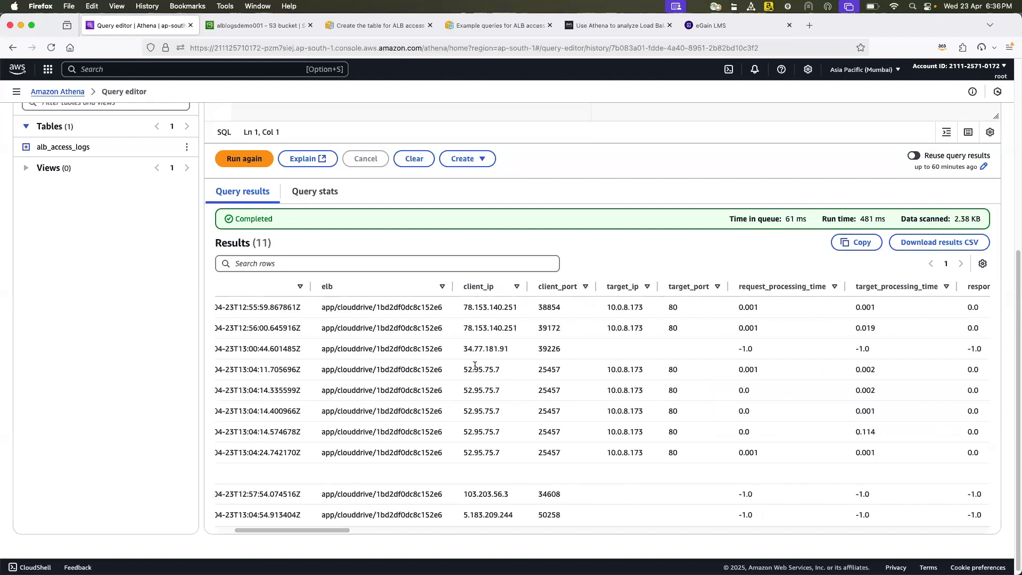
pyautogui.moveTo(348, 531); pyautogui.dragTo(522, 526)
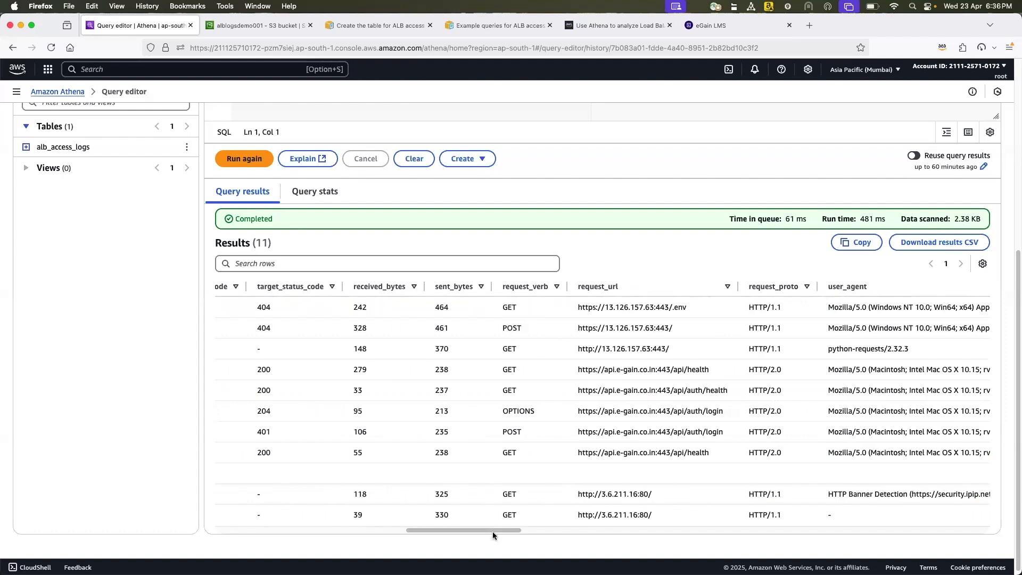
pyautogui.moveTo(494, 530); pyautogui.dragTo(193, 531)
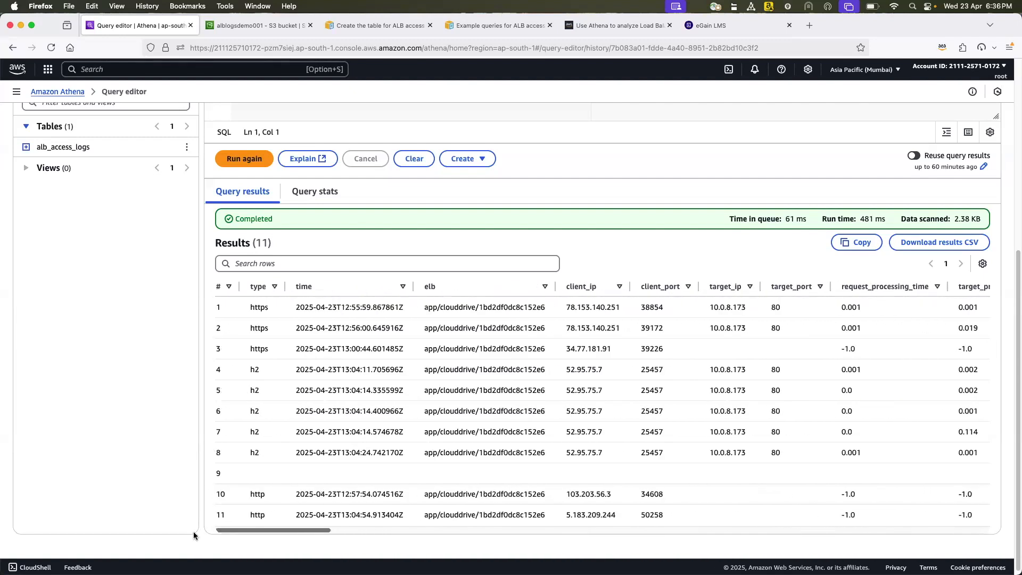
pyautogui.scroll(10, 375, 302)
pyautogui.click(365, 299)
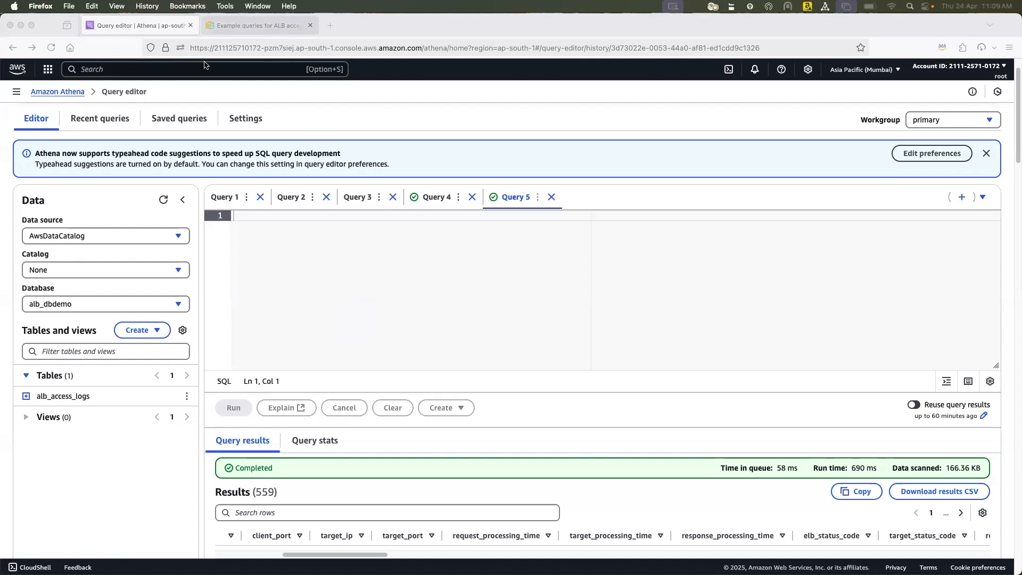
# Step: Copy the documentation's example query counting requests by verb and client IP, run it in Query 5 and review the returned rows
pyautogui.click(272, 28)
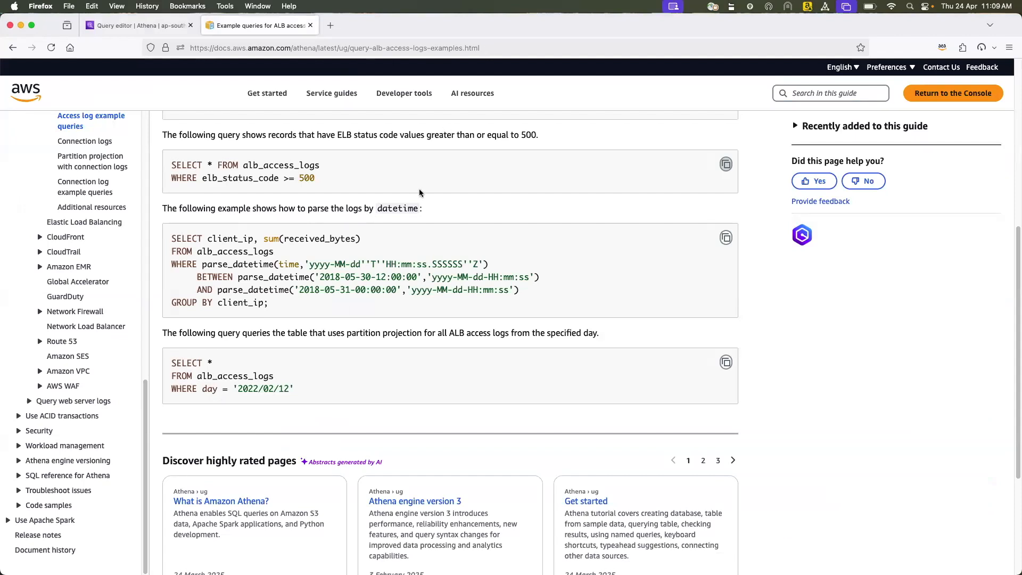
pyautogui.scroll(6, 441, 199)
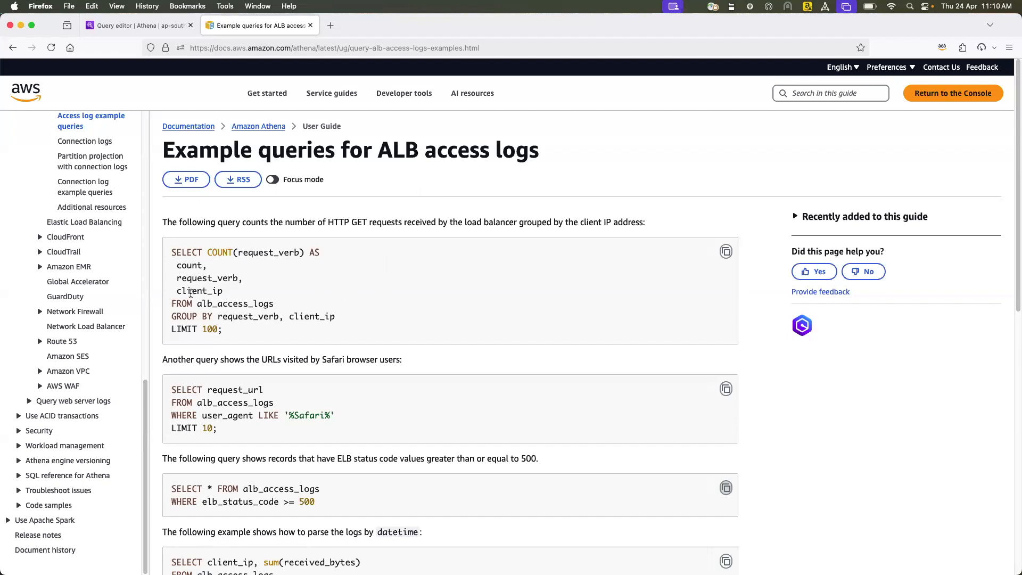
pyautogui.click(726, 252)
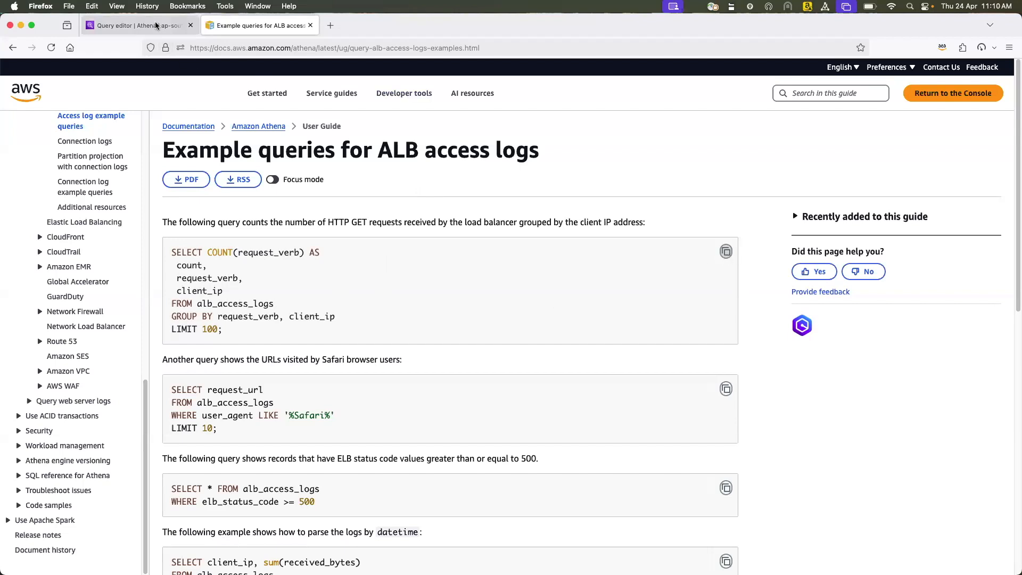
pyautogui.click(139, 25)
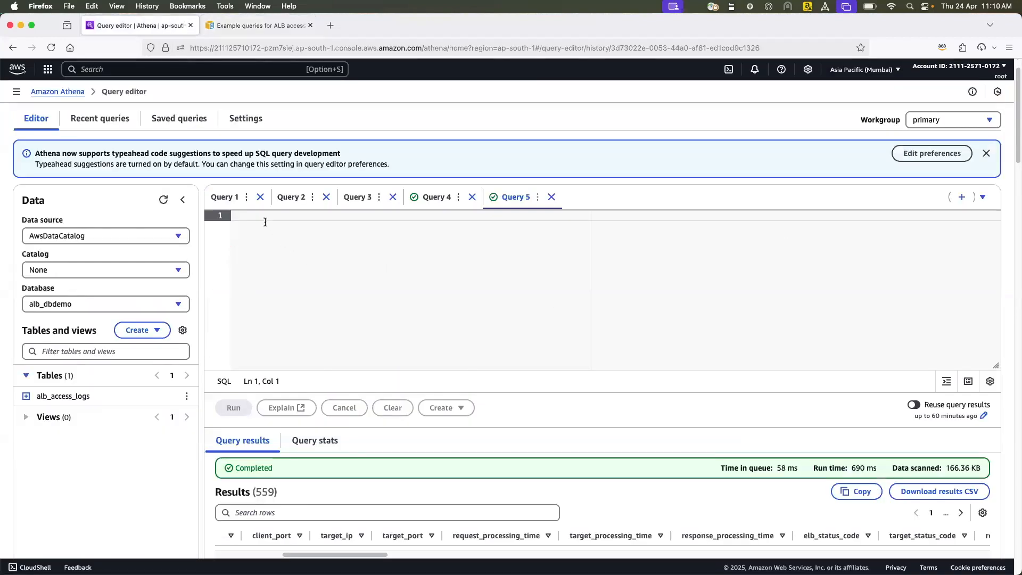
pyautogui.press('super+v')
pyautogui.moveTo(300, 276); pyautogui.dragTo(269, 258)
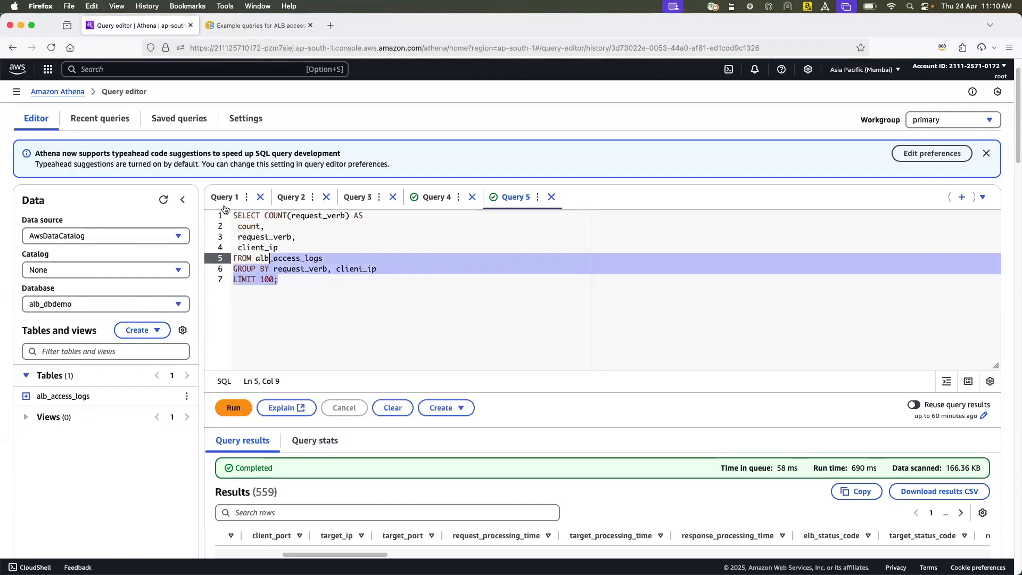
pyautogui.press('super+a')
pyautogui.click(234, 407)
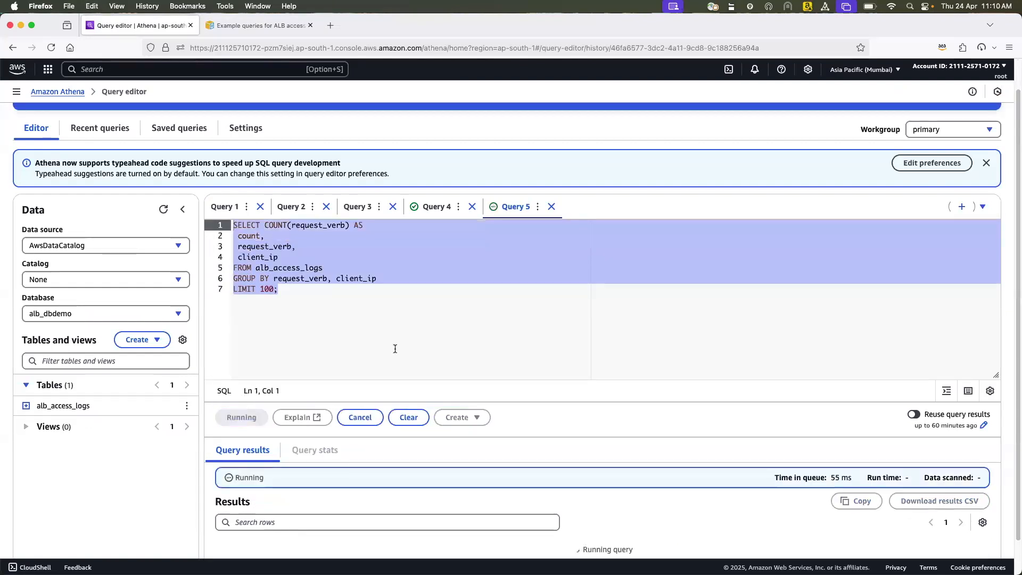
pyautogui.scroll(-5, 484, 365)
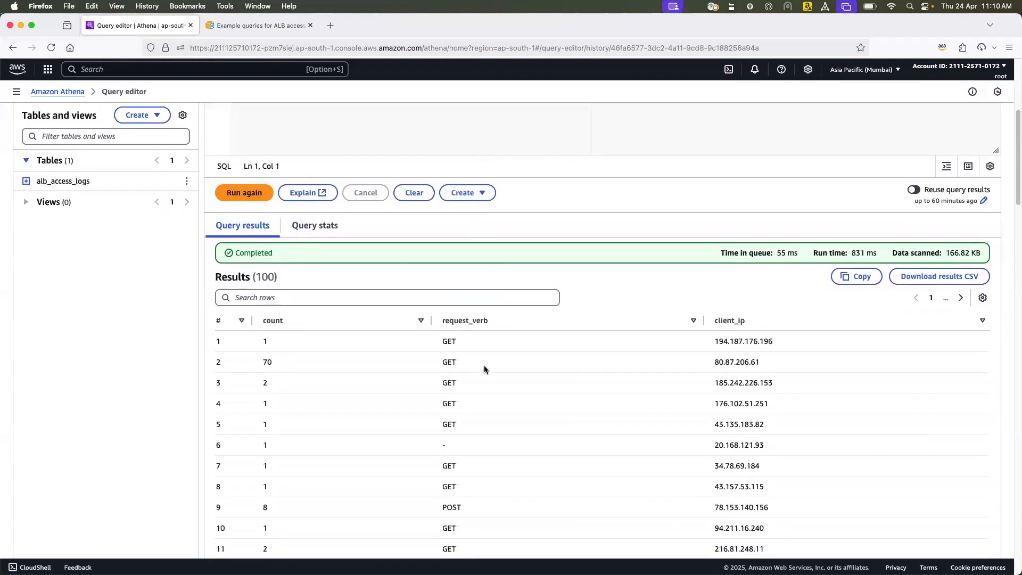
pyautogui.scroll(-1, 479, 362)
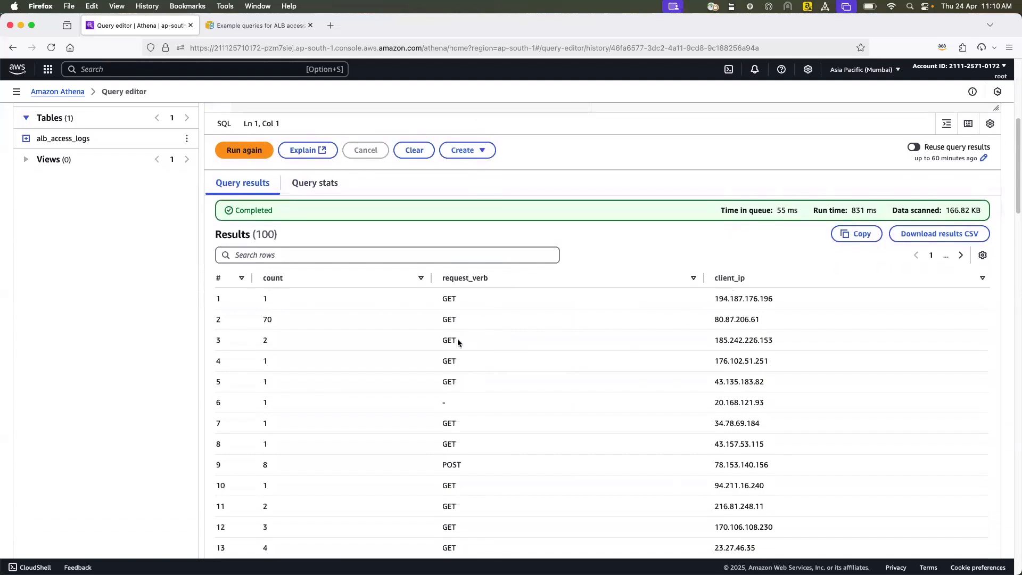
pyautogui.scroll(-1, 458, 310)
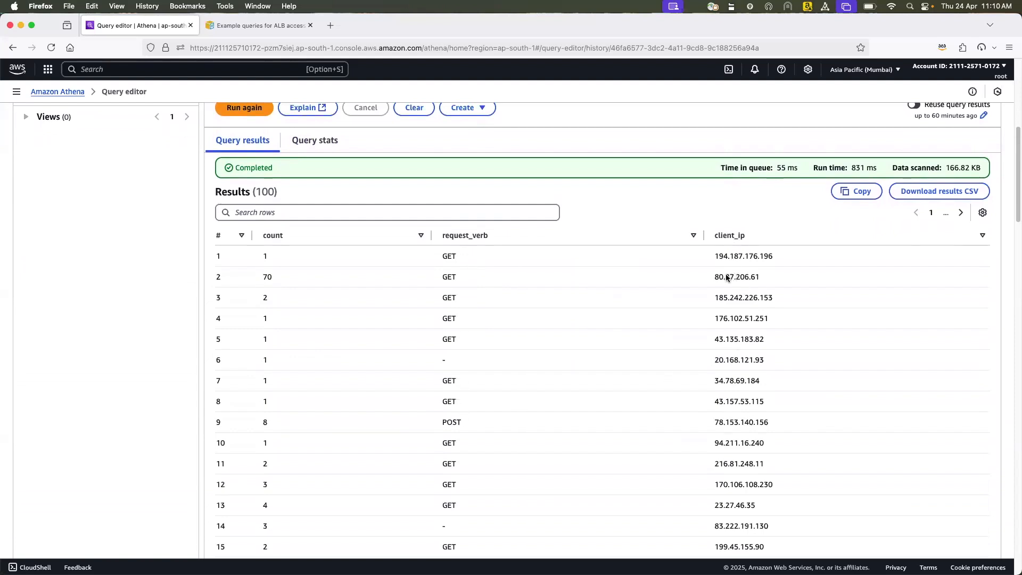
pyautogui.scroll(10, 608, 301)
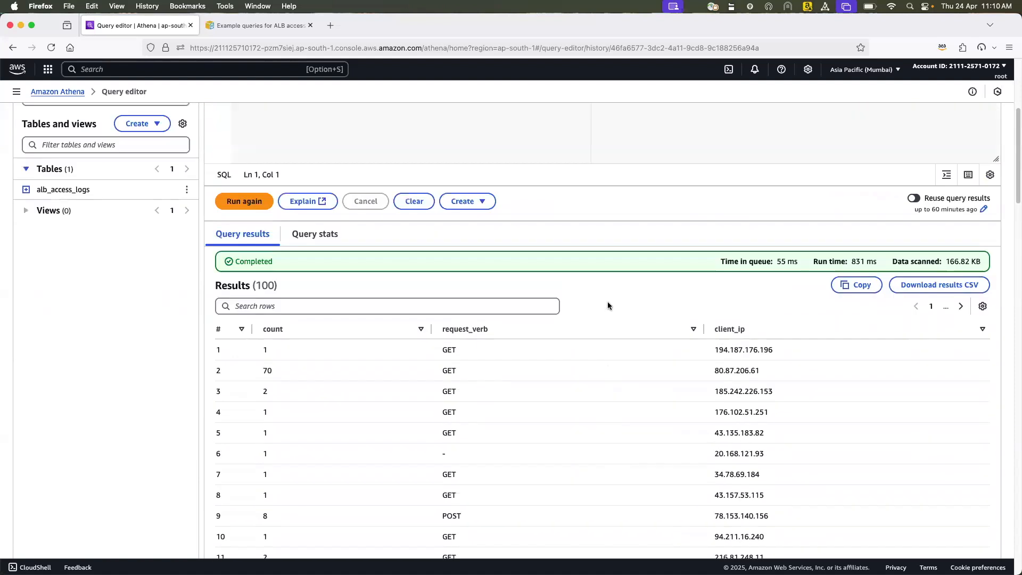
# Step: Copy the documentation's example query that shows the URLs visited by Safari browser users
pyautogui.scroll(-3, 436, 374)
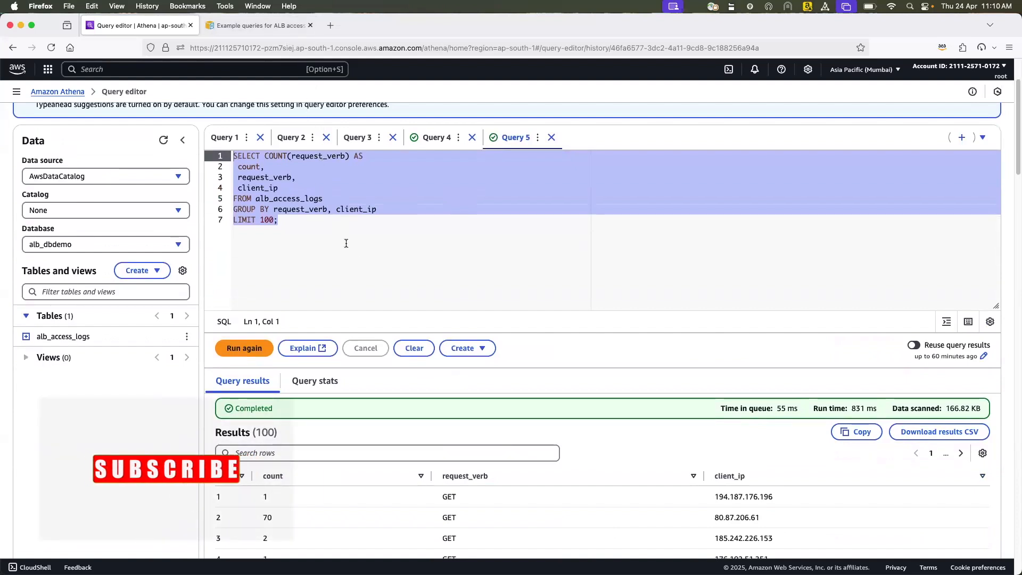
pyautogui.click(264, 28)
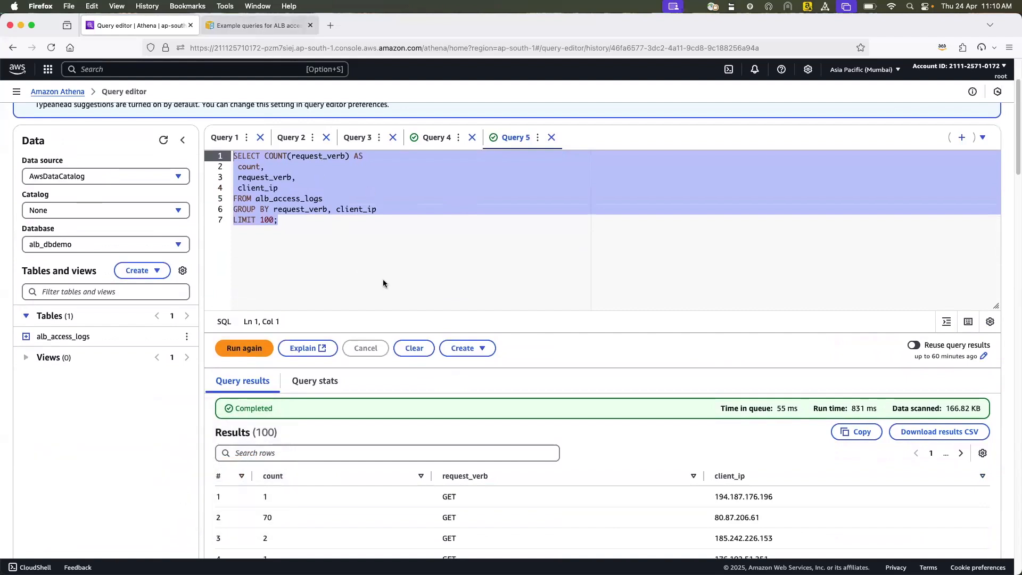
pyautogui.scroll(-4, 382, 337)
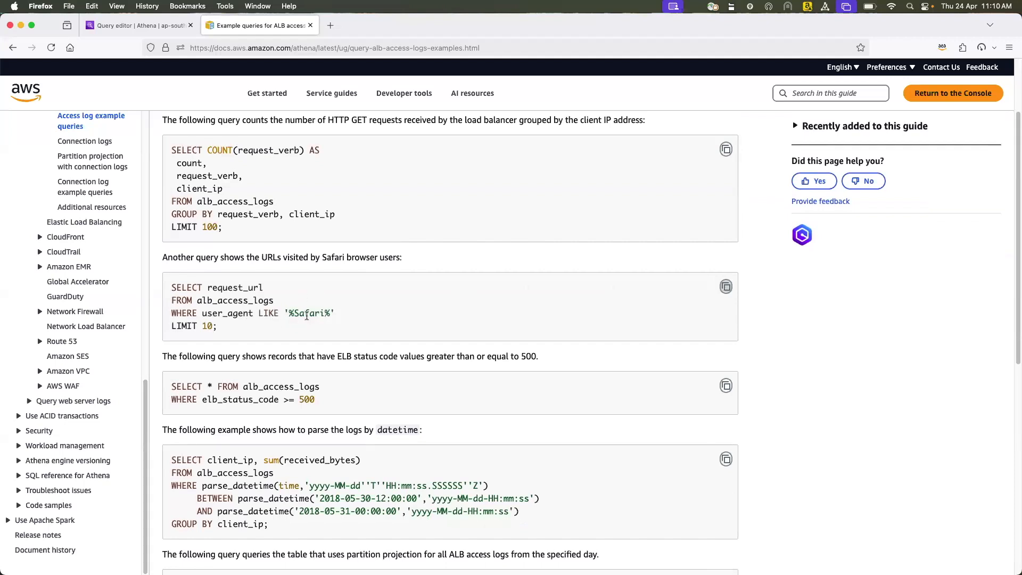
pyautogui.click(726, 287)
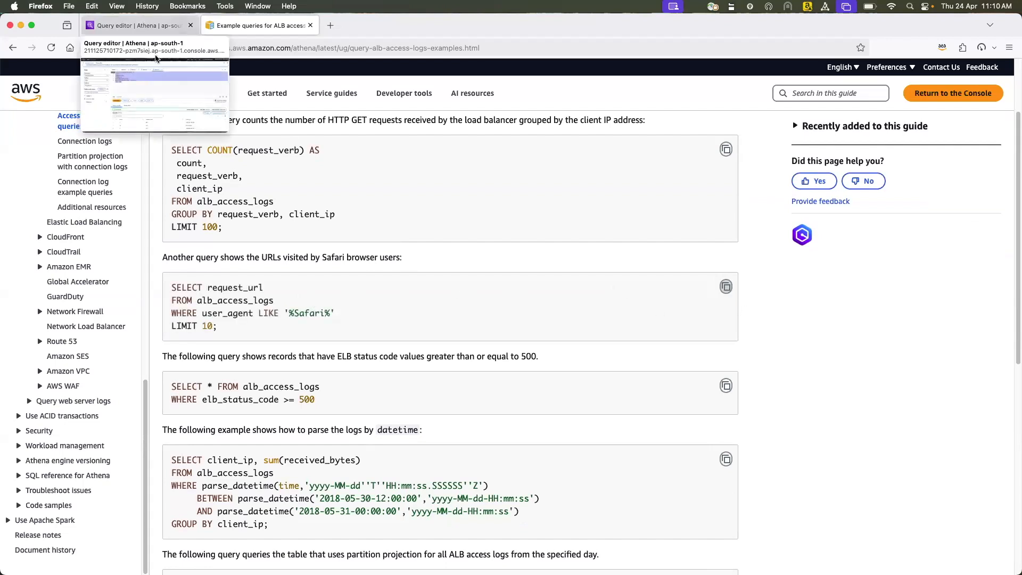
# Step: Replace the statement in Query 5 with the copied Safari user-agent query, run it and review the returned request URLs
pyautogui.click(140, 25)
pyautogui.click(296, 236)
pyautogui.press('super+a')
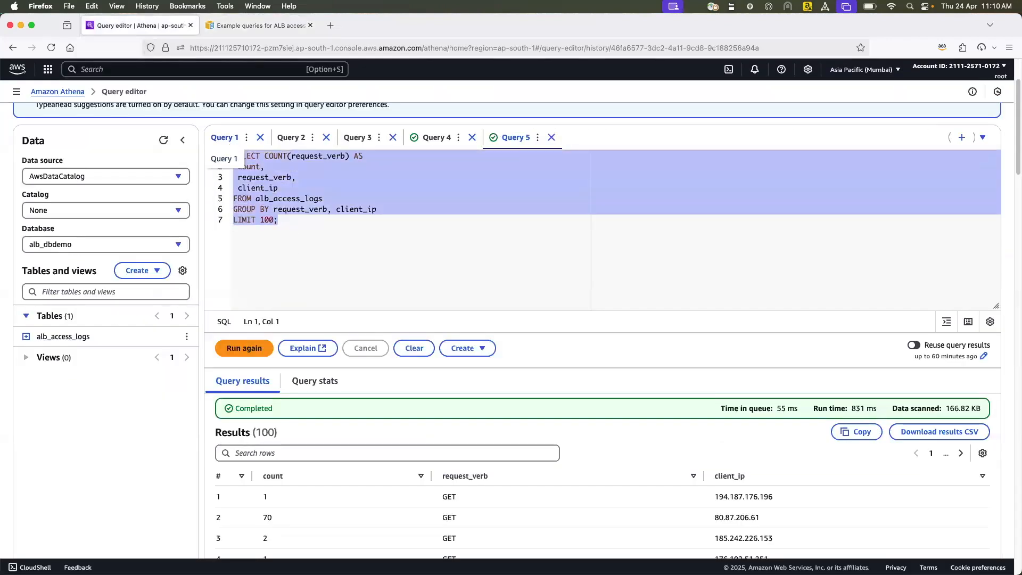
pyautogui.press('BackSpace')
pyautogui.press('super+v')
pyautogui.press('super+a')
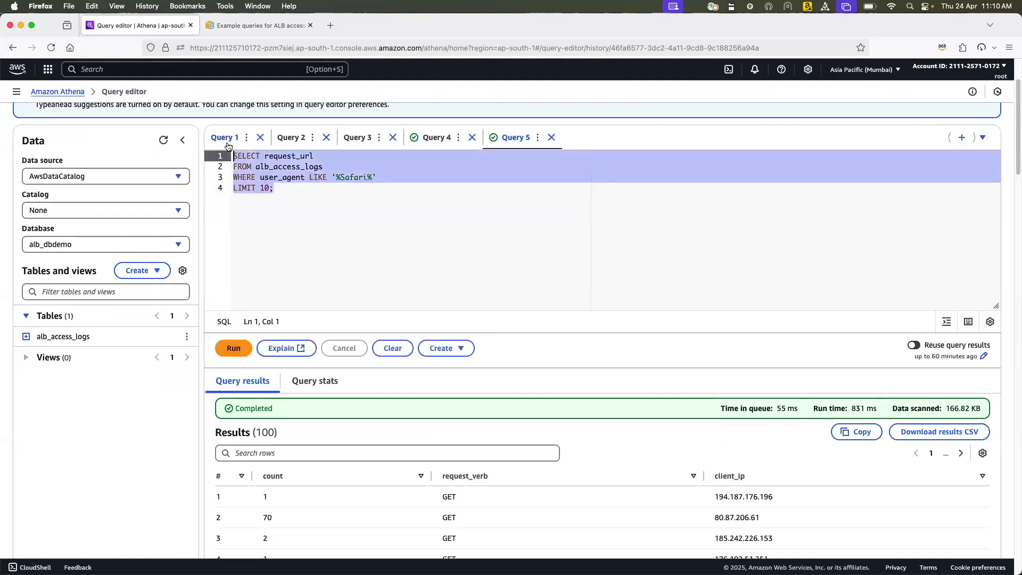
pyautogui.click(220, 354)
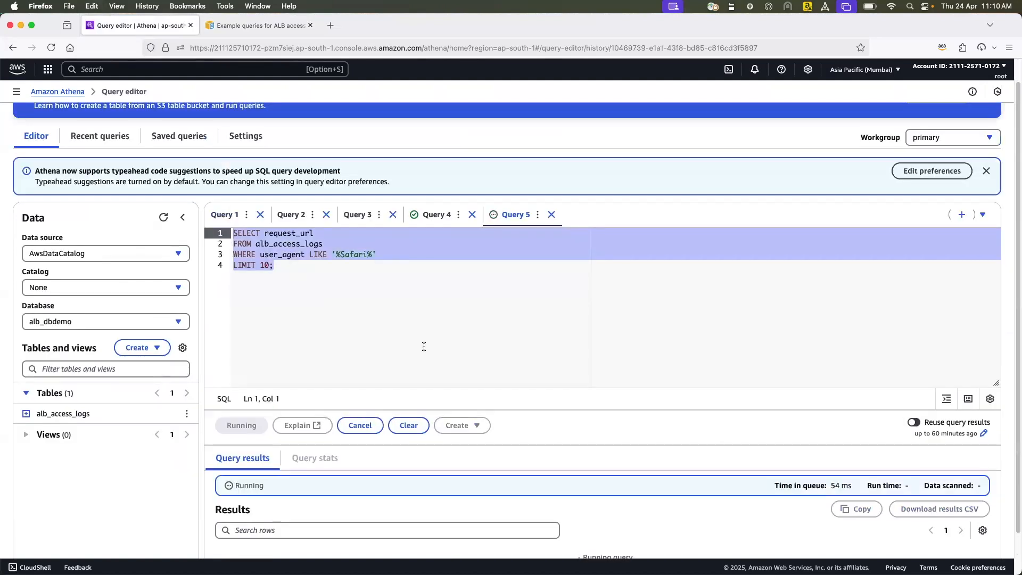
pyautogui.scroll(-5, 423, 350)
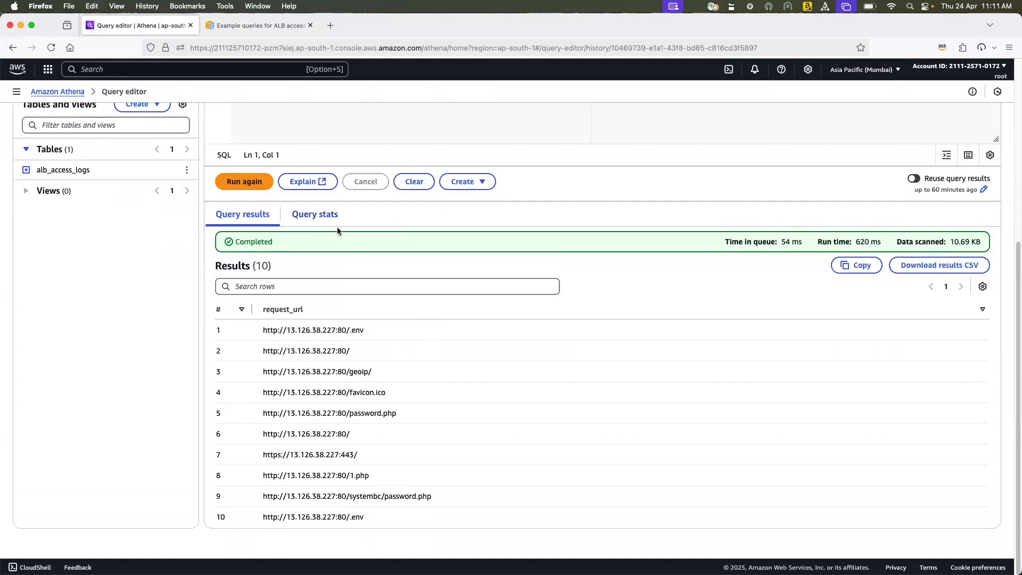
pyautogui.scroll(3, 337, 228)
pyautogui.scroll(-3, 359, 296)
# Step: Replace the Query 5 statement with the documentation's example selecting all alb_access_logs records where elb_status_code >= 500
pyautogui.click(252, 33)
pyautogui.scroll(-3, 414, 239)
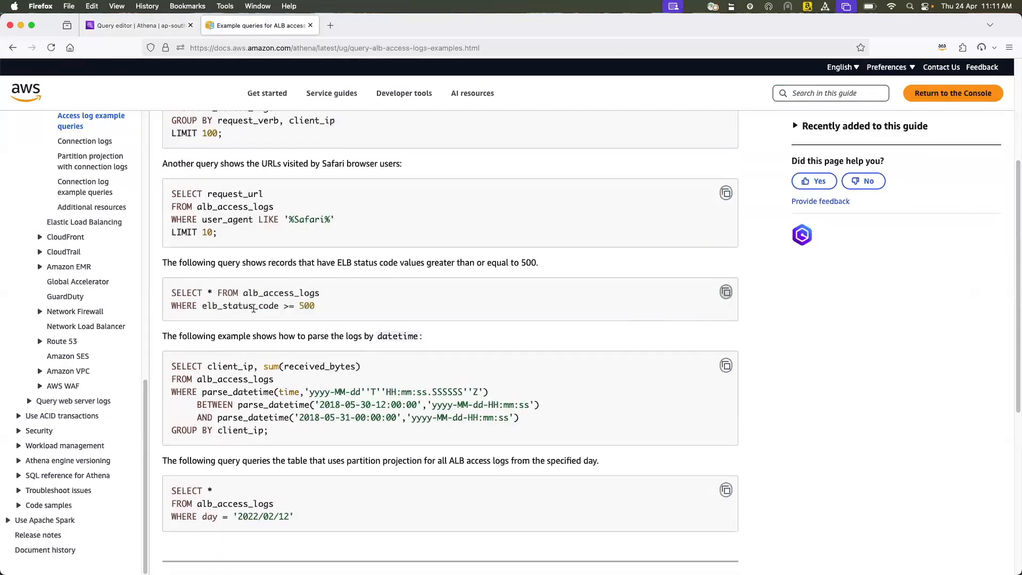
pyautogui.click(139, 33)
pyautogui.scroll(5, 341, 203)
pyautogui.click(325, 260)
pyautogui.press('super+a')
pyautogui.press('BackSpace')
pyautogui.press('super+v')
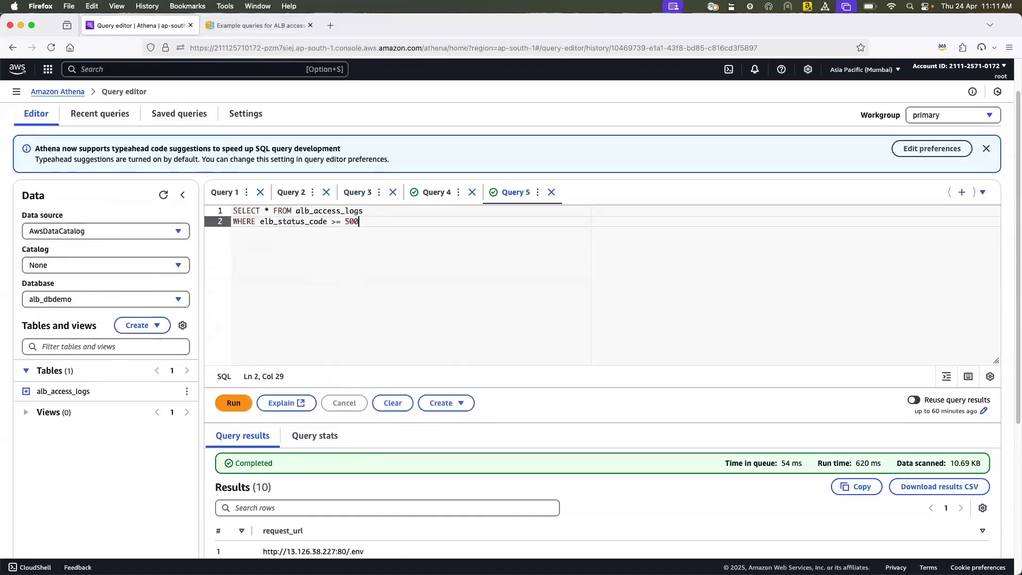
# Step: Run the status code query and check the elb_status_code column in the returned rows
pyautogui.press('super+a')
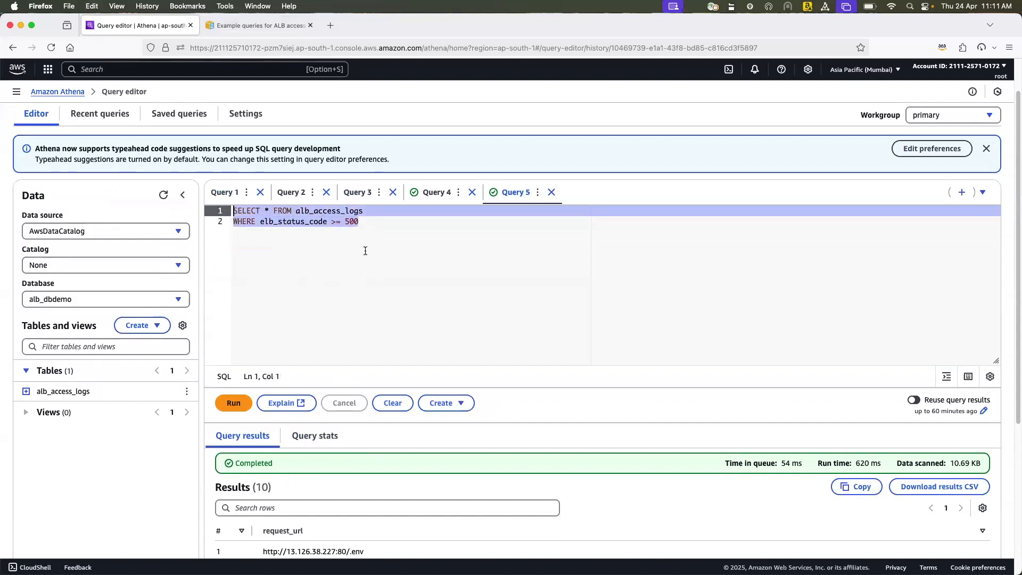
pyautogui.click(234, 403)
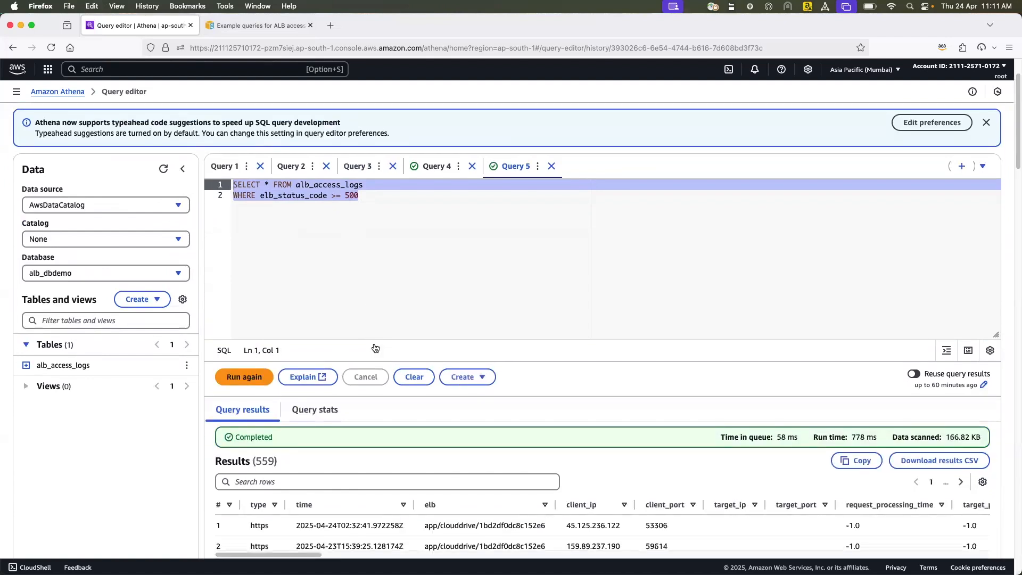
pyautogui.scroll(-5, 375, 347)
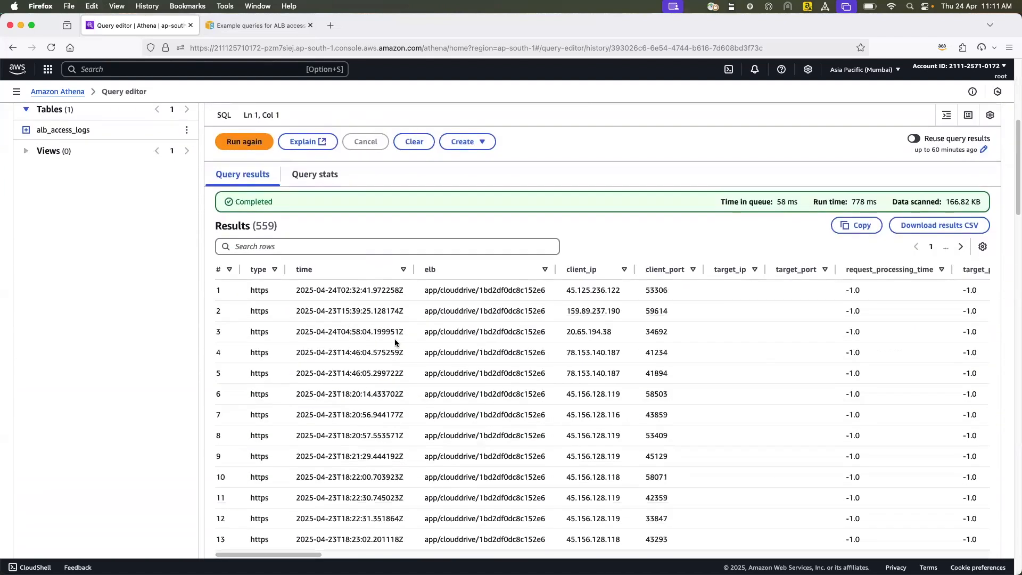
pyautogui.moveTo(318, 555); pyautogui.dragTo(378, 557)
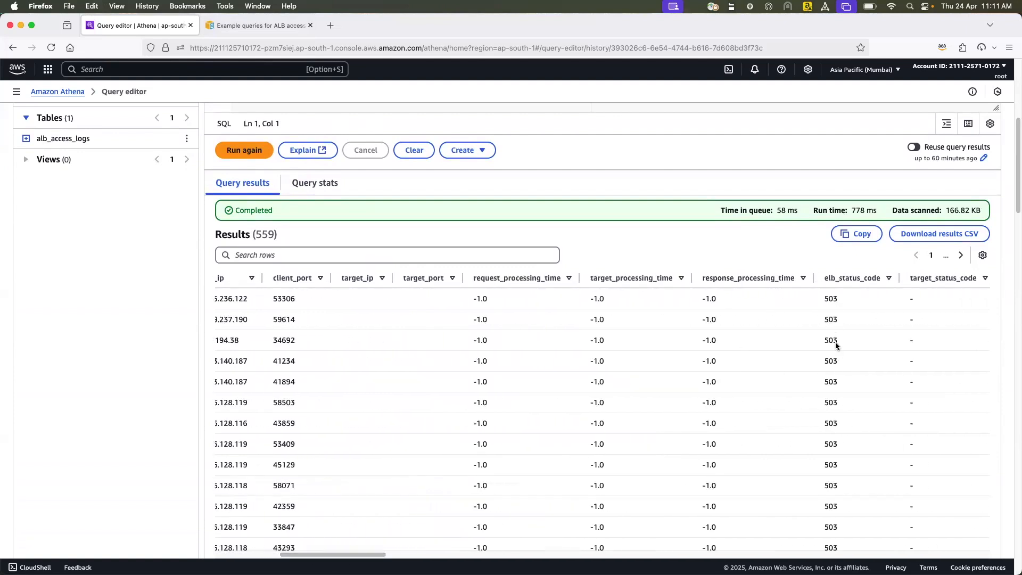
pyautogui.scroll(10, 486, 256)
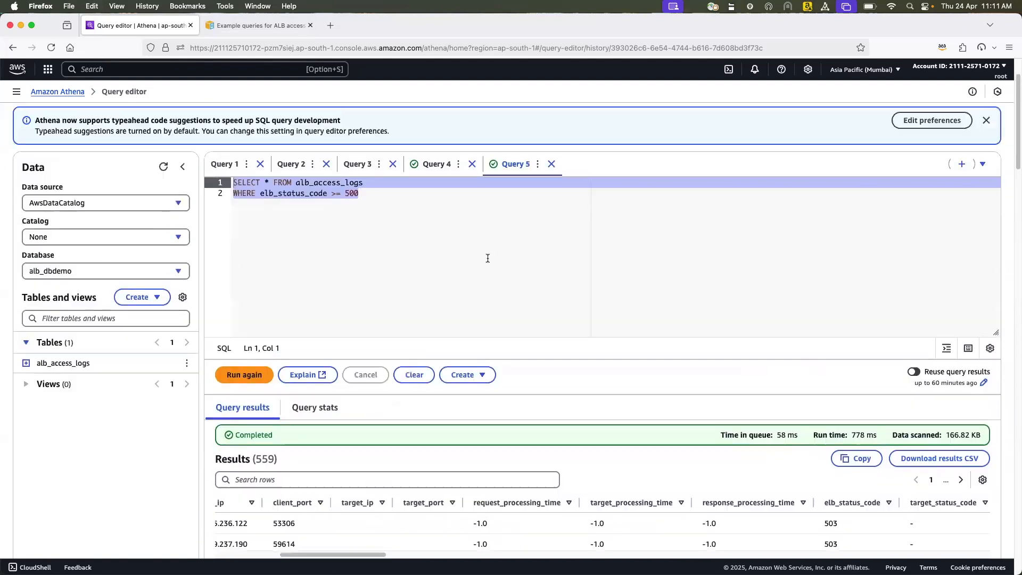
# Step: Look over the documentation's other ALB access log example queries, including datetime parsing and partition projection by day
pyautogui.click(242, 27)
pyautogui.scroll(-2, 297, 327)
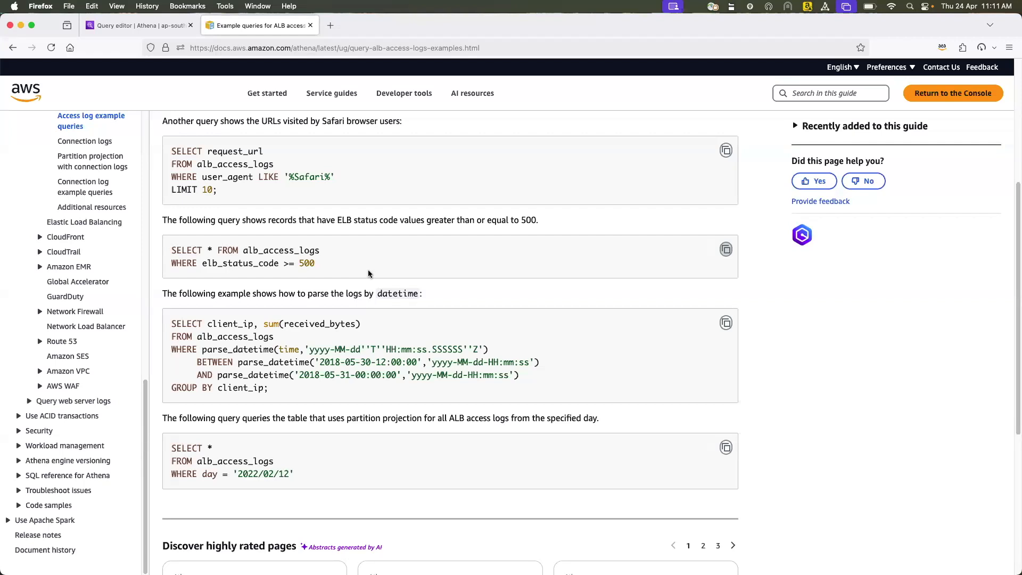
pyautogui.scroll(5, 369, 274)
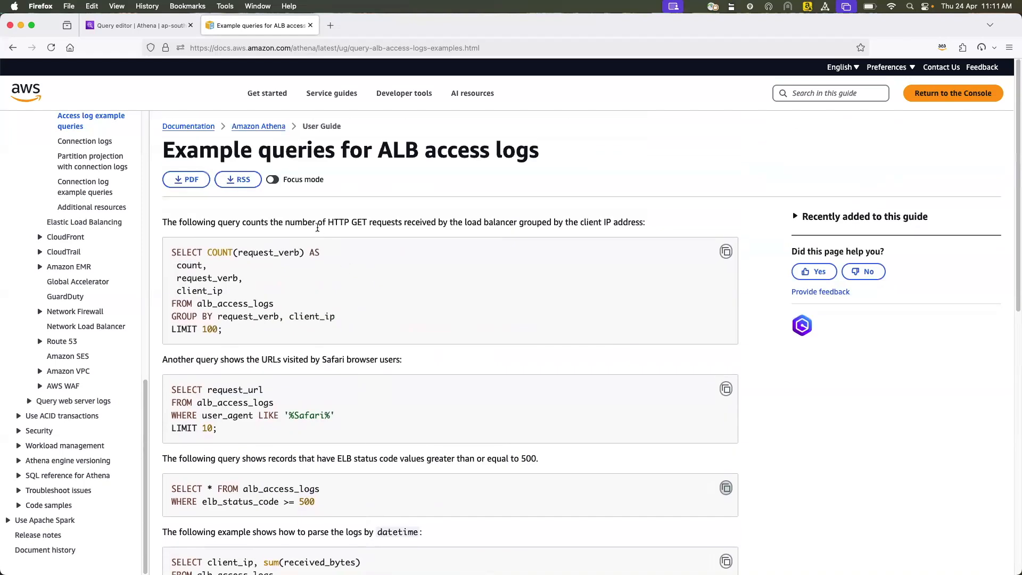